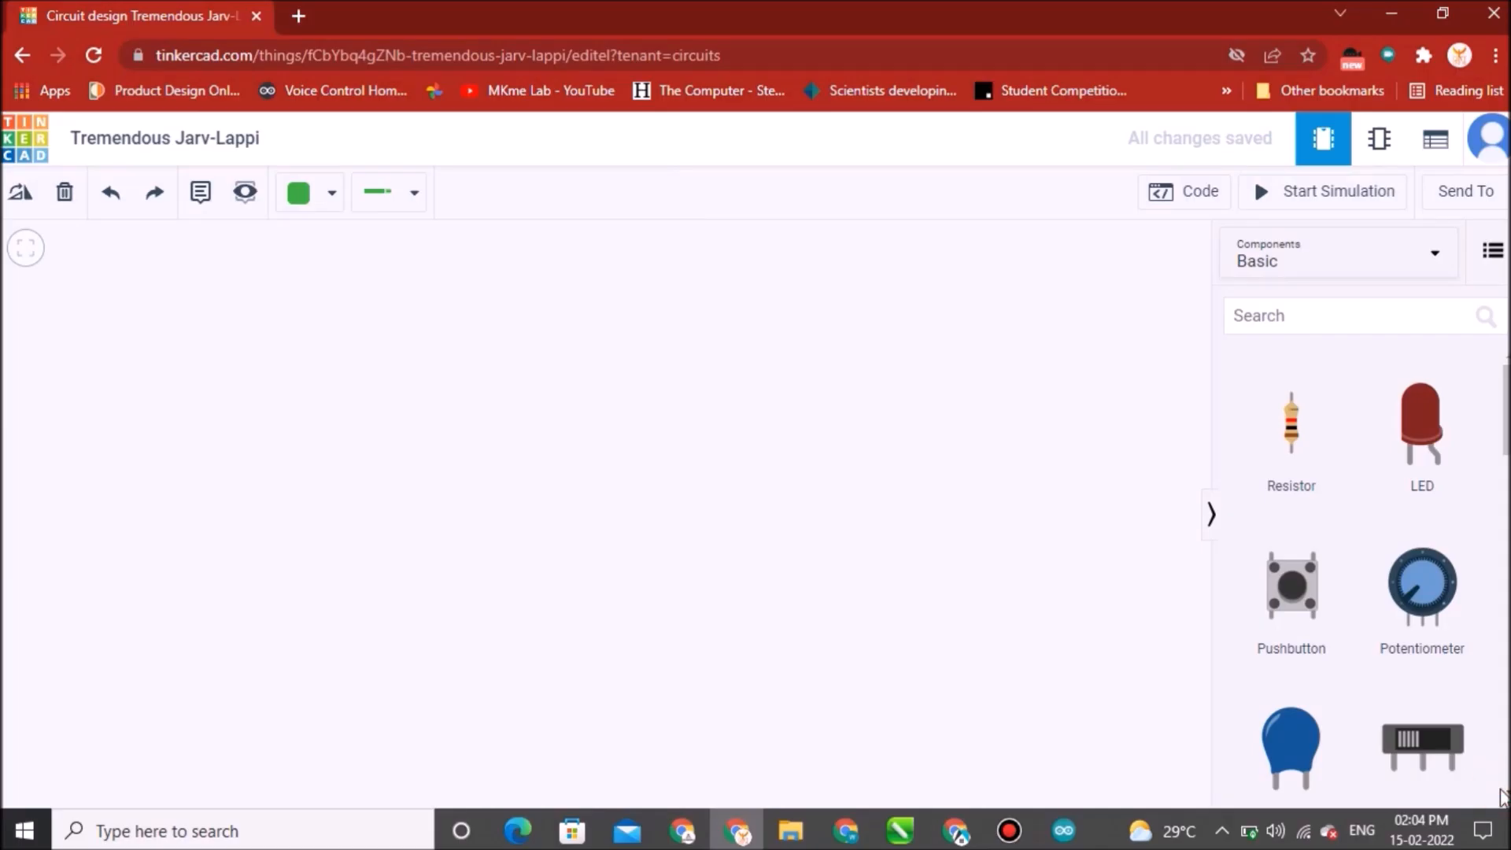
Place a small breadboard onto the canvas from the basic components.
scroll(1362, 567, "down", 3)
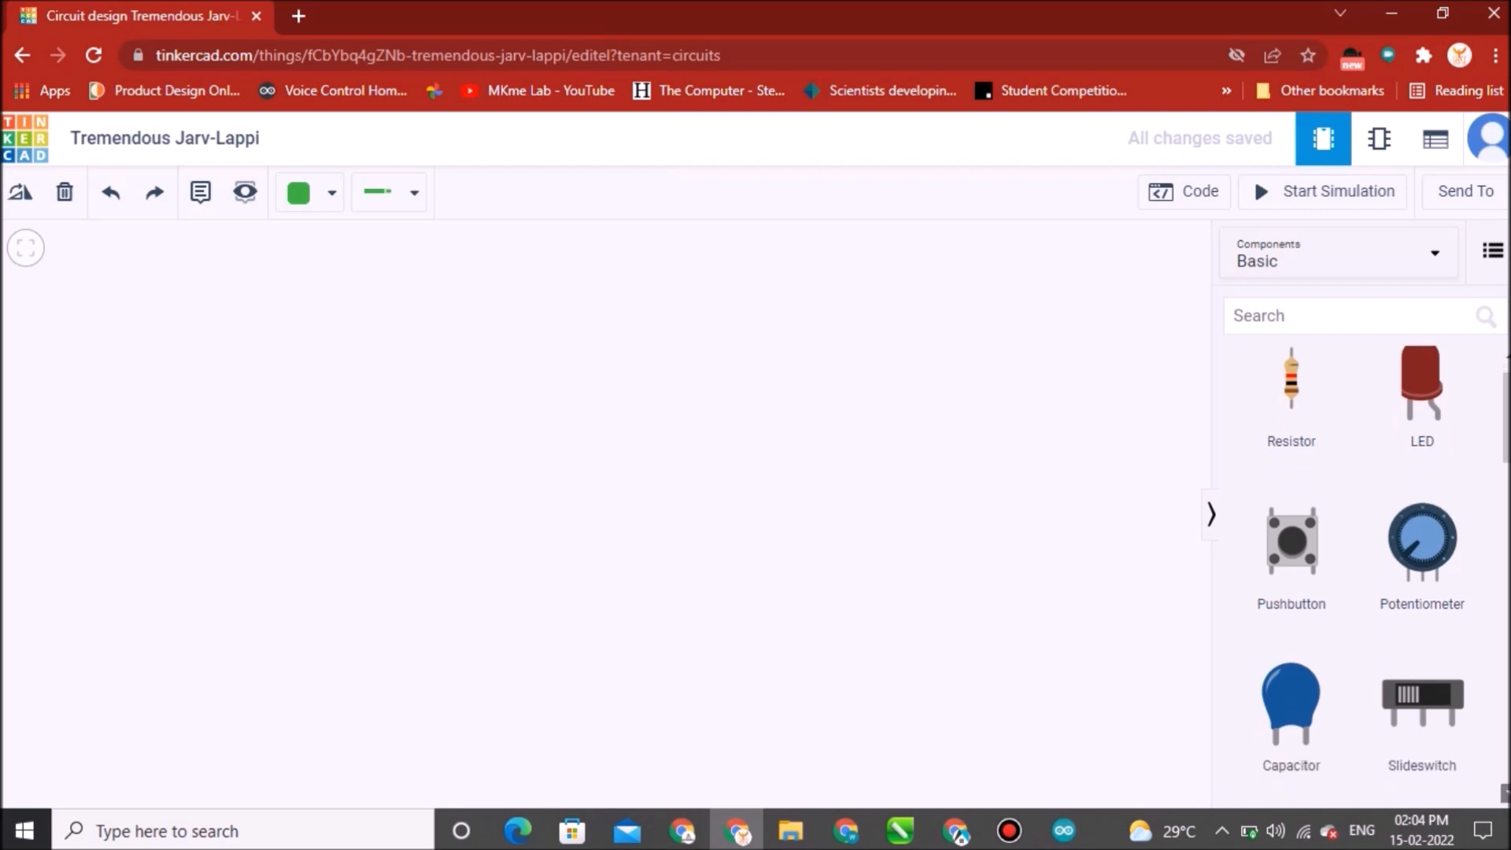
scroll(1451, 669, "down", 4)
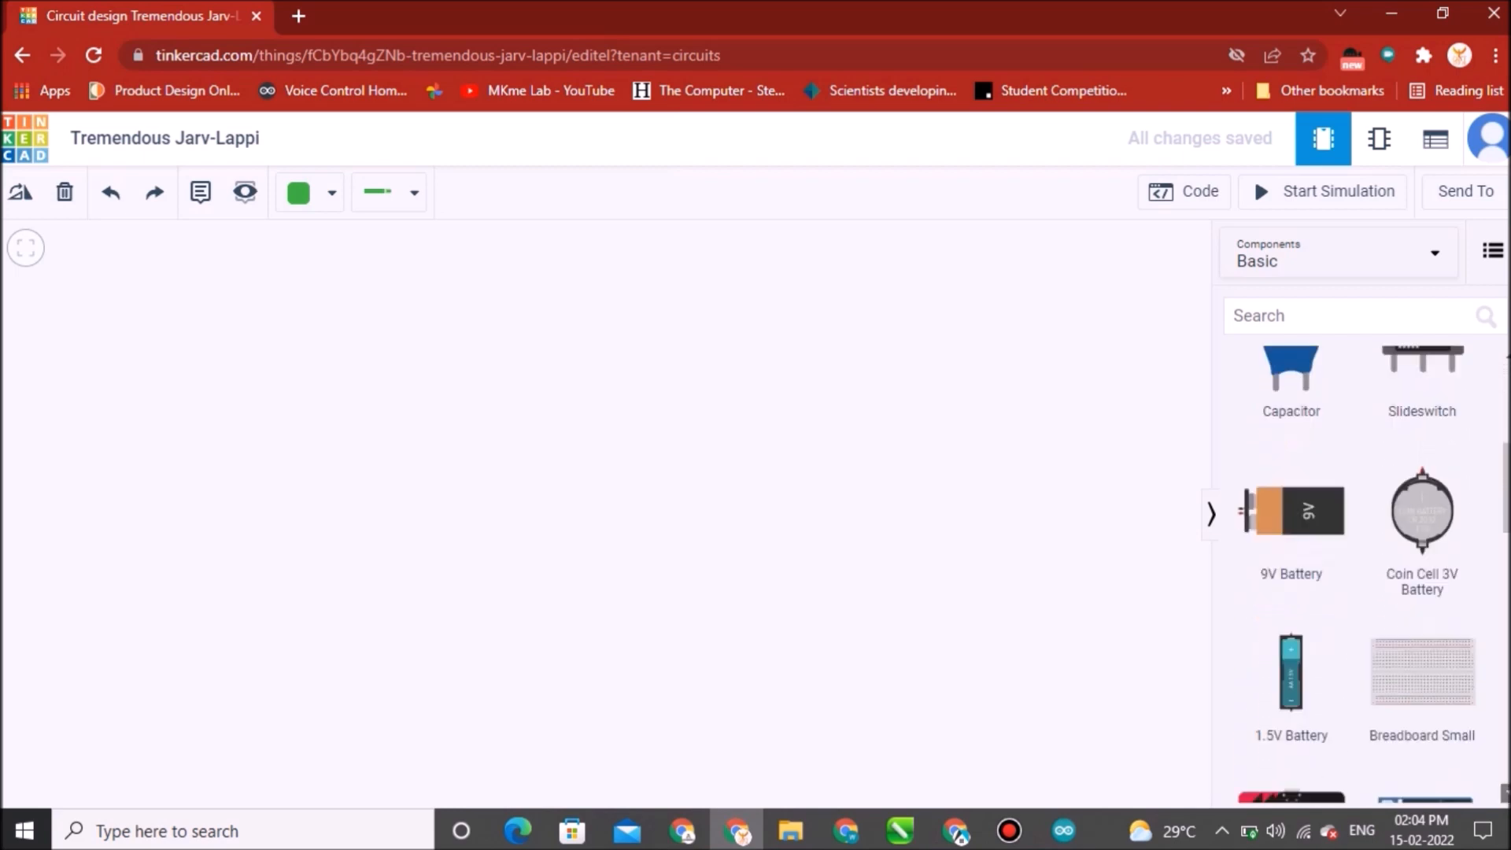
left_click(1428, 462)
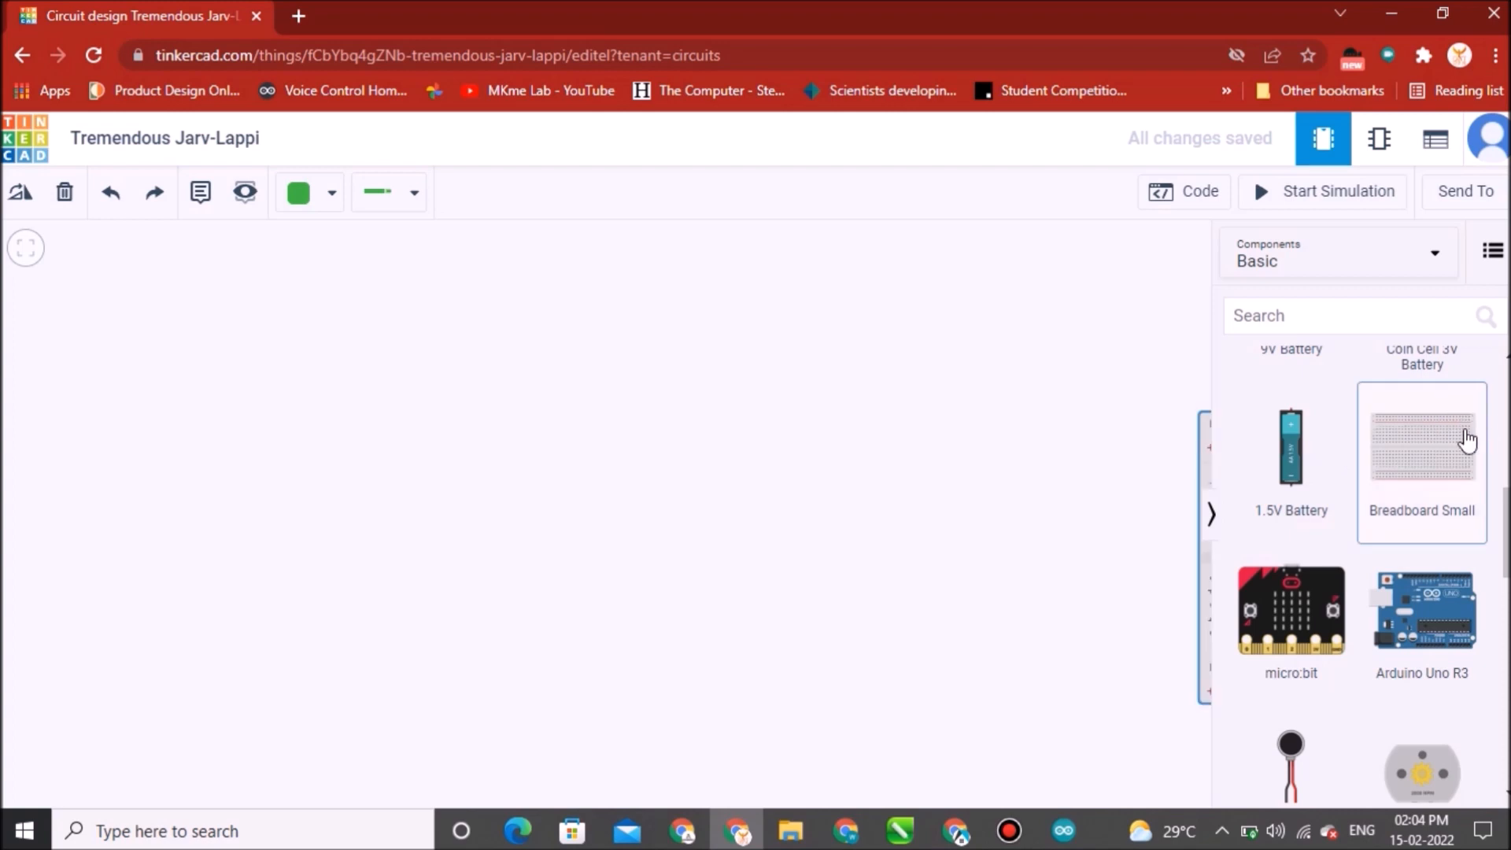
left_click_drag(1464, 442, 646, 390)
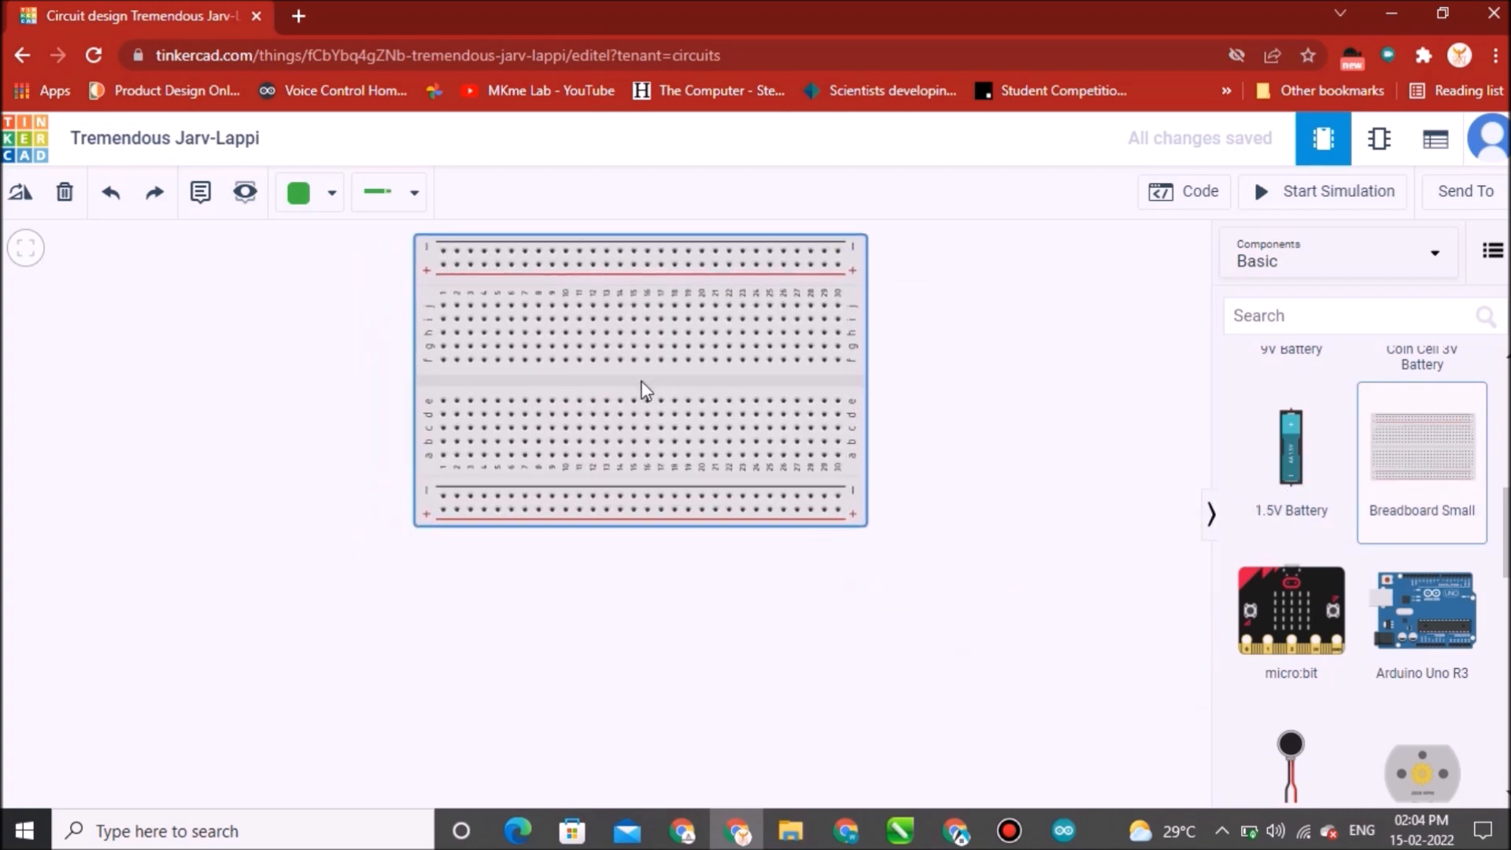
left_click(644, 388)
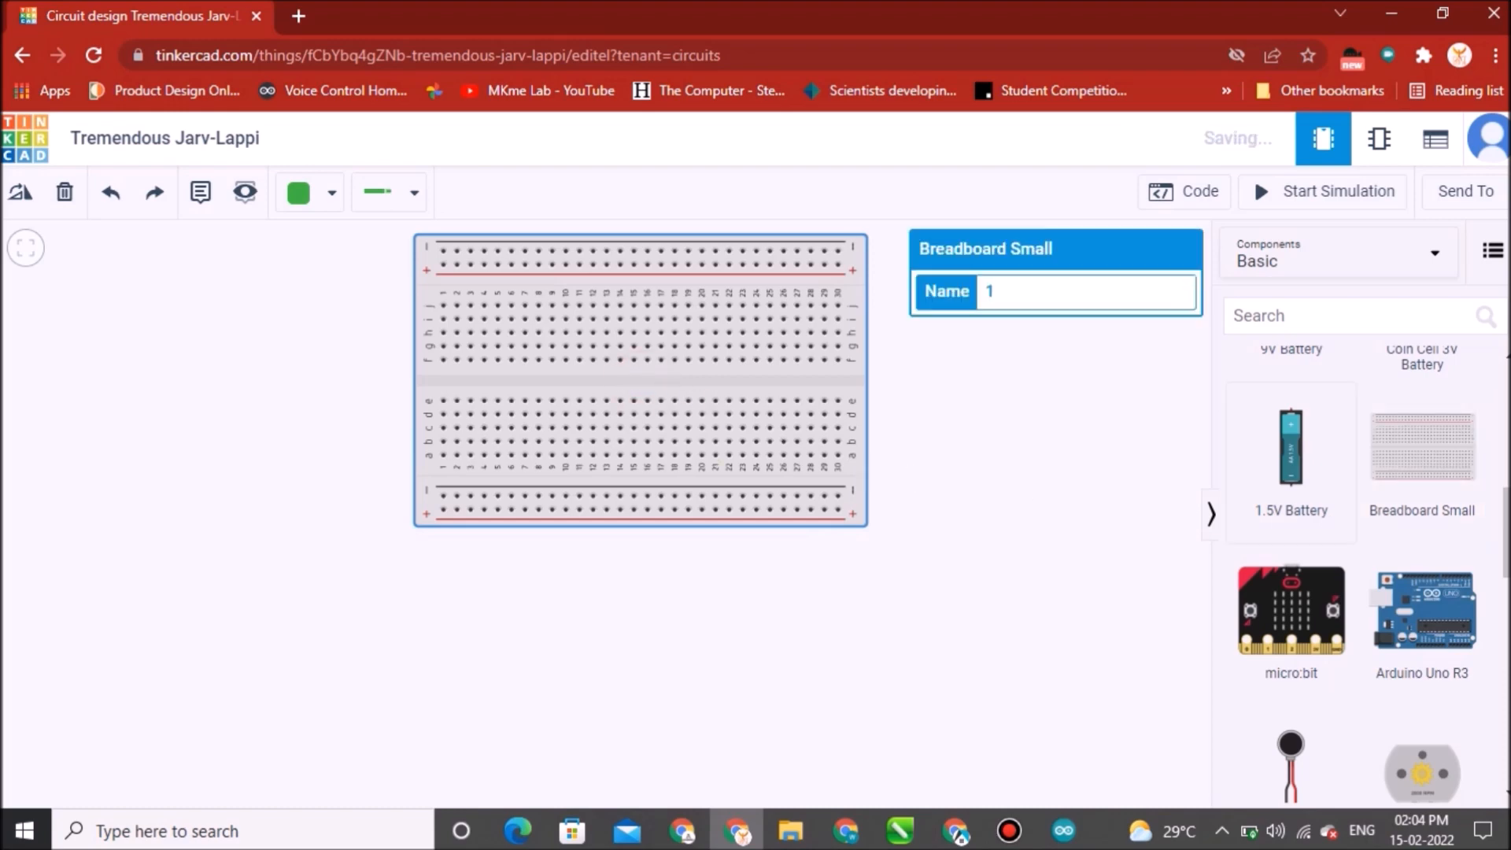
Place an Arduino Uno R3 board on the canvas just below the breadboard.
scroll(1421, 510, "down", 2)
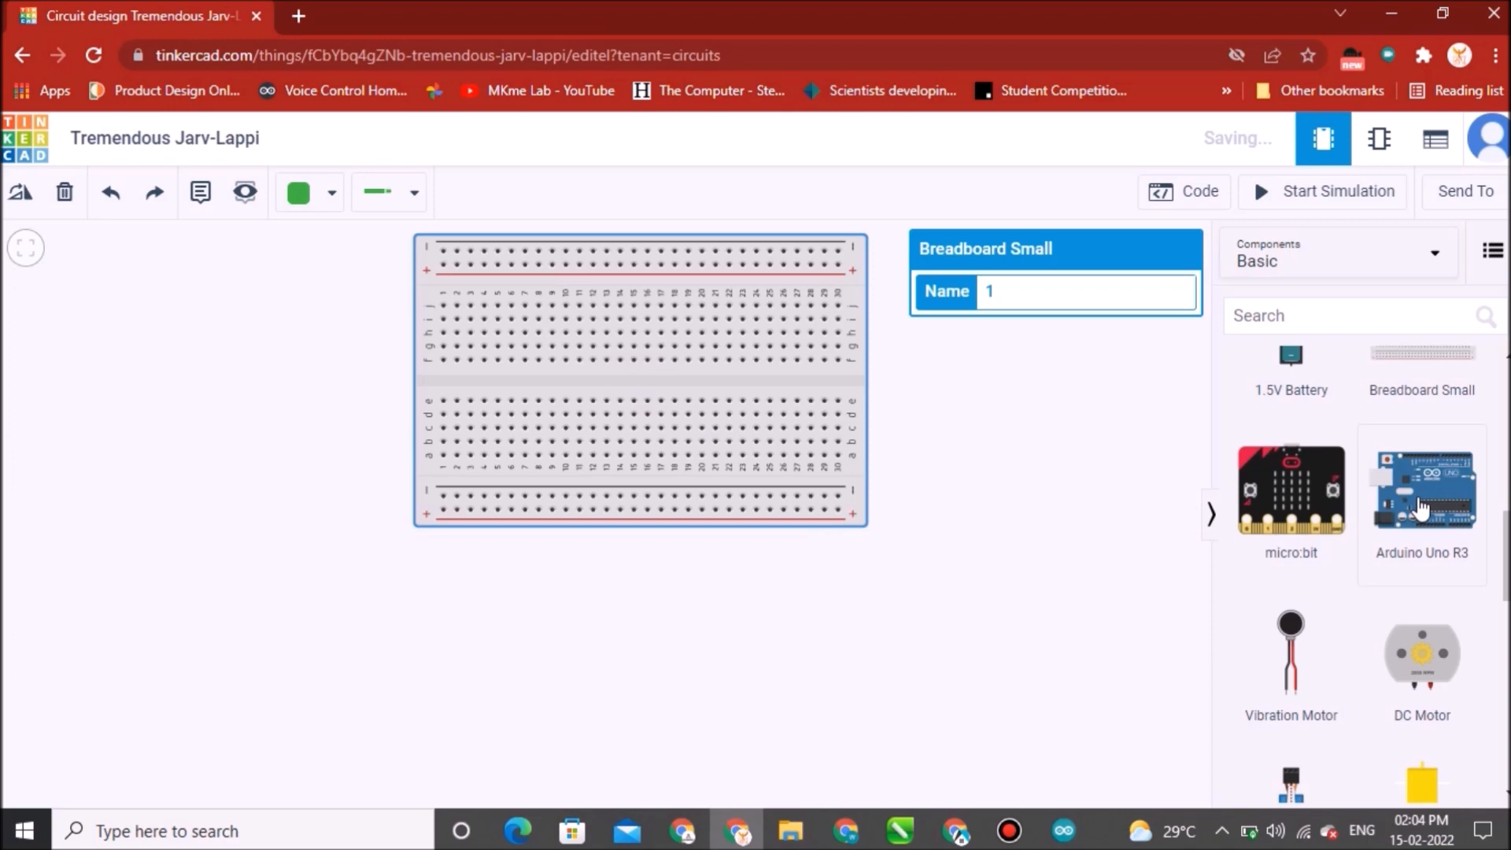
left_click(1420, 510)
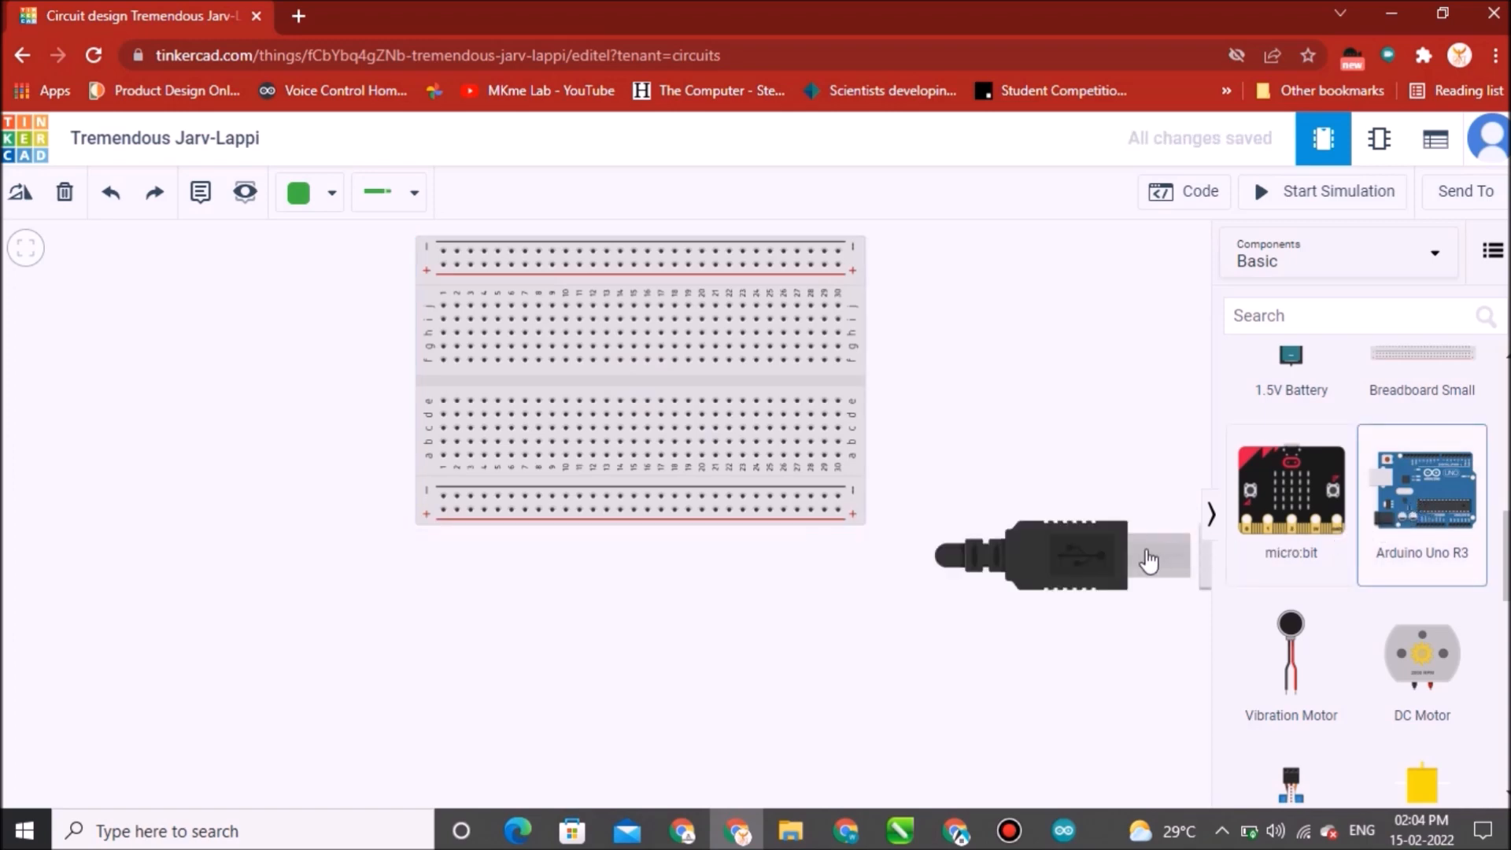
left_click_drag(666, 658, 641, 715)
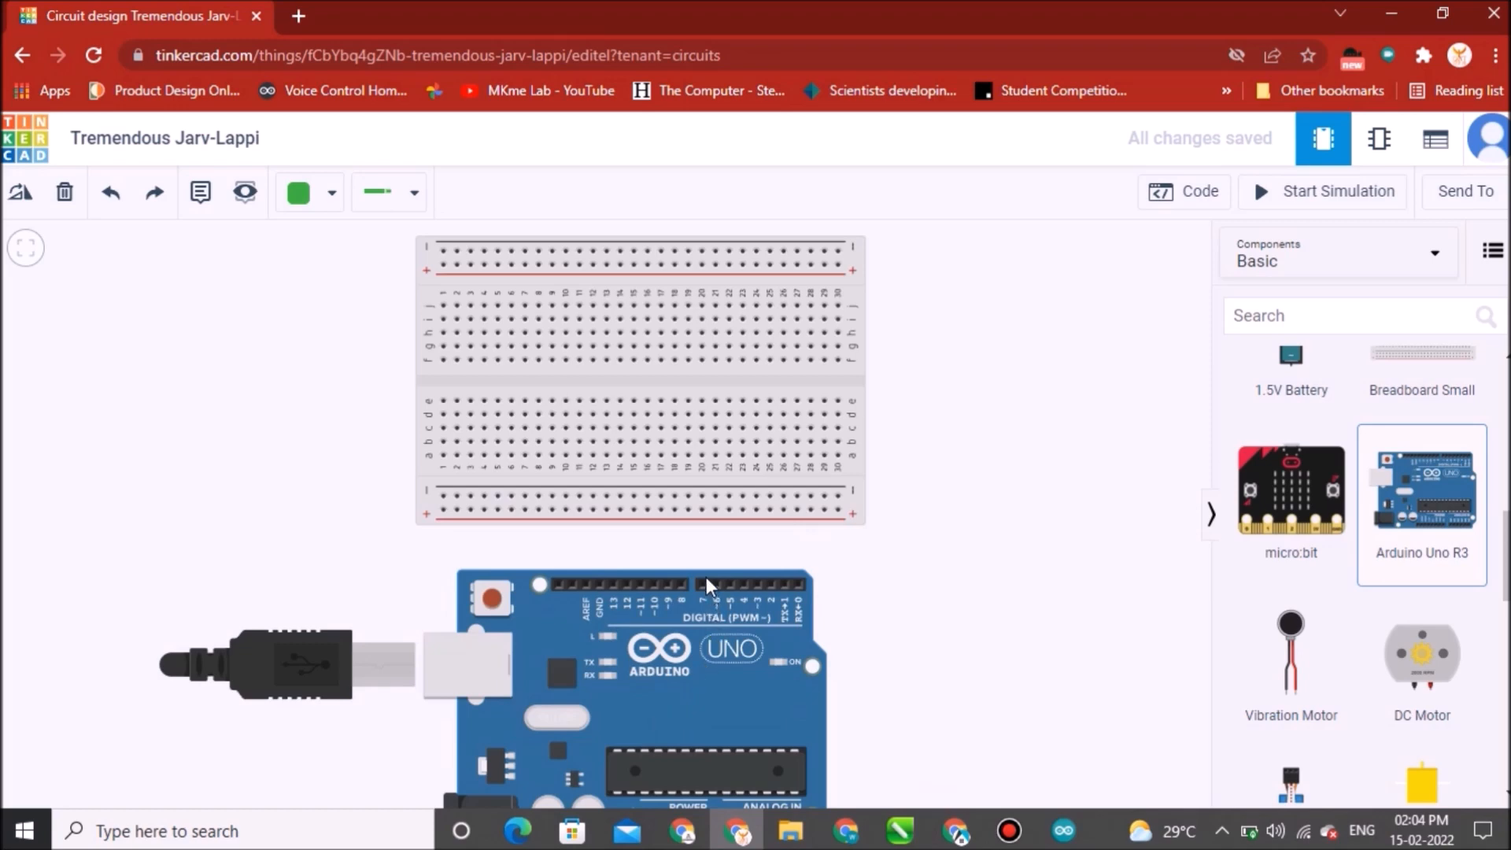
scroll(672, 559, "down", 3)
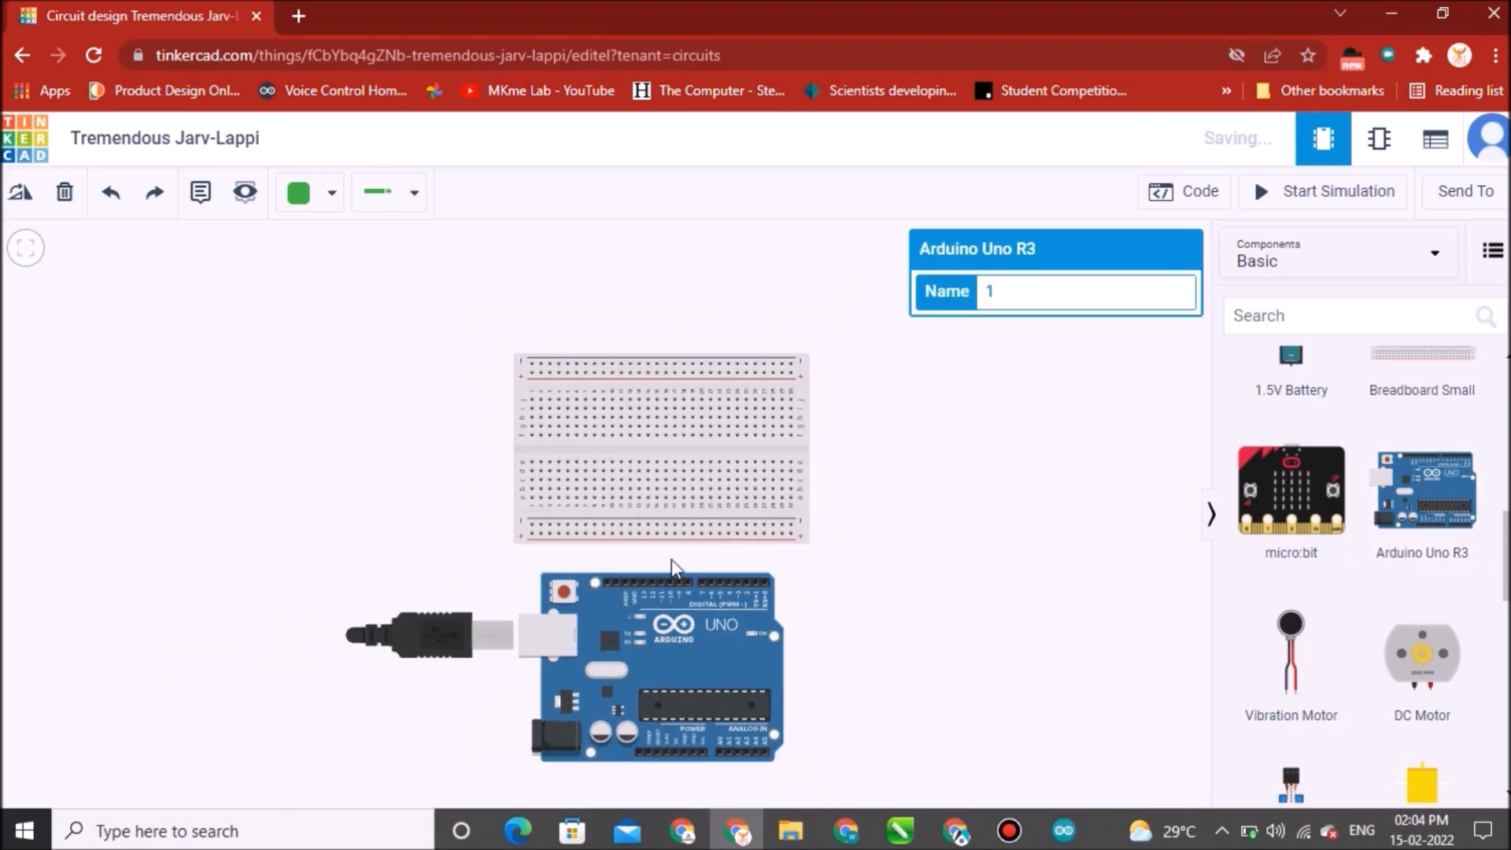
scroll(672, 558, "up", 2)
left_click_drag(856, 567, 861, 477)
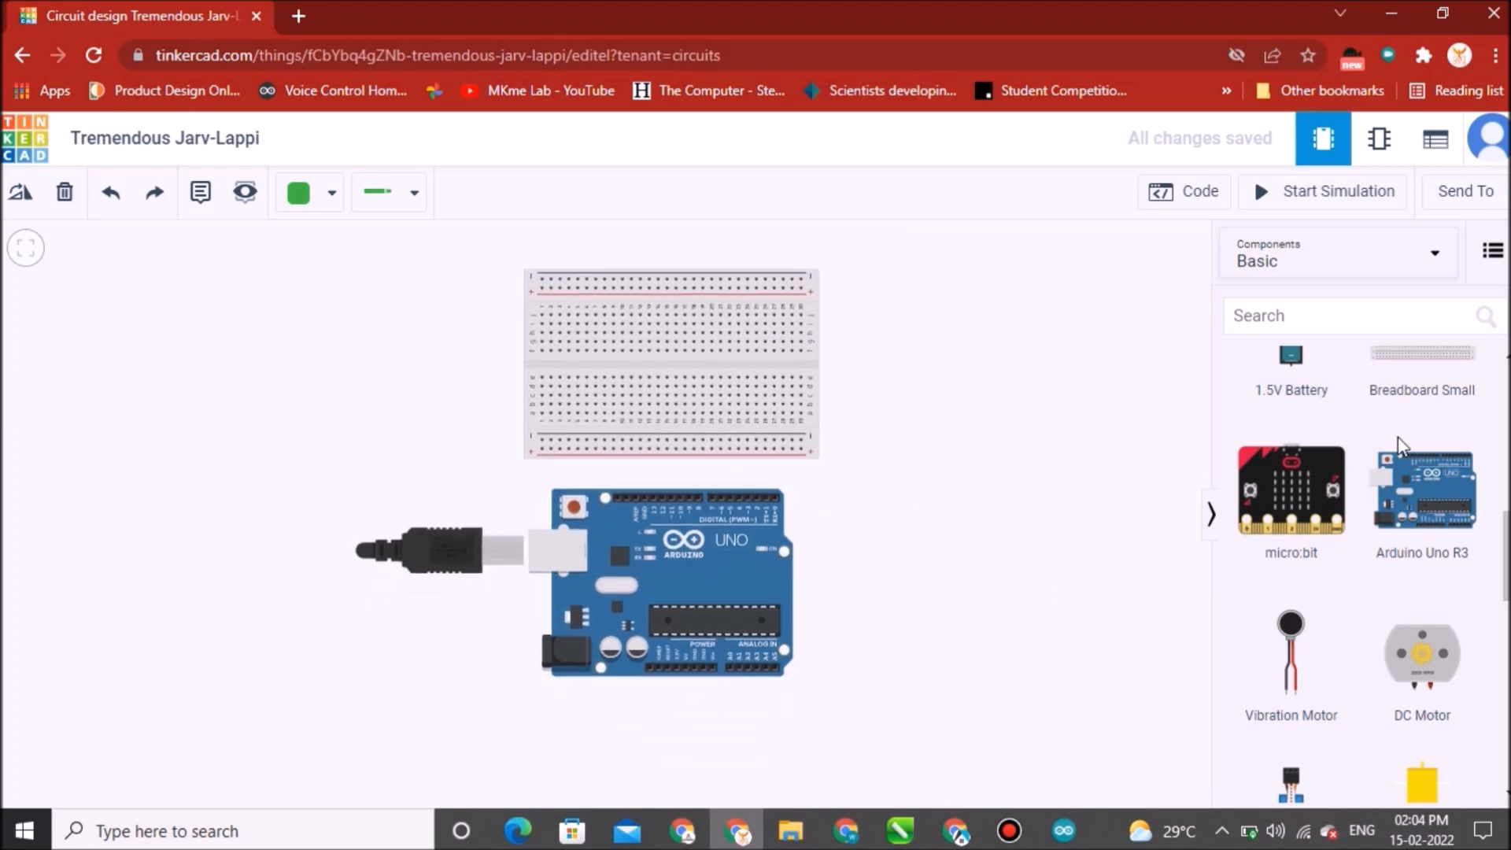
Place two LEDs on the breadboard's upper row, setting the second LED's color to Green.
left_click_drag(1504, 524, 1504, 369)
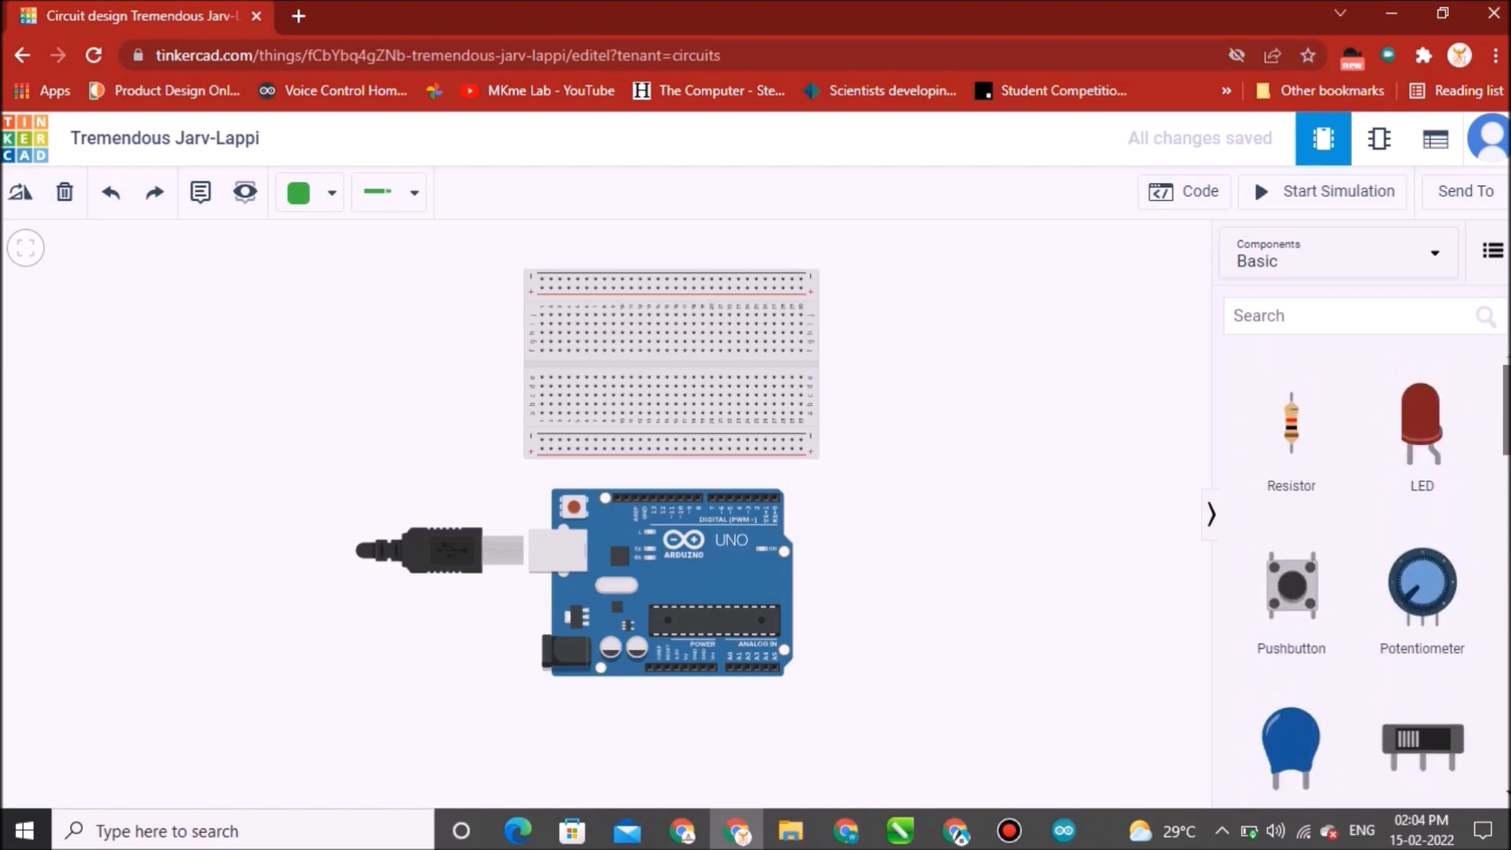
left_click_drag(1422, 429, 551, 313)
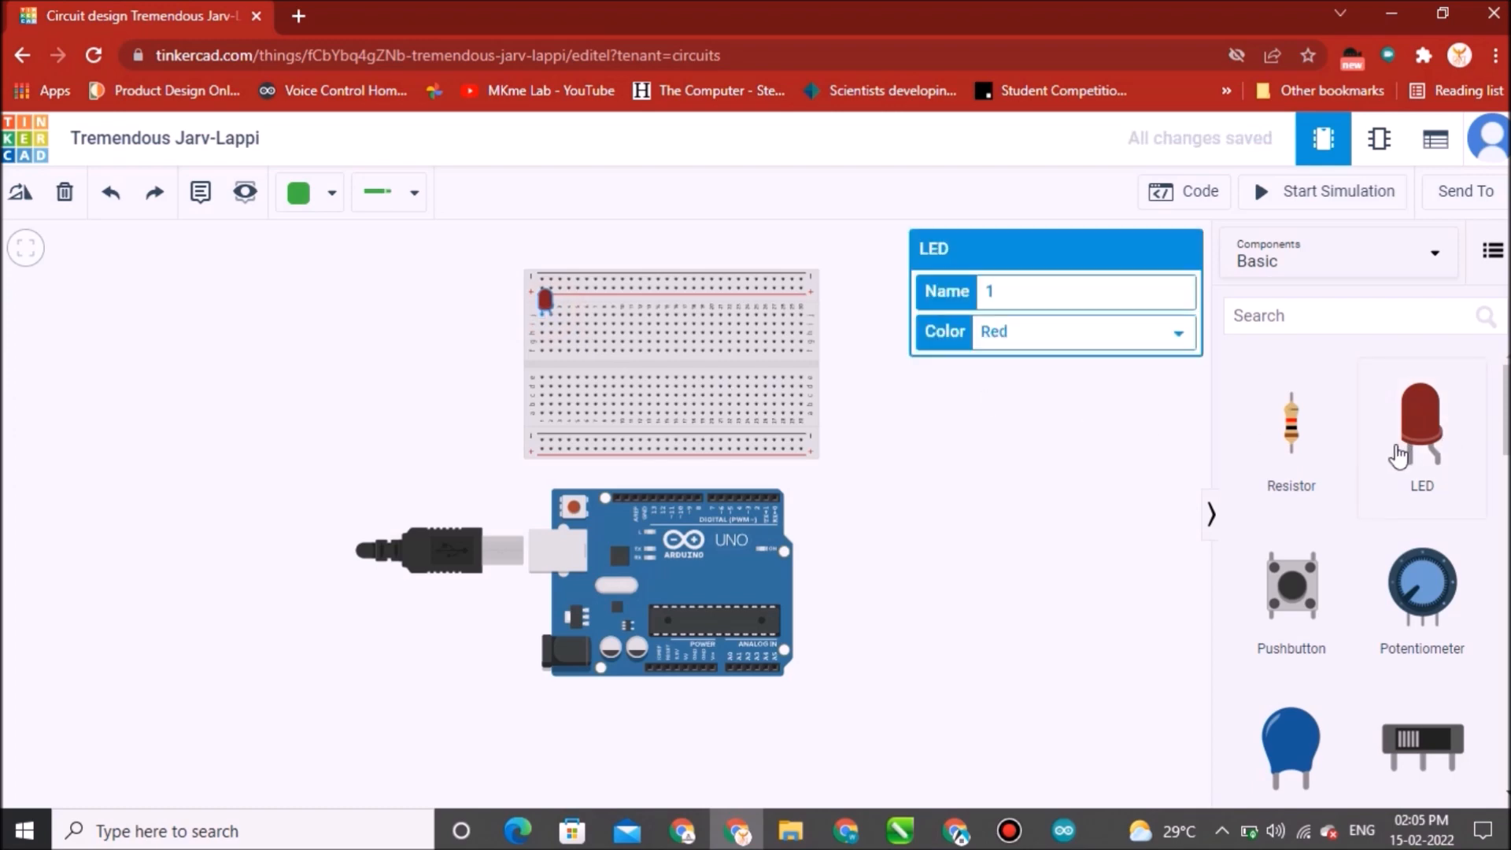
left_click_drag(1417, 423, 920, 346)
left_click_drag(771, 344, 583, 327)
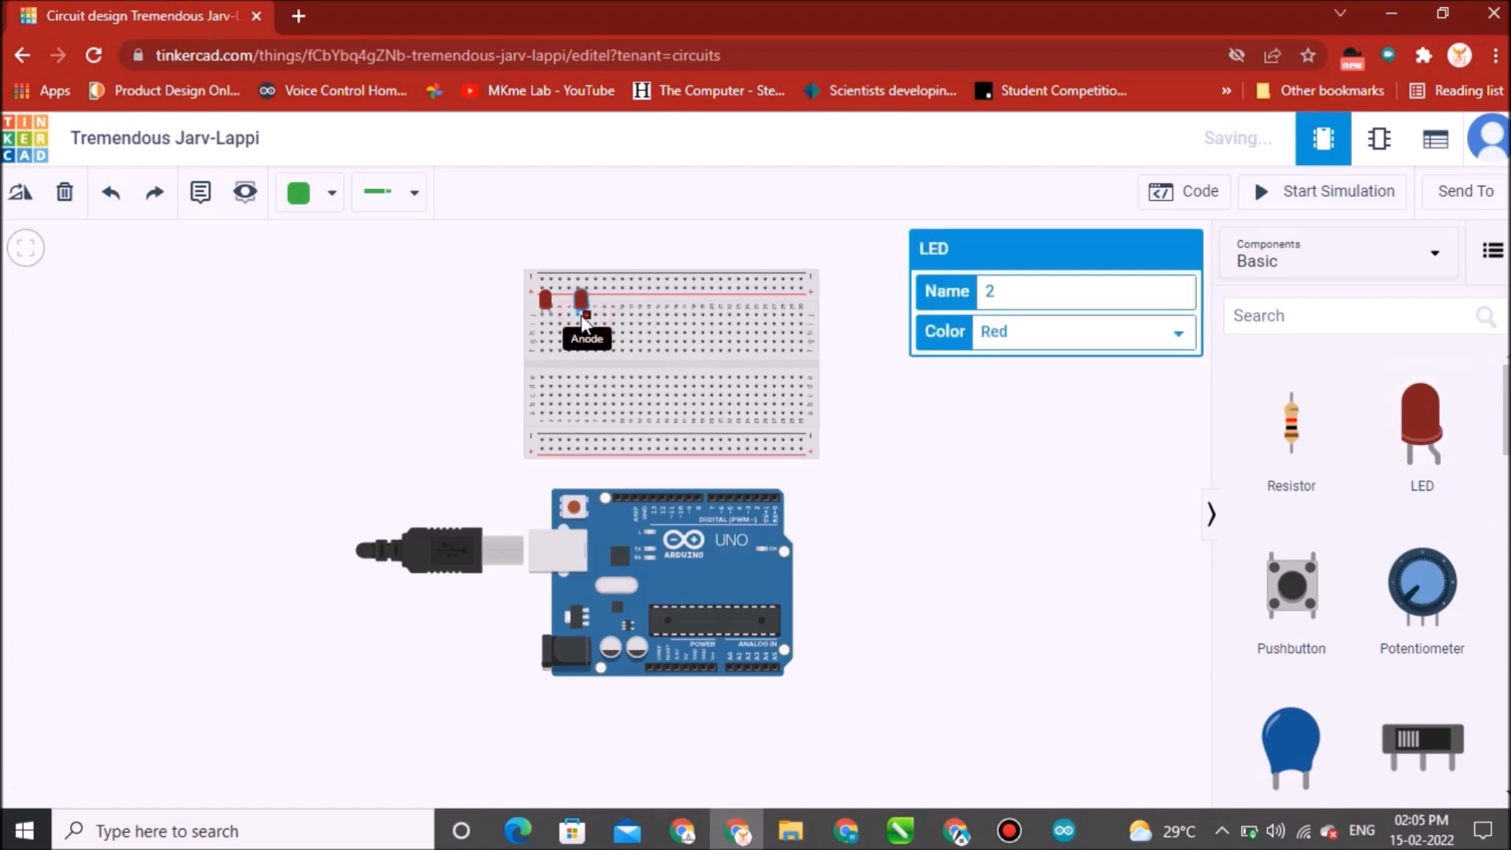
left_click(1176, 337)
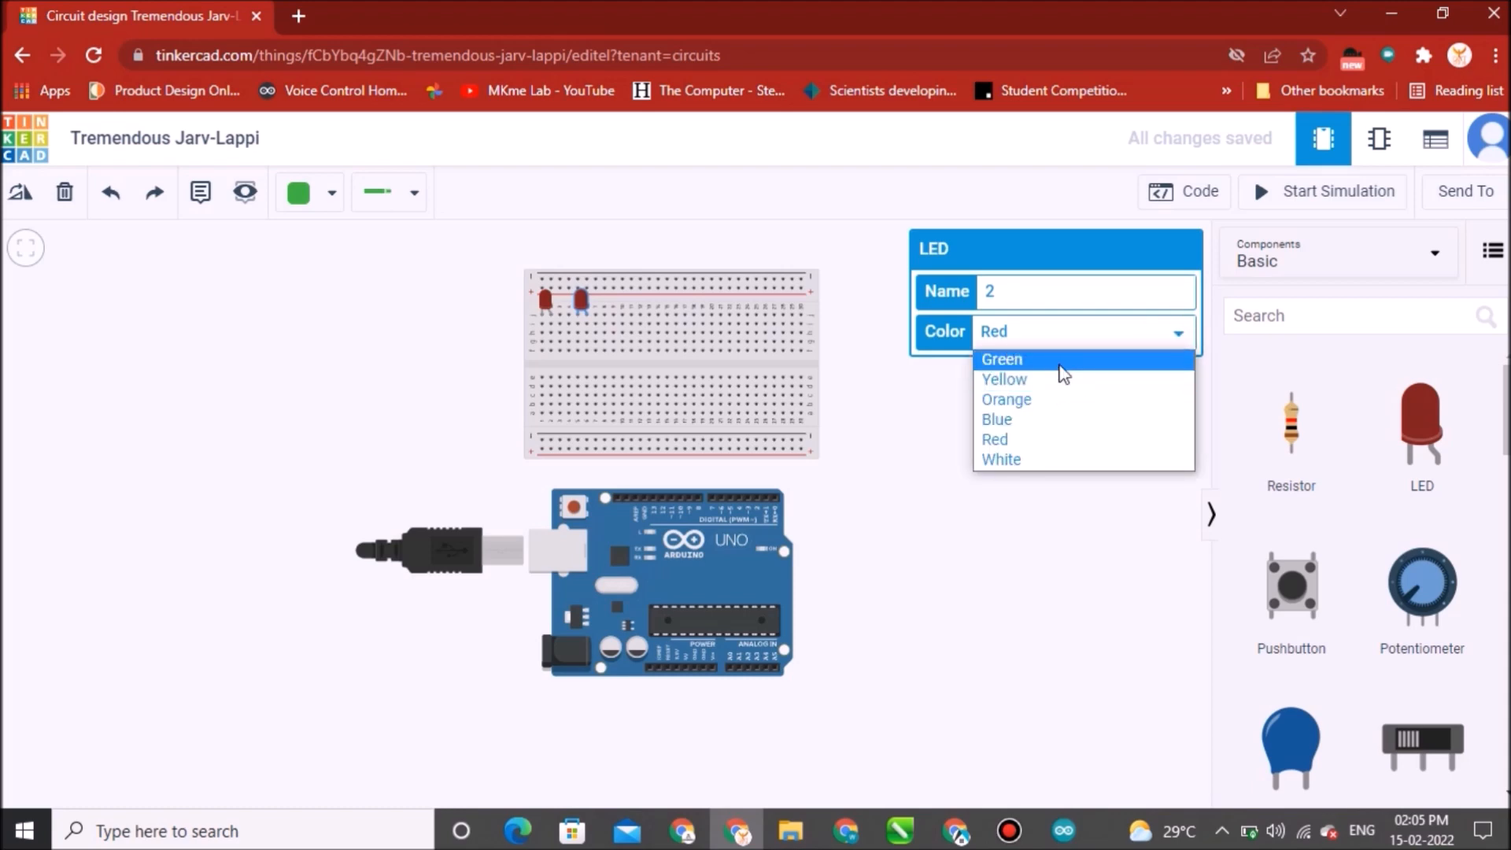
left_click(1061, 363)
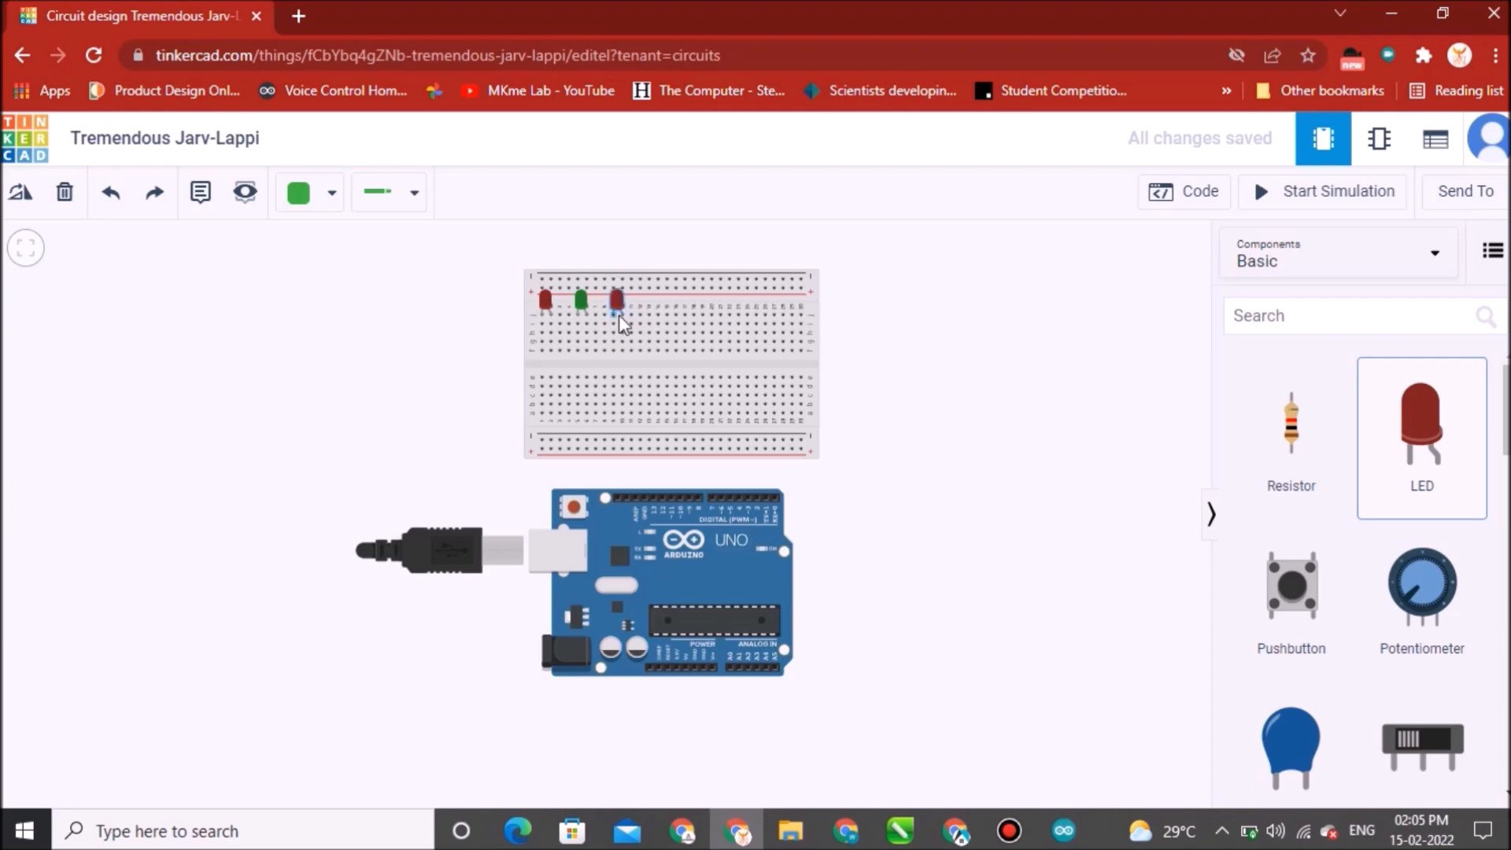
Add a third LED beside the green one and set its color to Yellow.
left_click(619, 315)
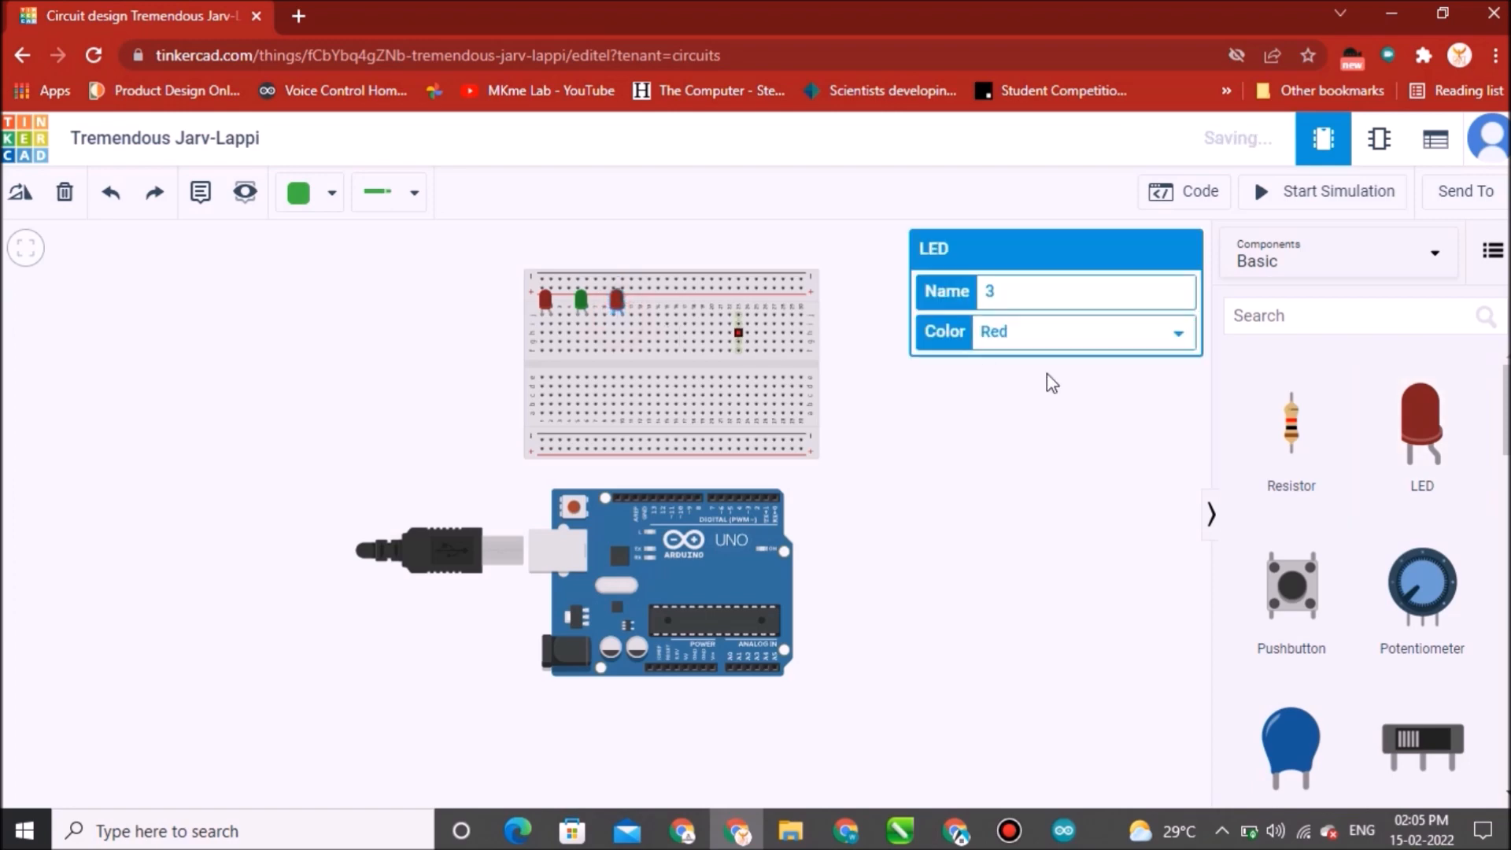
left_click(1178, 335)
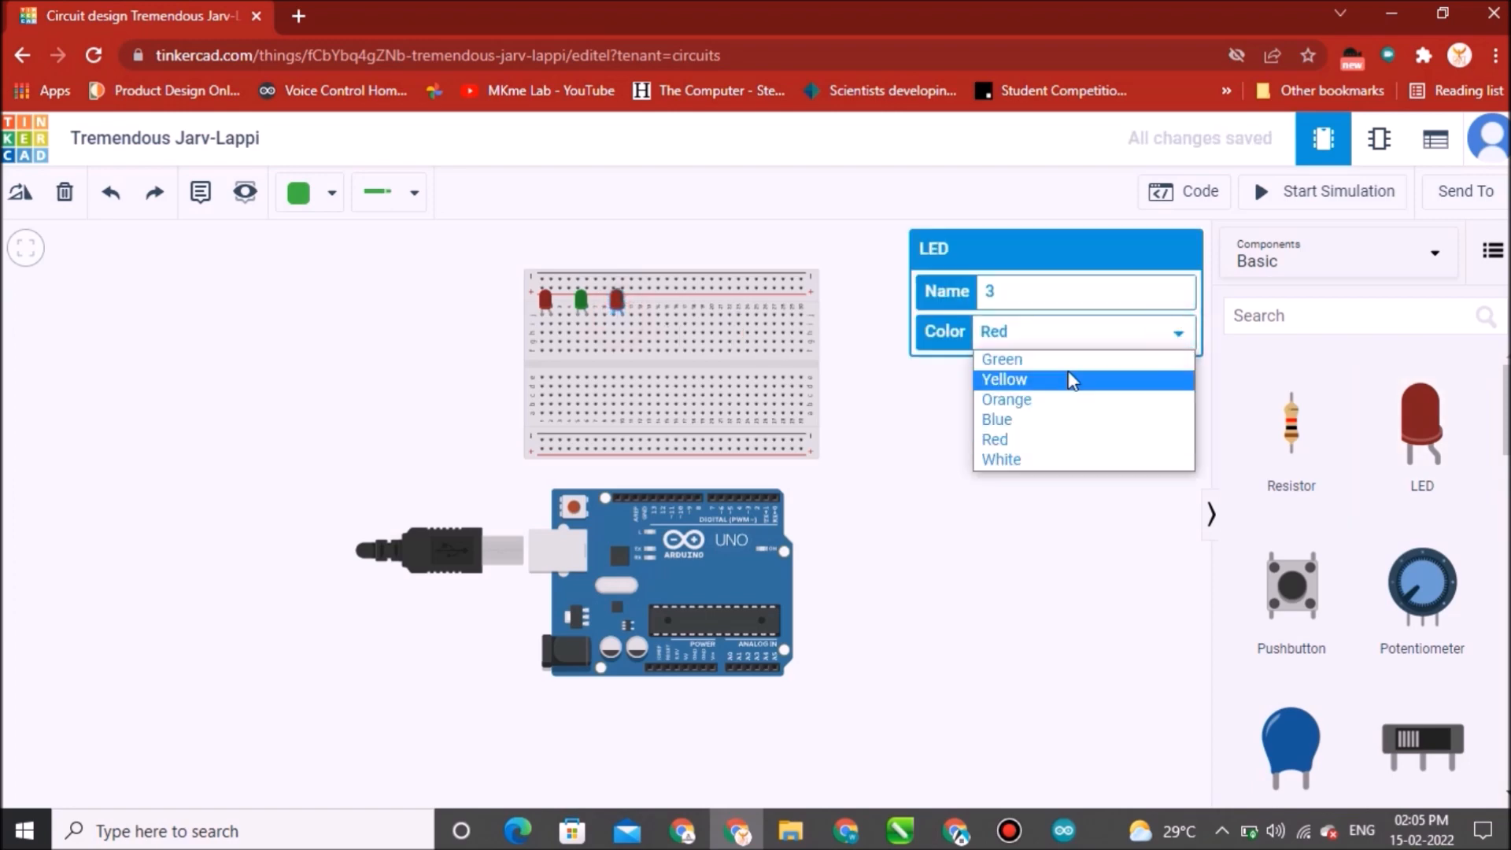
left_click(1063, 381)
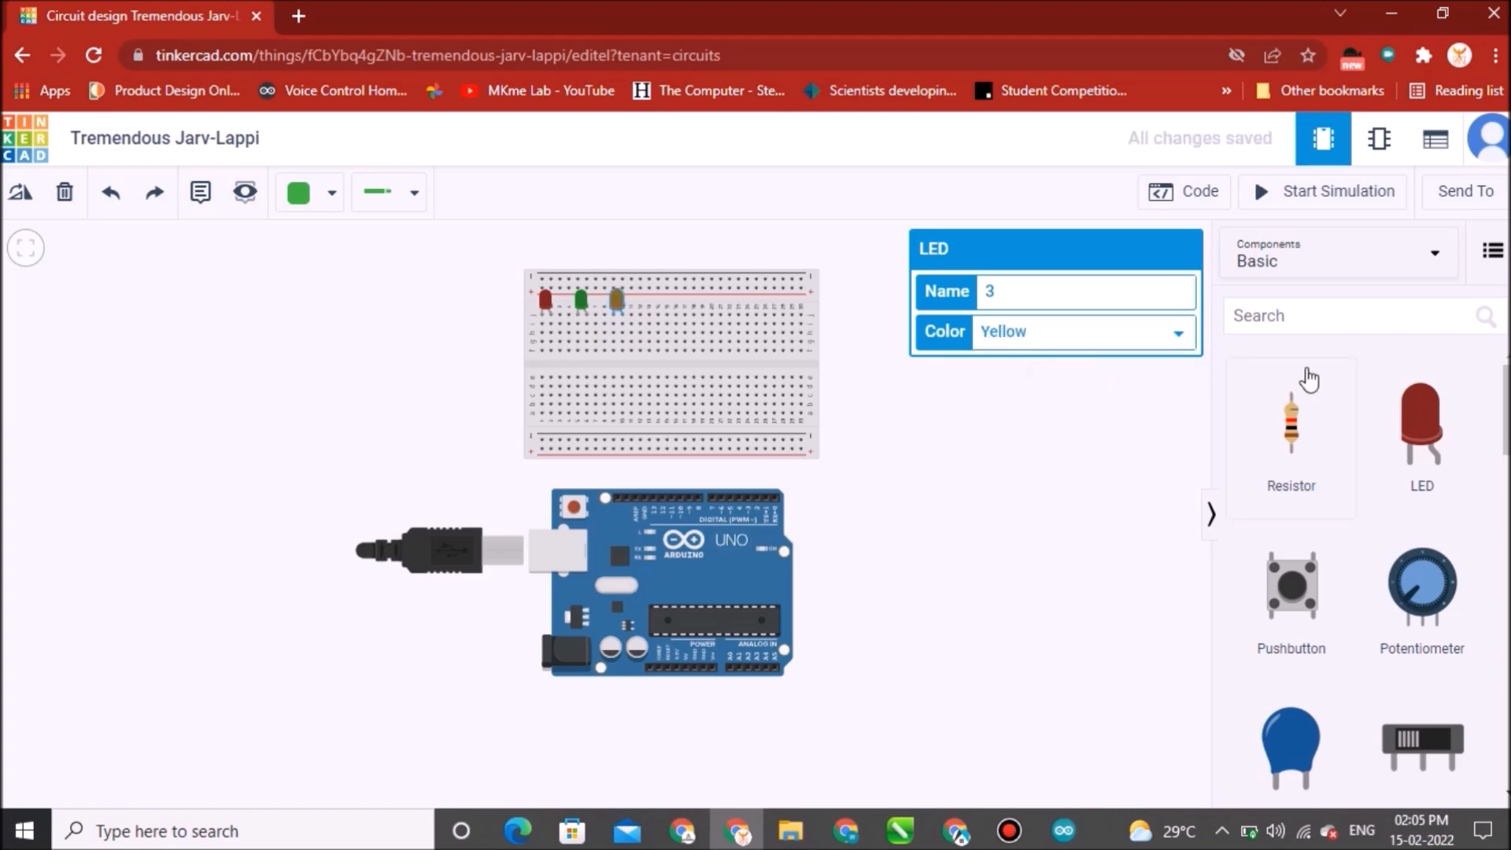
Add a fourth LED in the same row and set its color to Blue.
left_click_drag(1415, 429, 660, 317)
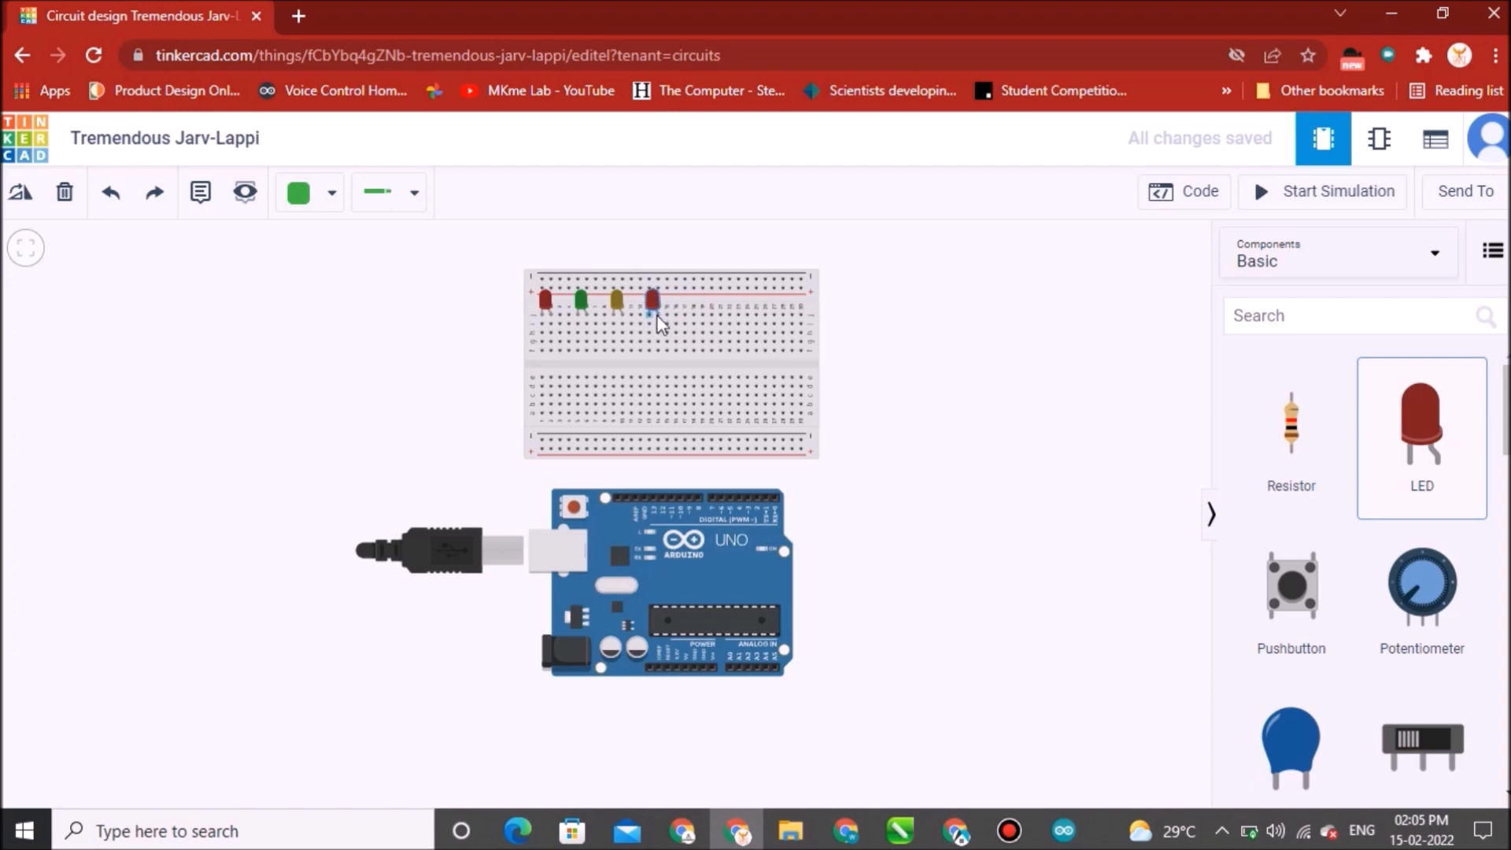
left_click(655, 313)
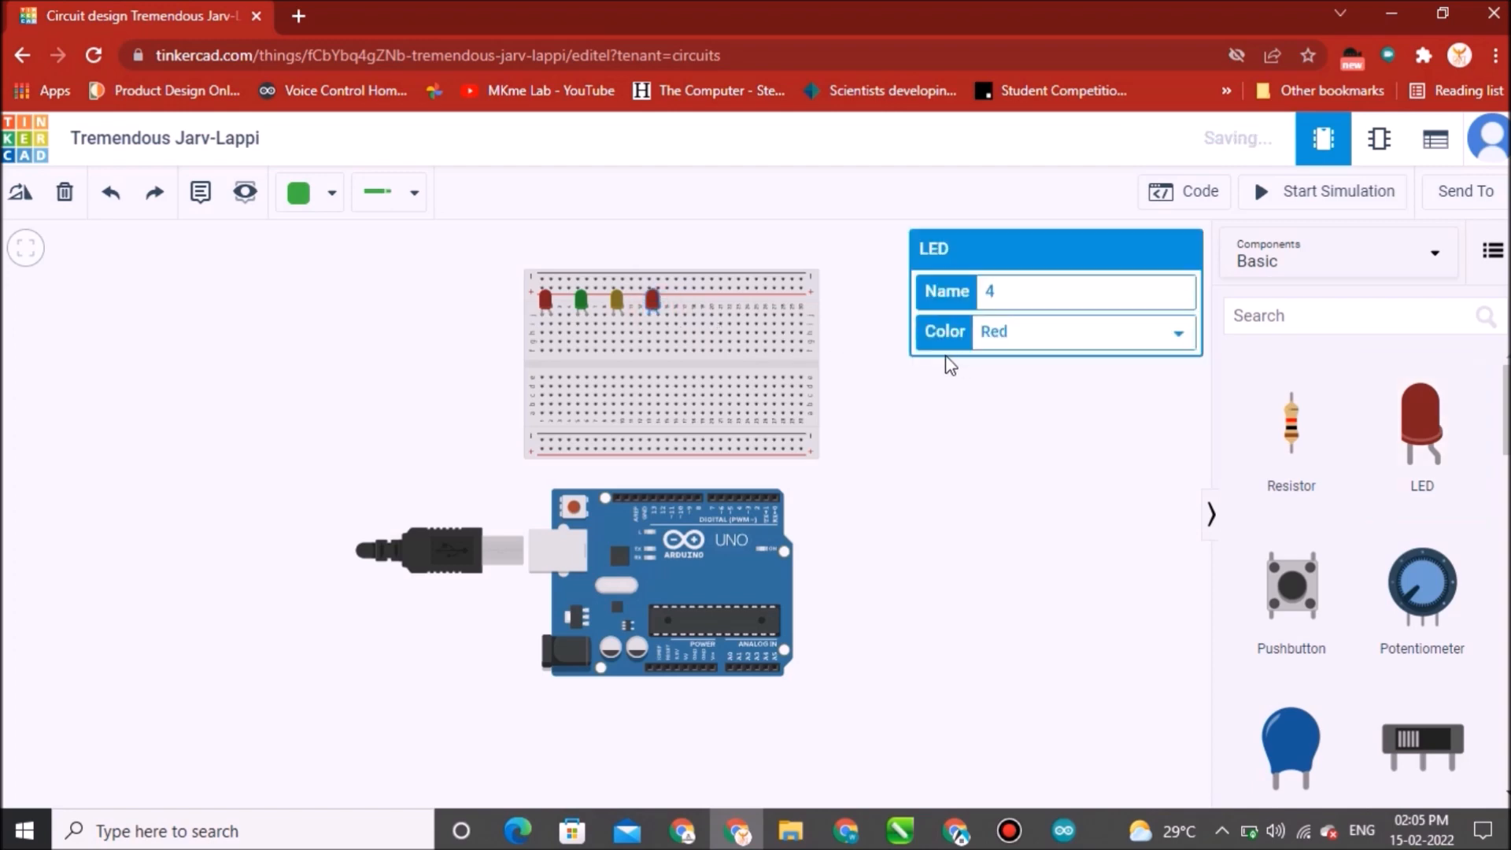
left_click(1181, 341)
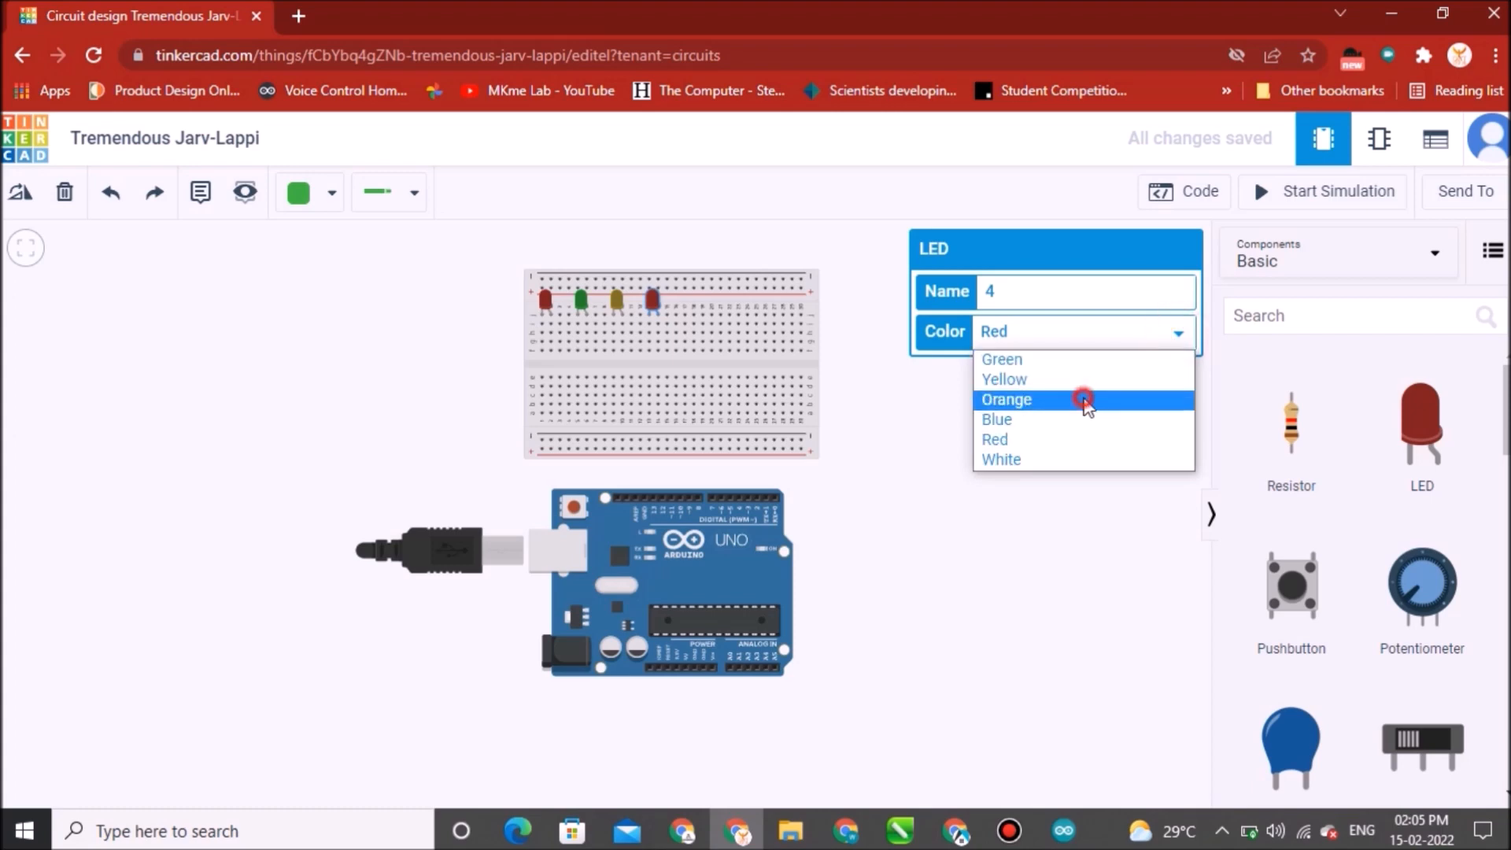
left_click(1085, 402)
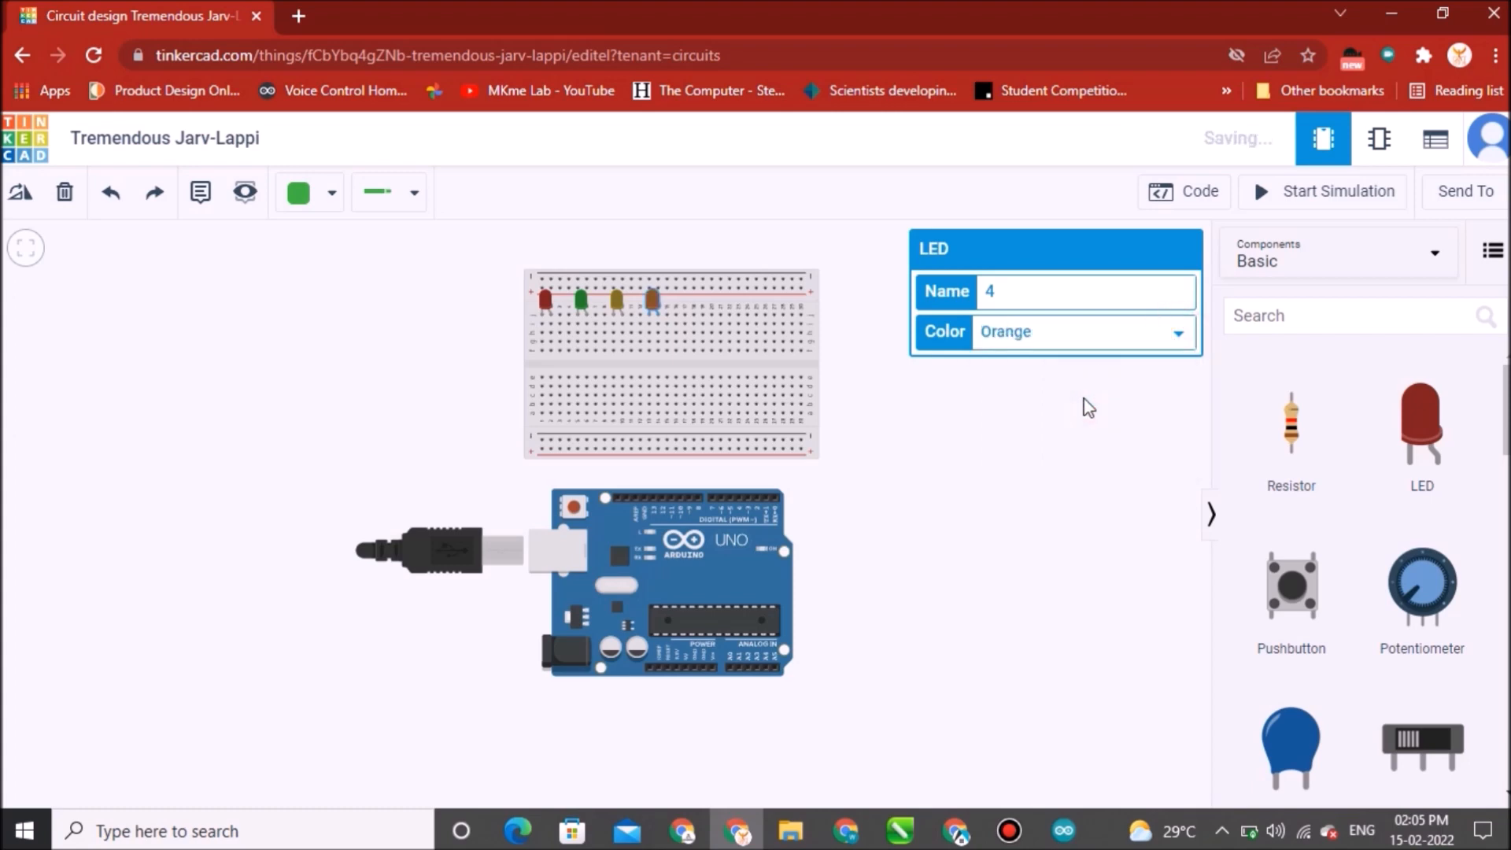
left_click(1173, 343)
left_click(1103, 422)
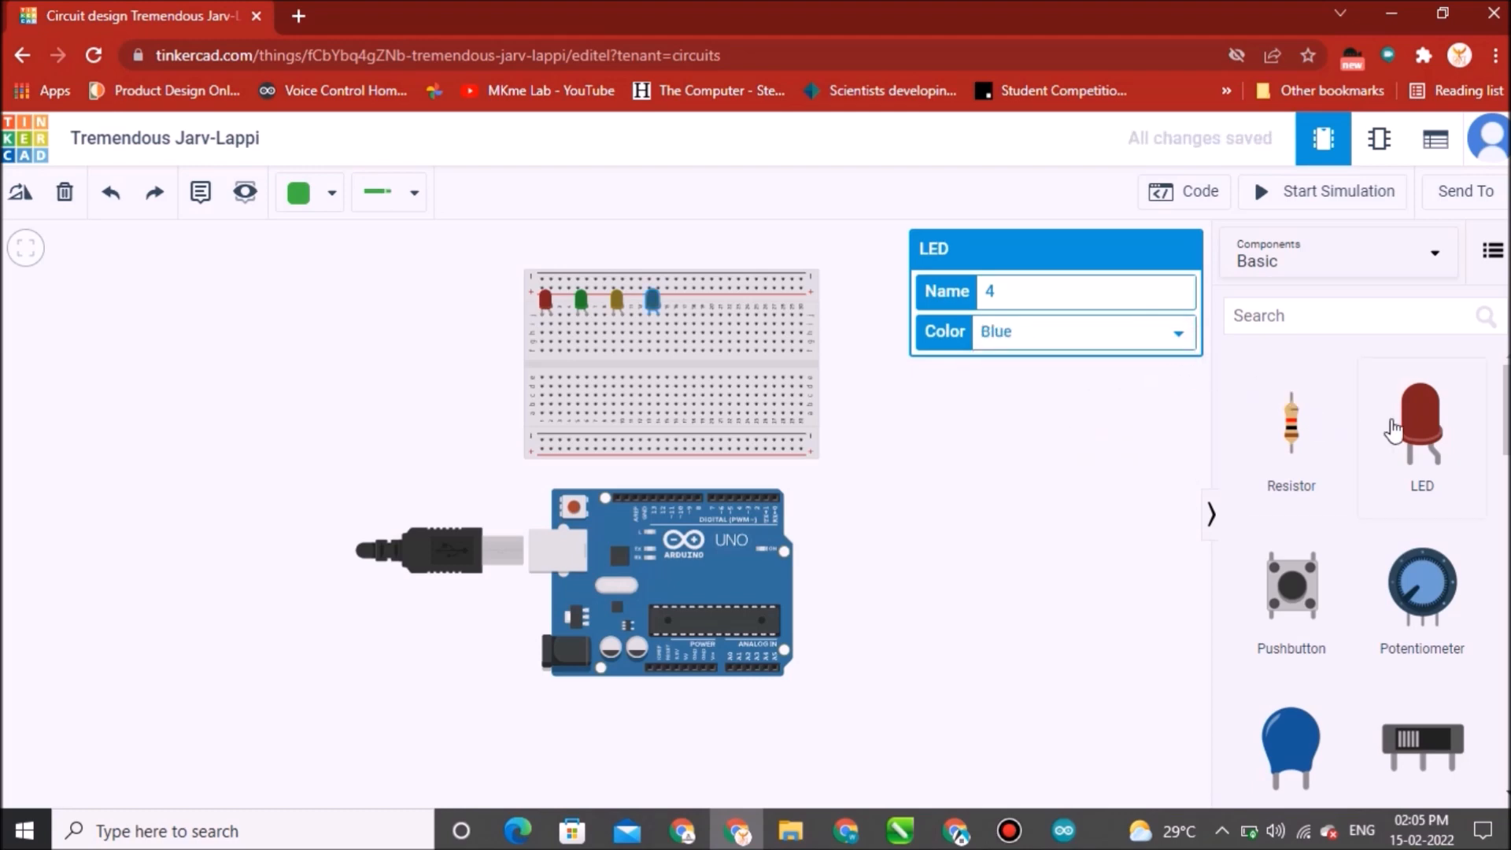
Add a fifth red LED and a sixth LED in the row, setting the sixth one's color to Green.
left_click_drag(1433, 431, 694, 318)
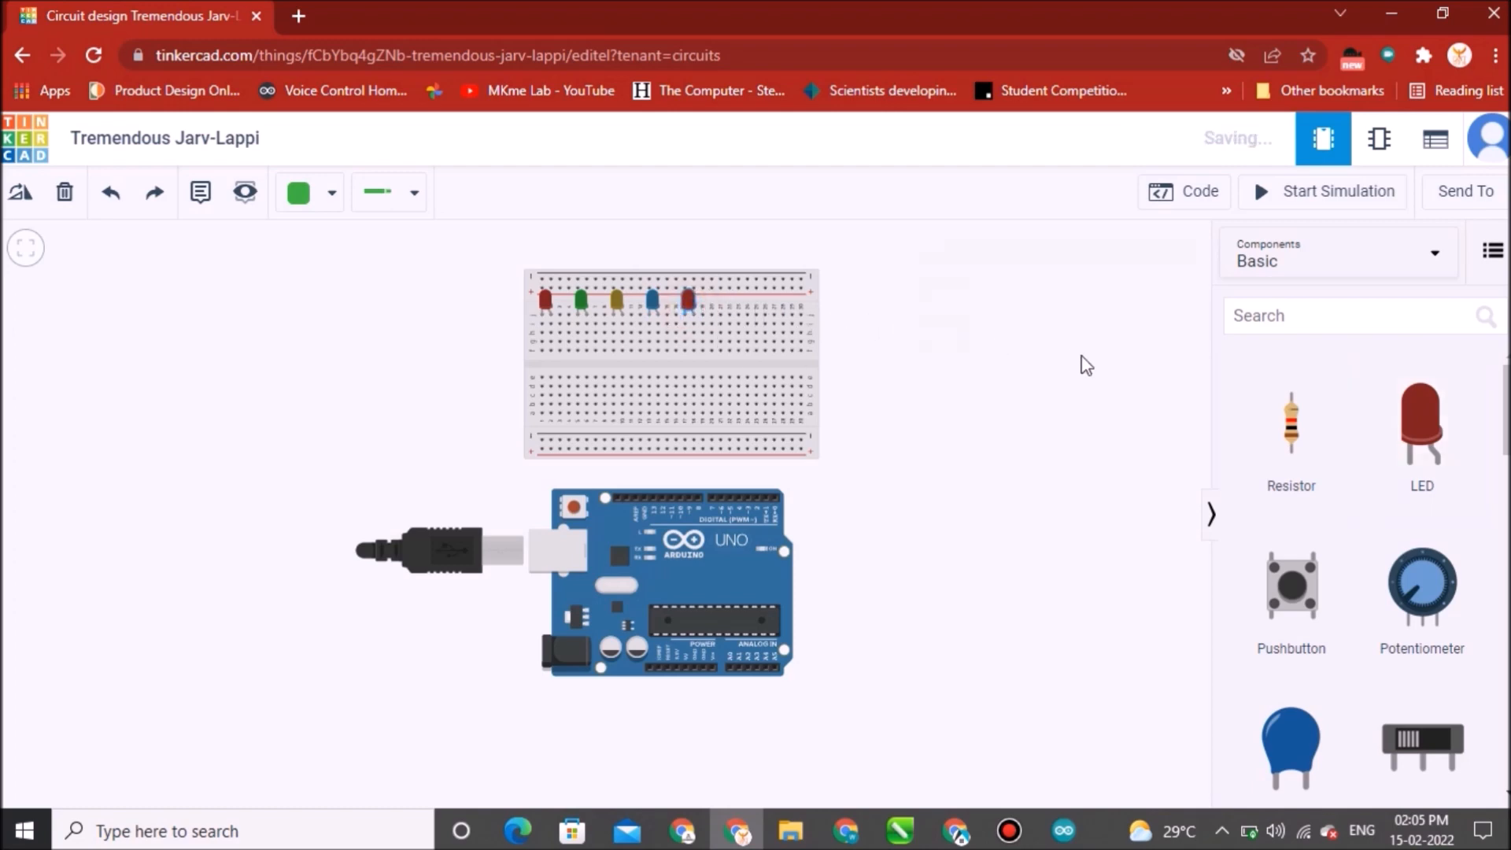
left_click_drag(1437, 433, 728, 319)
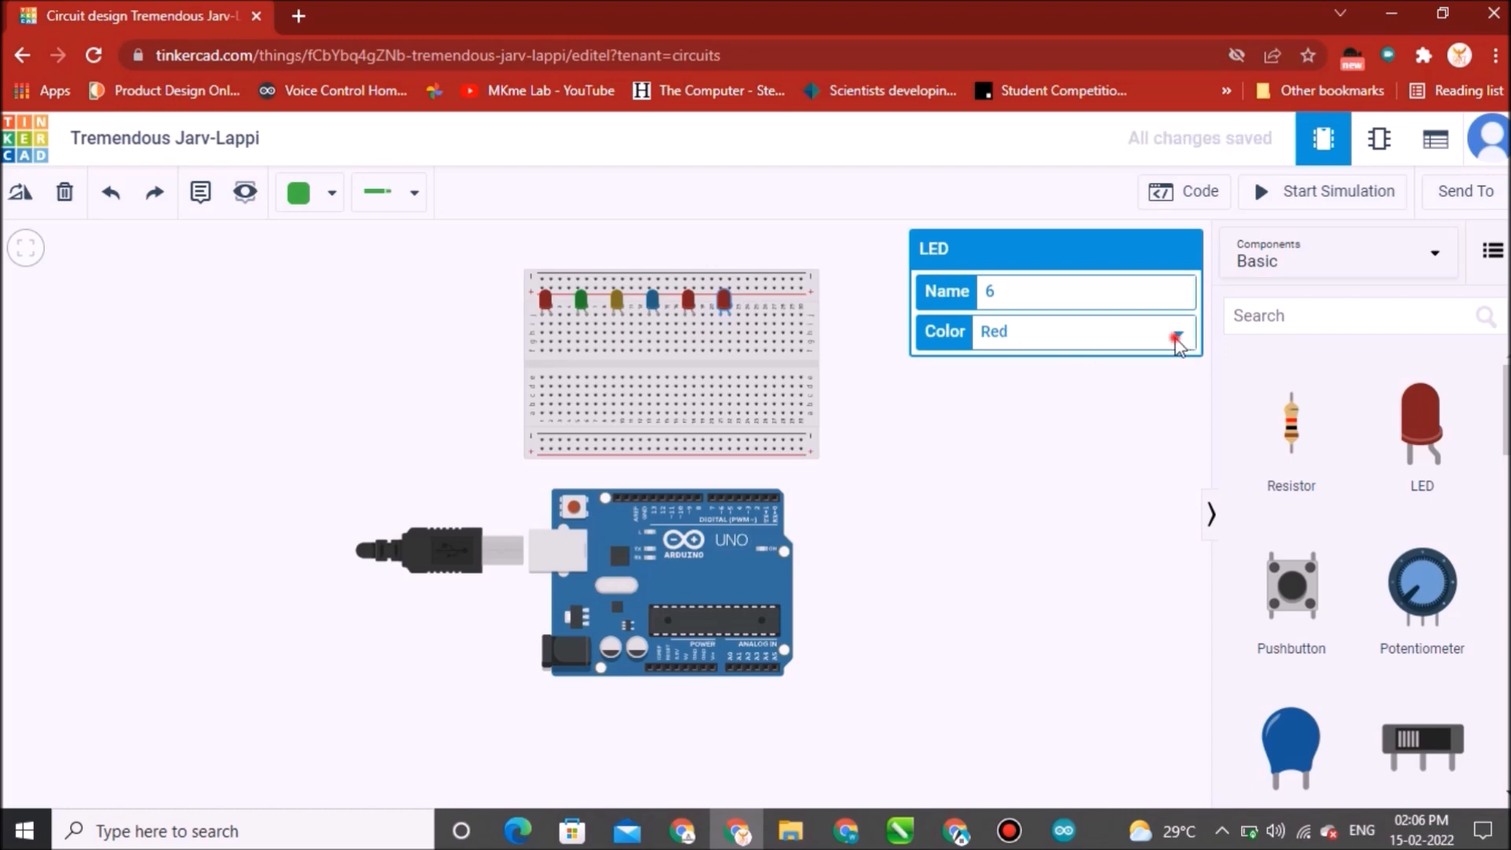
left_click(1178, 340)
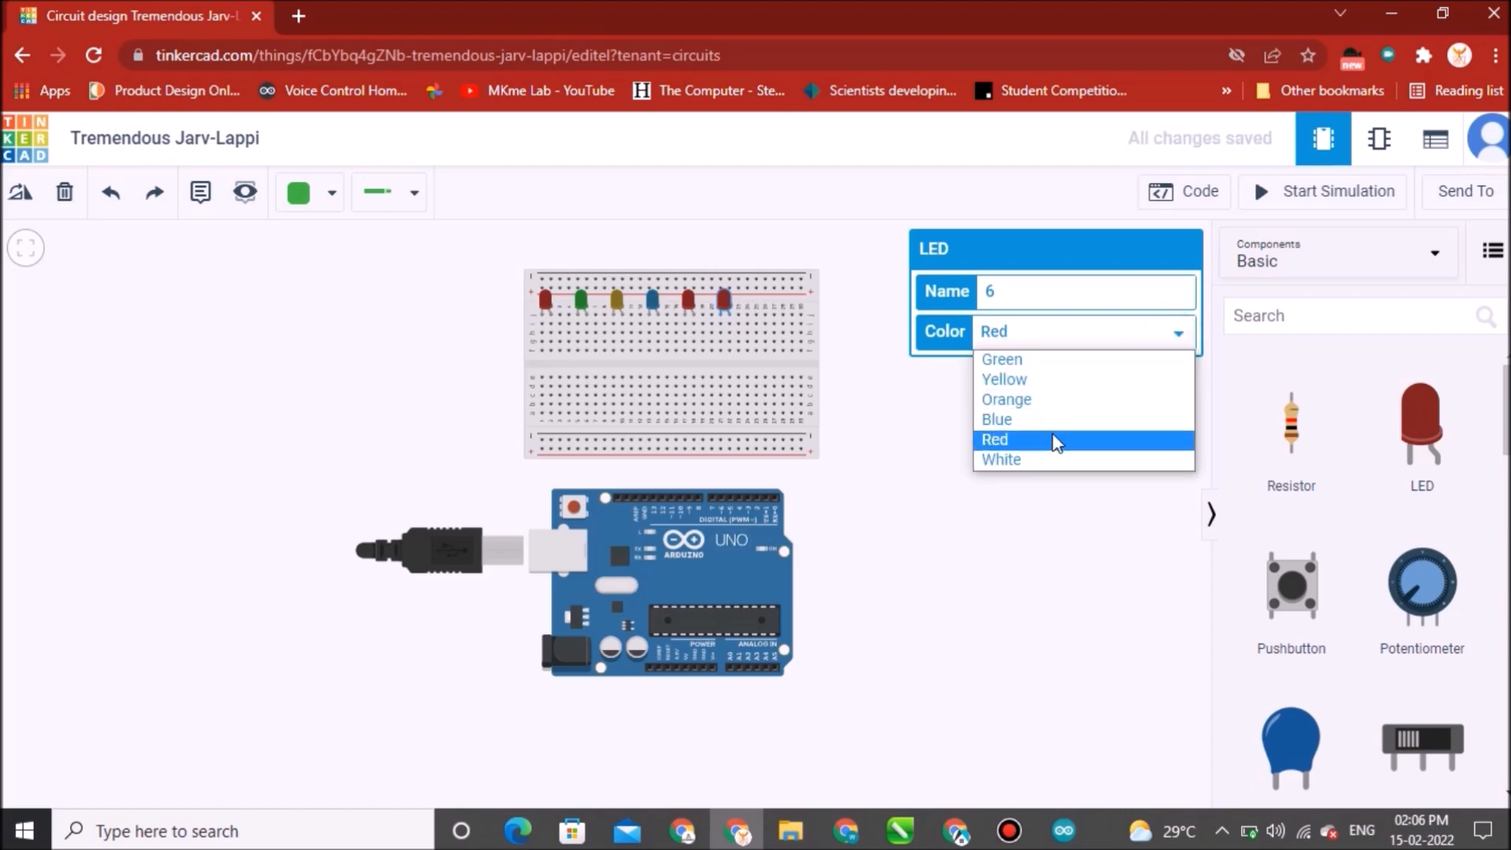
left_click(1051, 364)
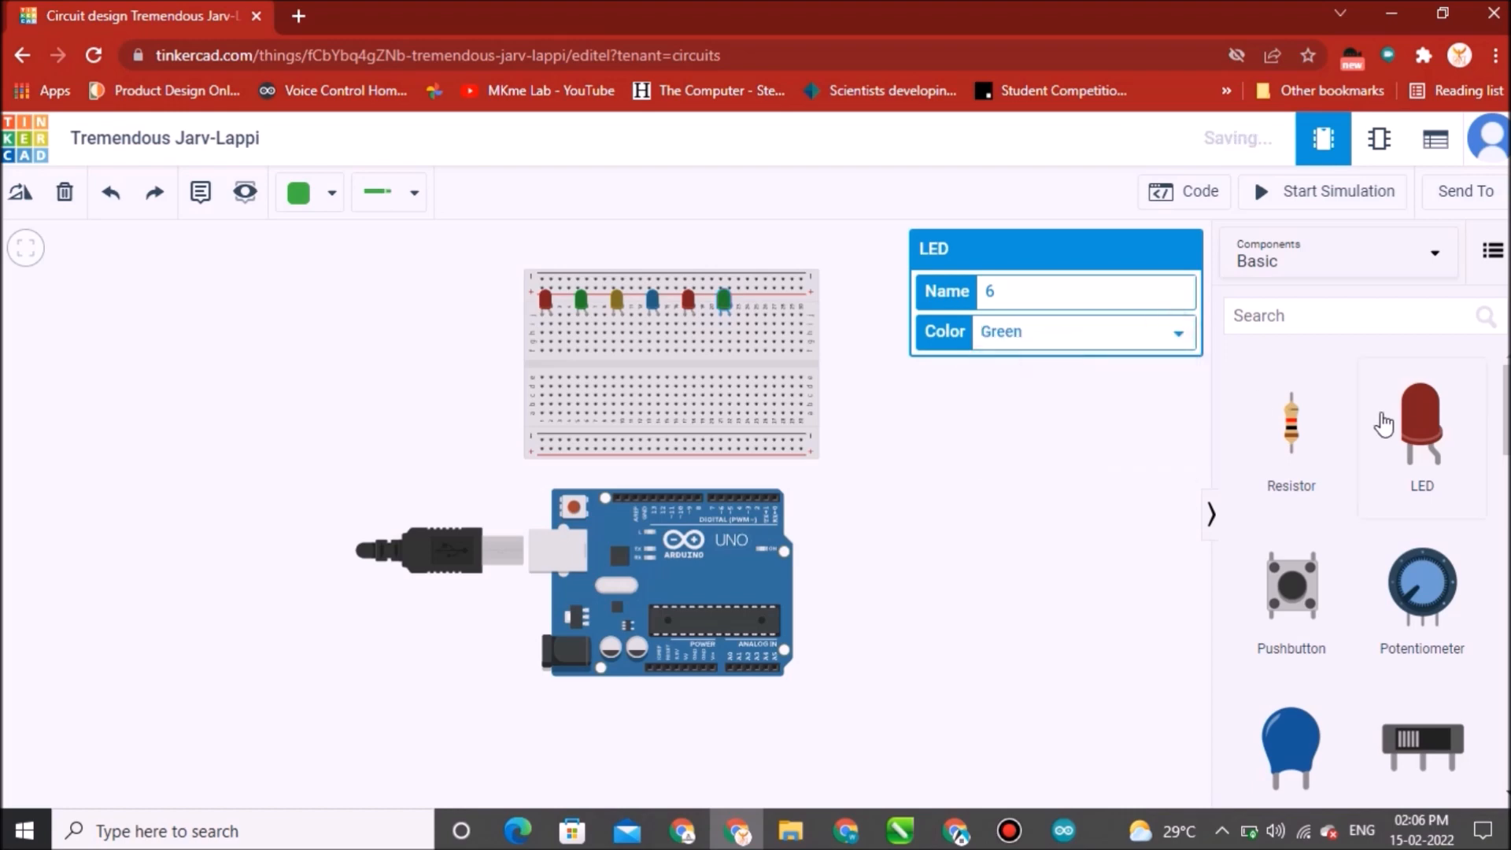
Add a seventh LED in the row and set its color to Yellow.
left_click(752, 319)
left_click_drag(760, 310, 767, 313)
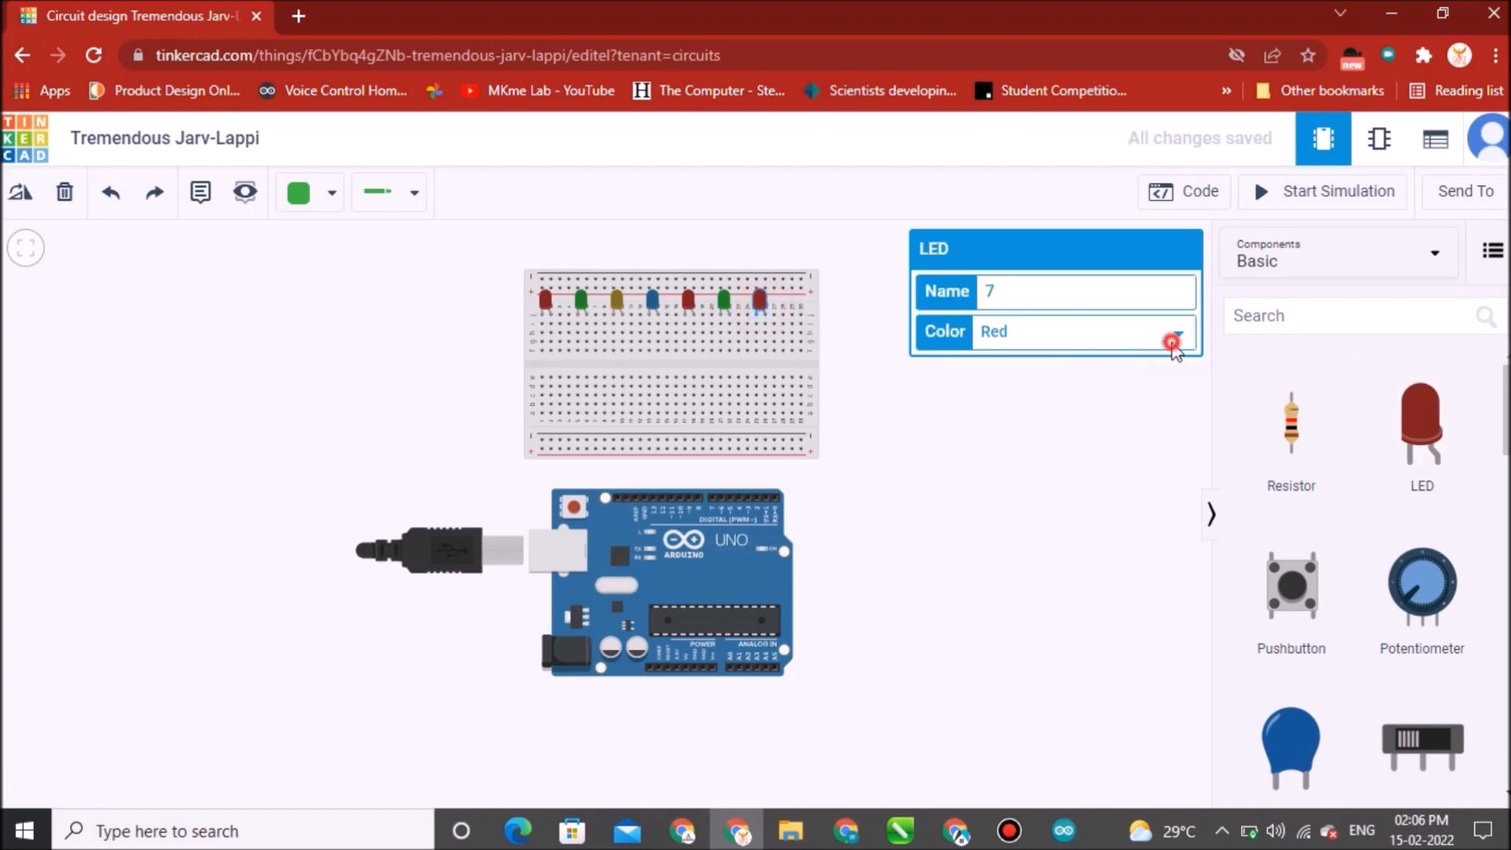
left_click(1172, 344)
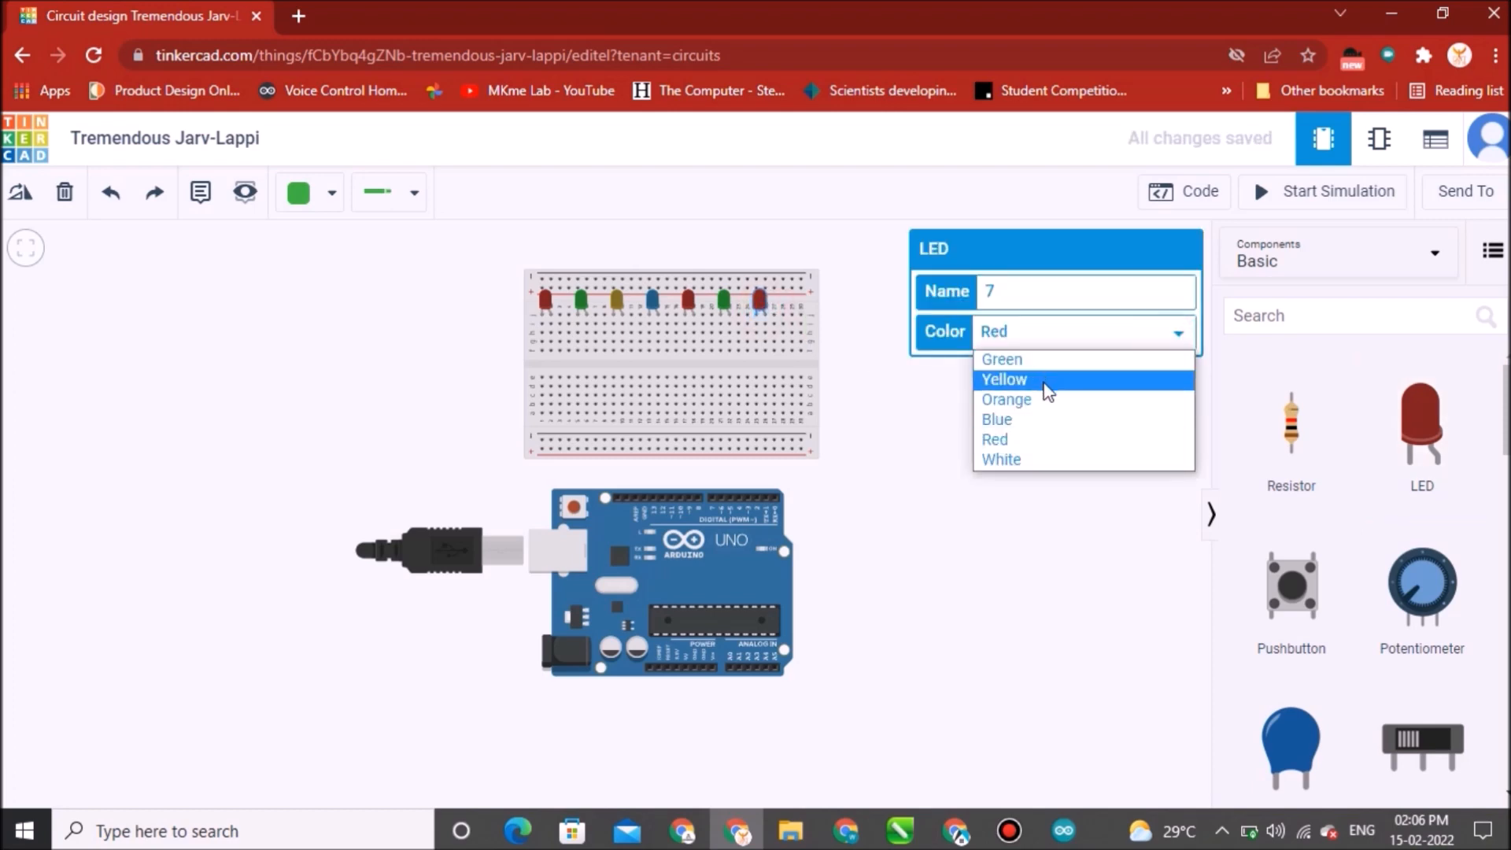
left_click(1047, 385)
Add an eighth LED at the end of the row and set its color to Blue.
left_click_drag(1379, 420, 814, 323)
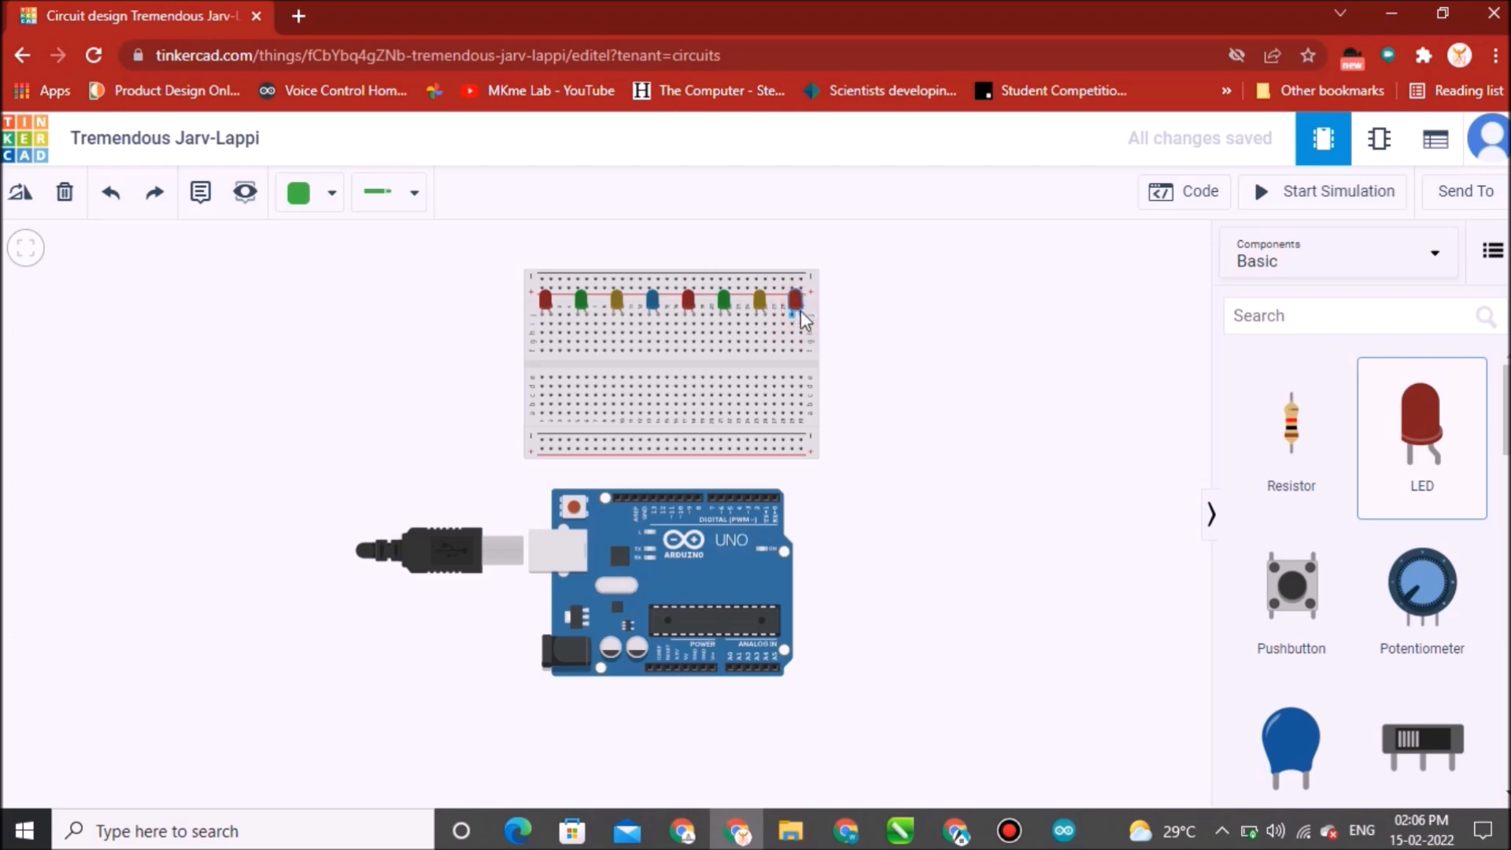
left_click(1178, 339)
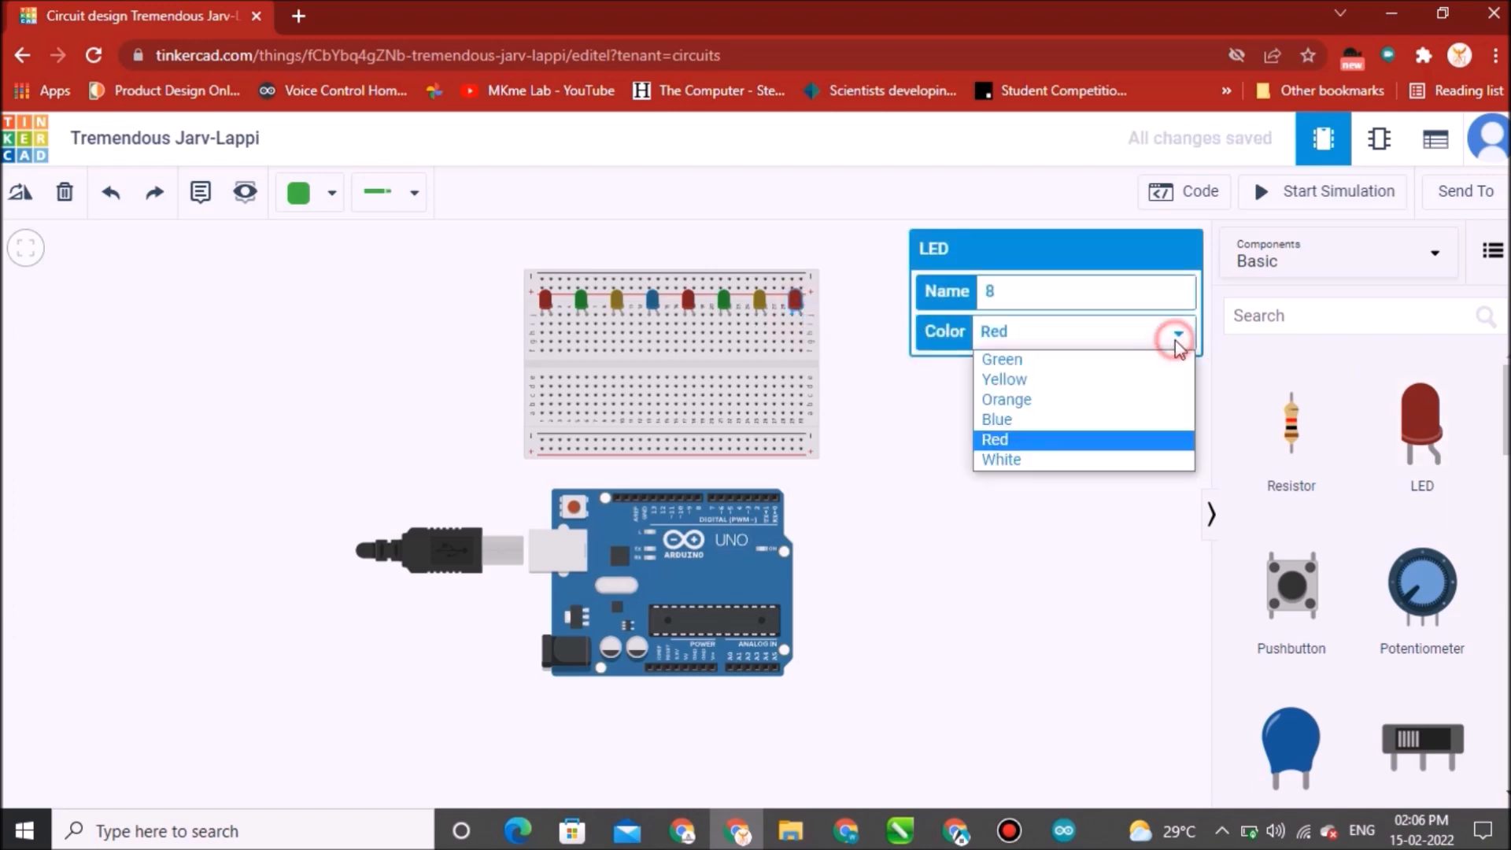
left_click(1083, 429)
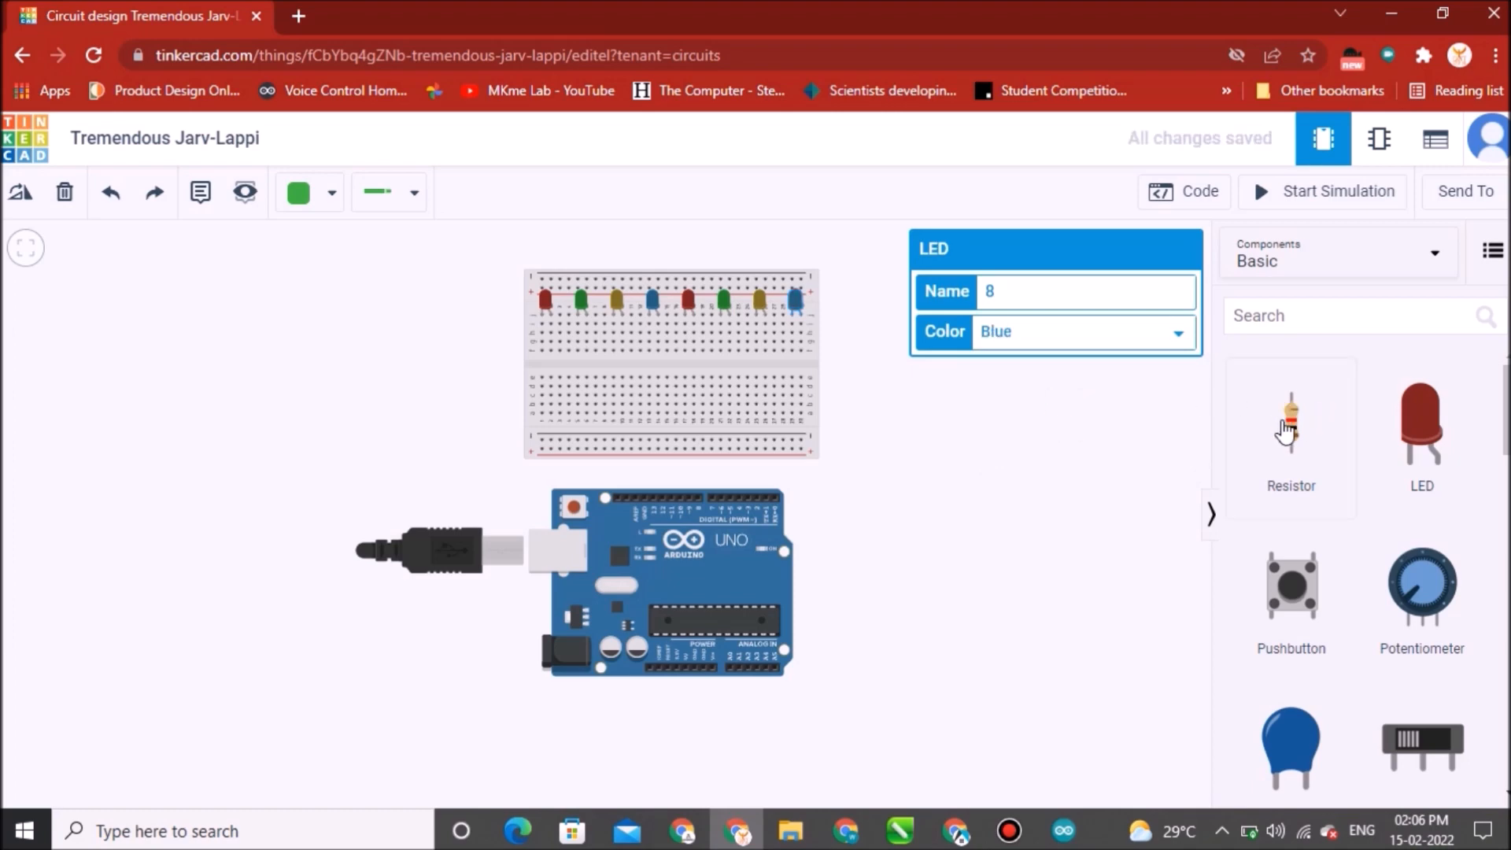
Place a resistor on the breadboard below the first LED and set its resistance to 220 Ω.
left_click_drag(1281, 431, 731, 394)
left_click_drag(627, 396, 551, 370)
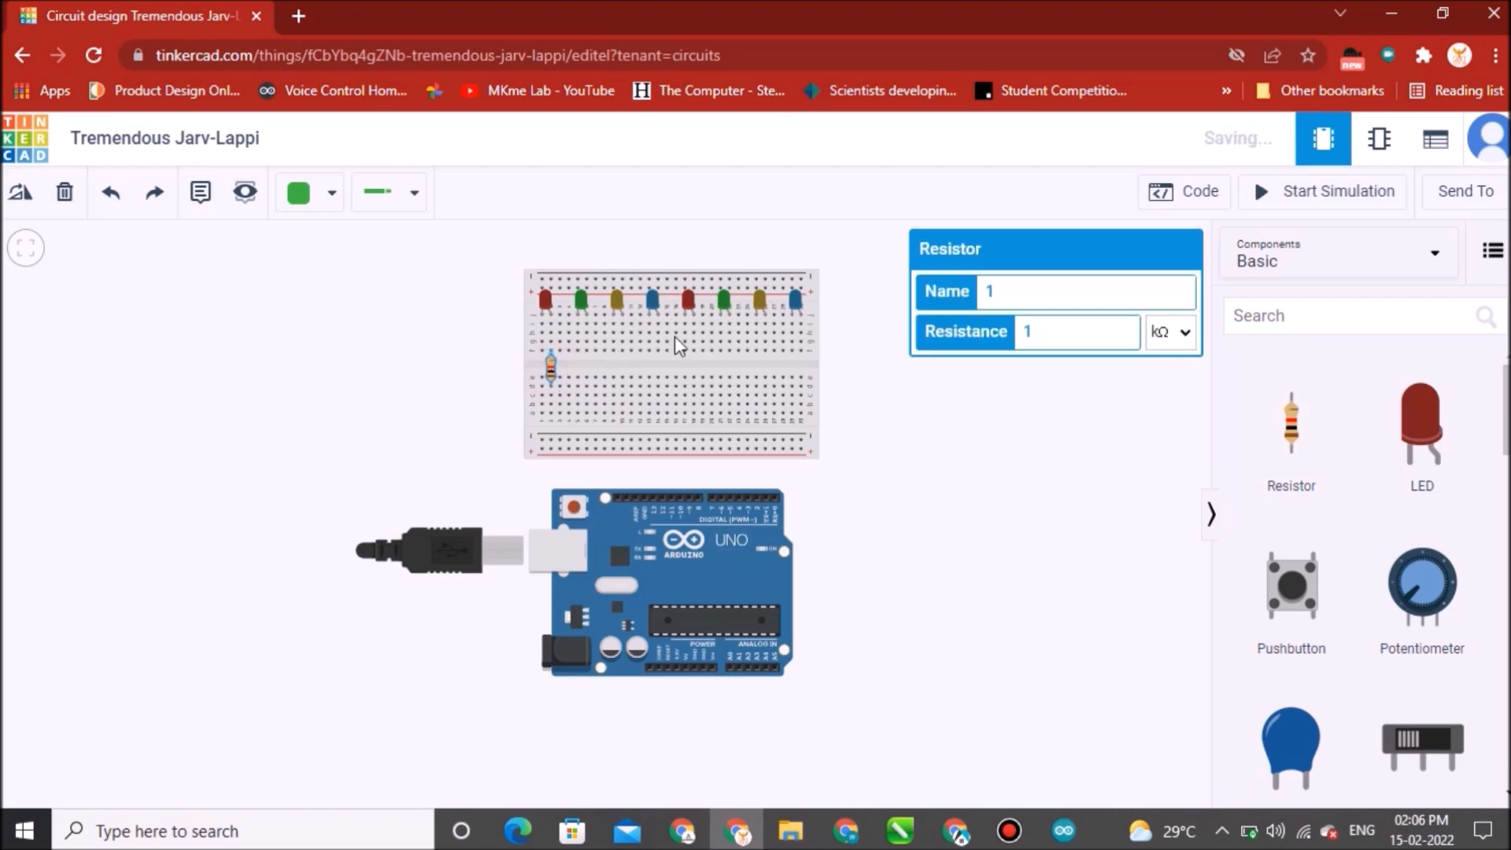
left_click_drag(1070, 331, 1018, 332)
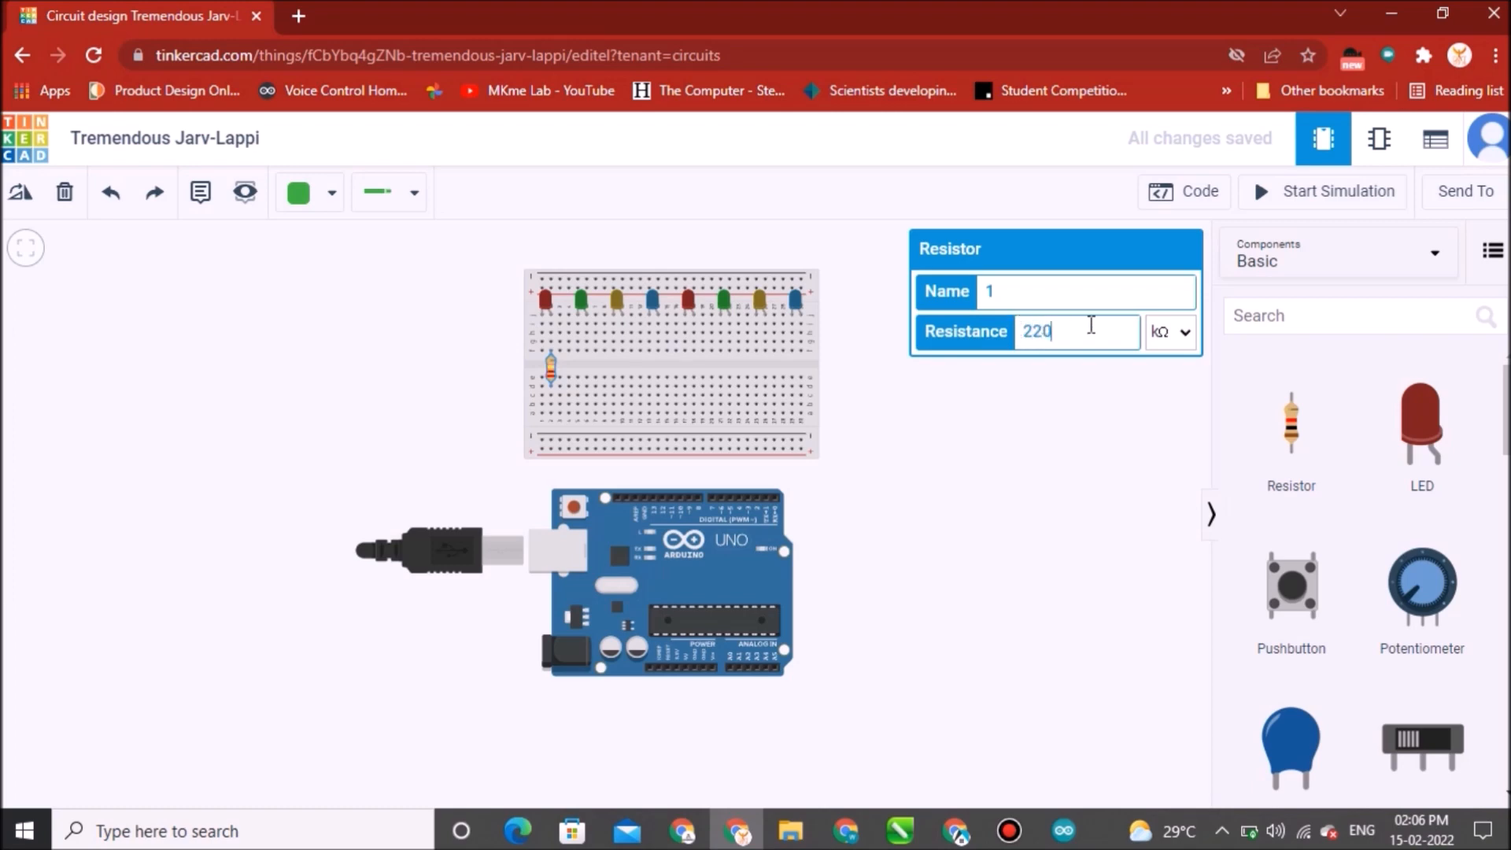
left_click(1181, 335)
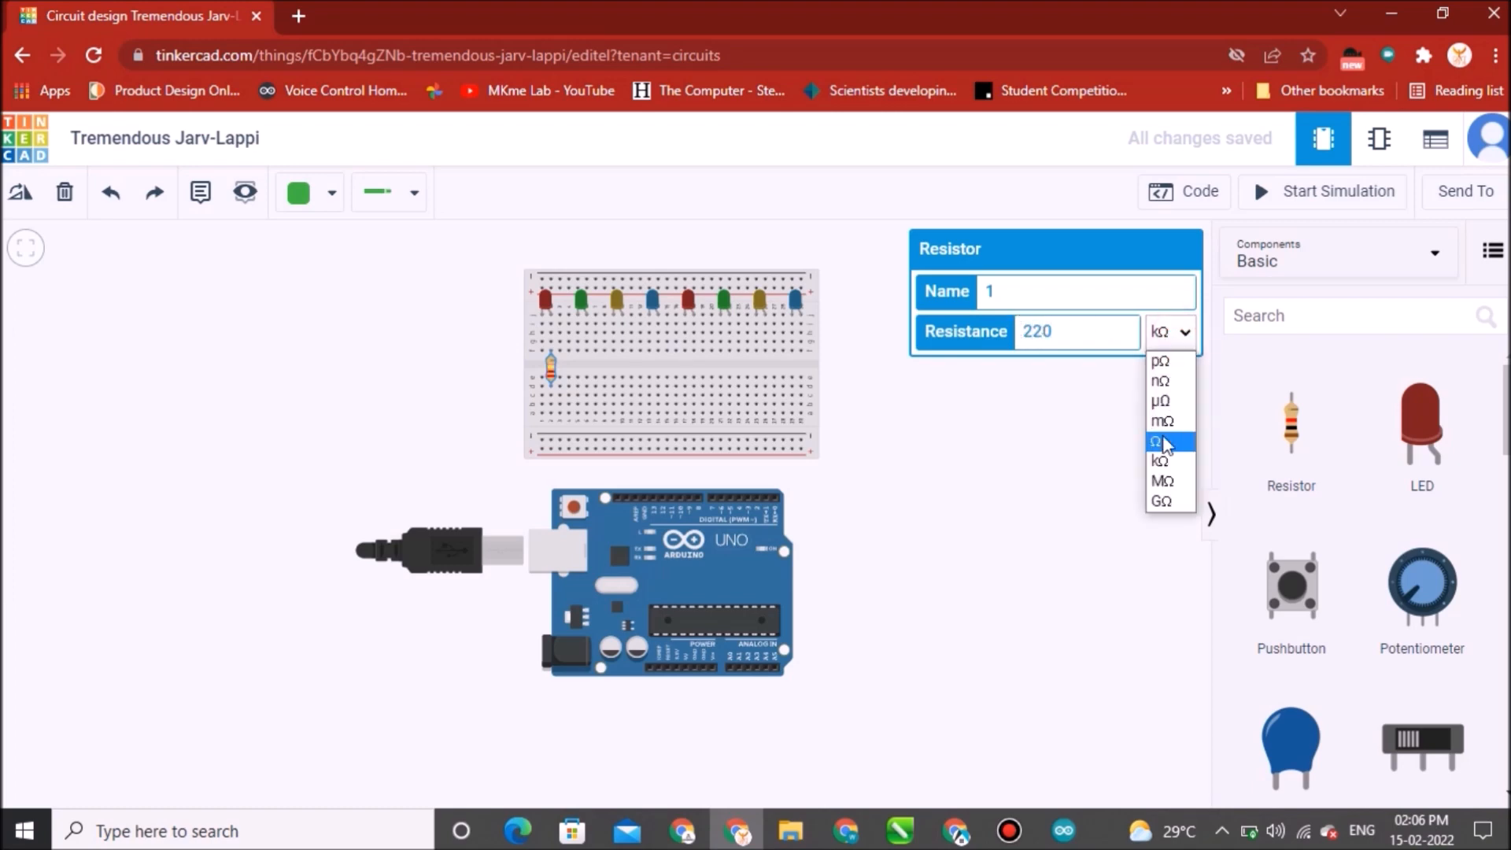
left_click(1173, 436)
Add a second resistor below the second LED and set its resistance to 220 Ω.
left_click_drag(1299, 429, 596, 377)
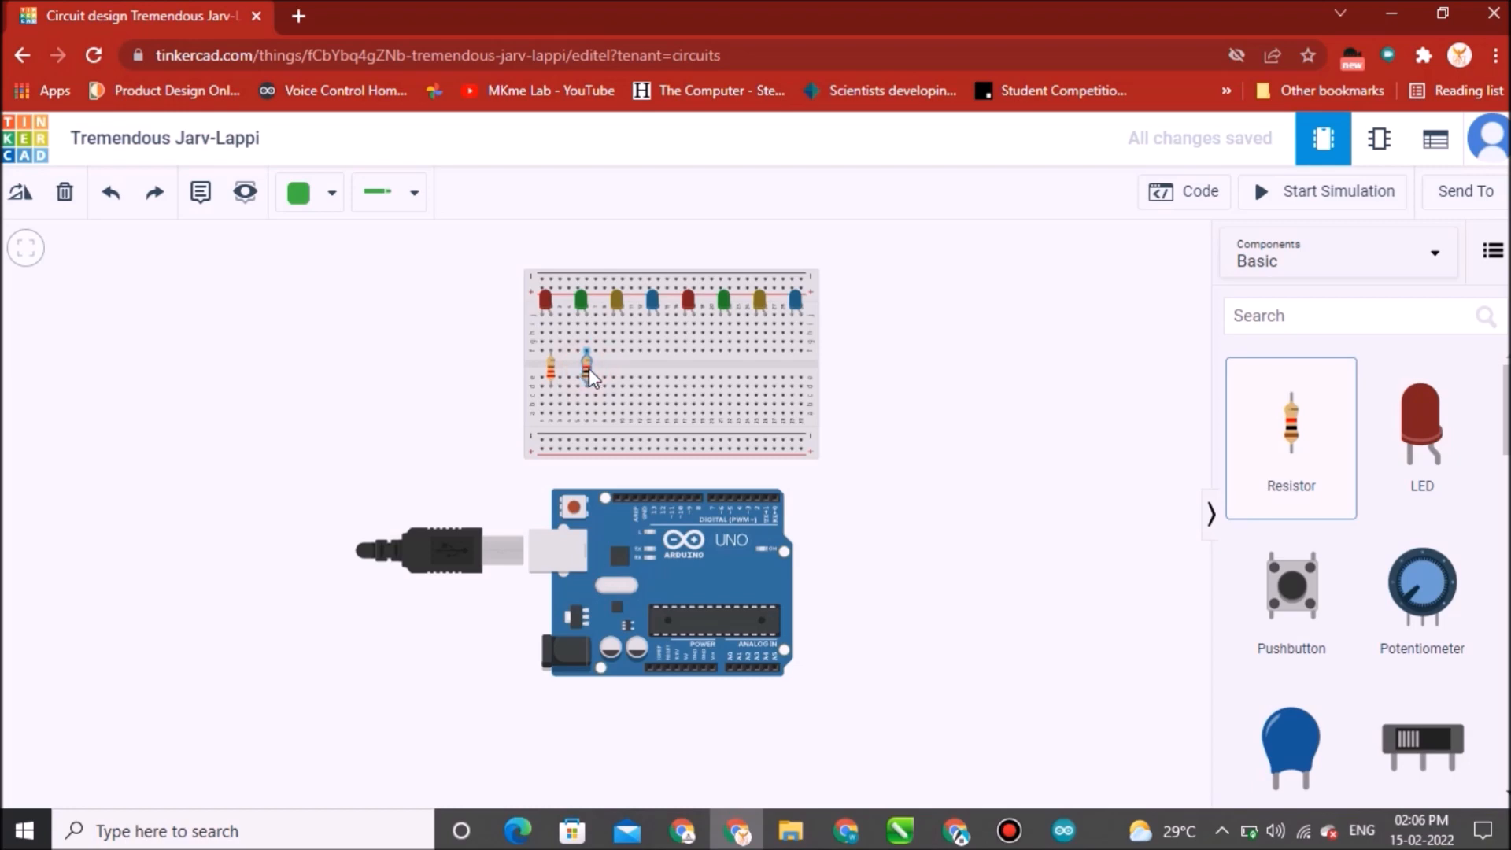
left_click(592, 378)
double_click(1050, 332)
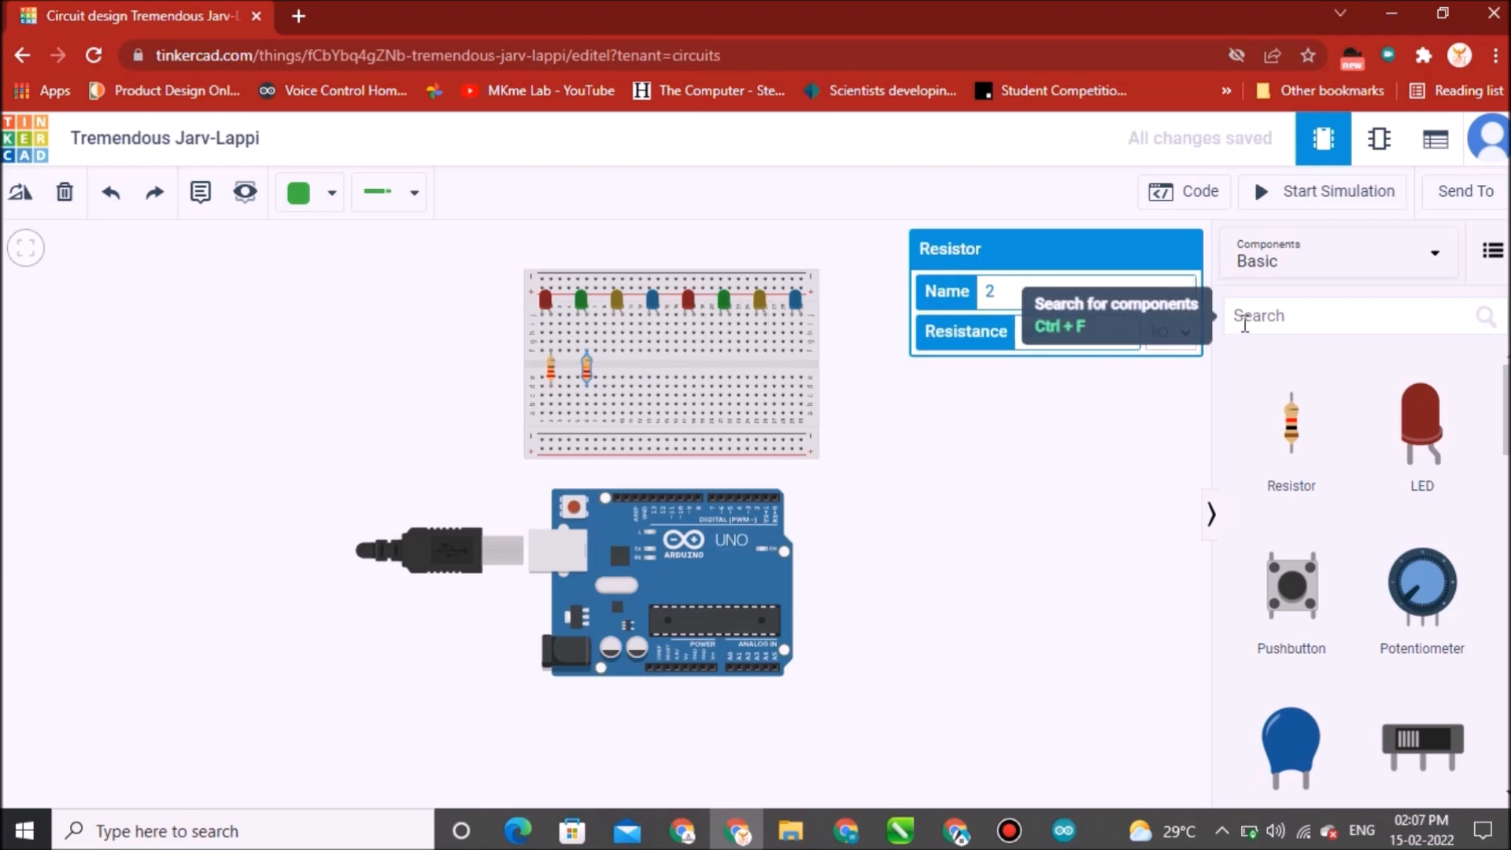
type("220")
left_click(1186, 346)
left_click(1187, 437)
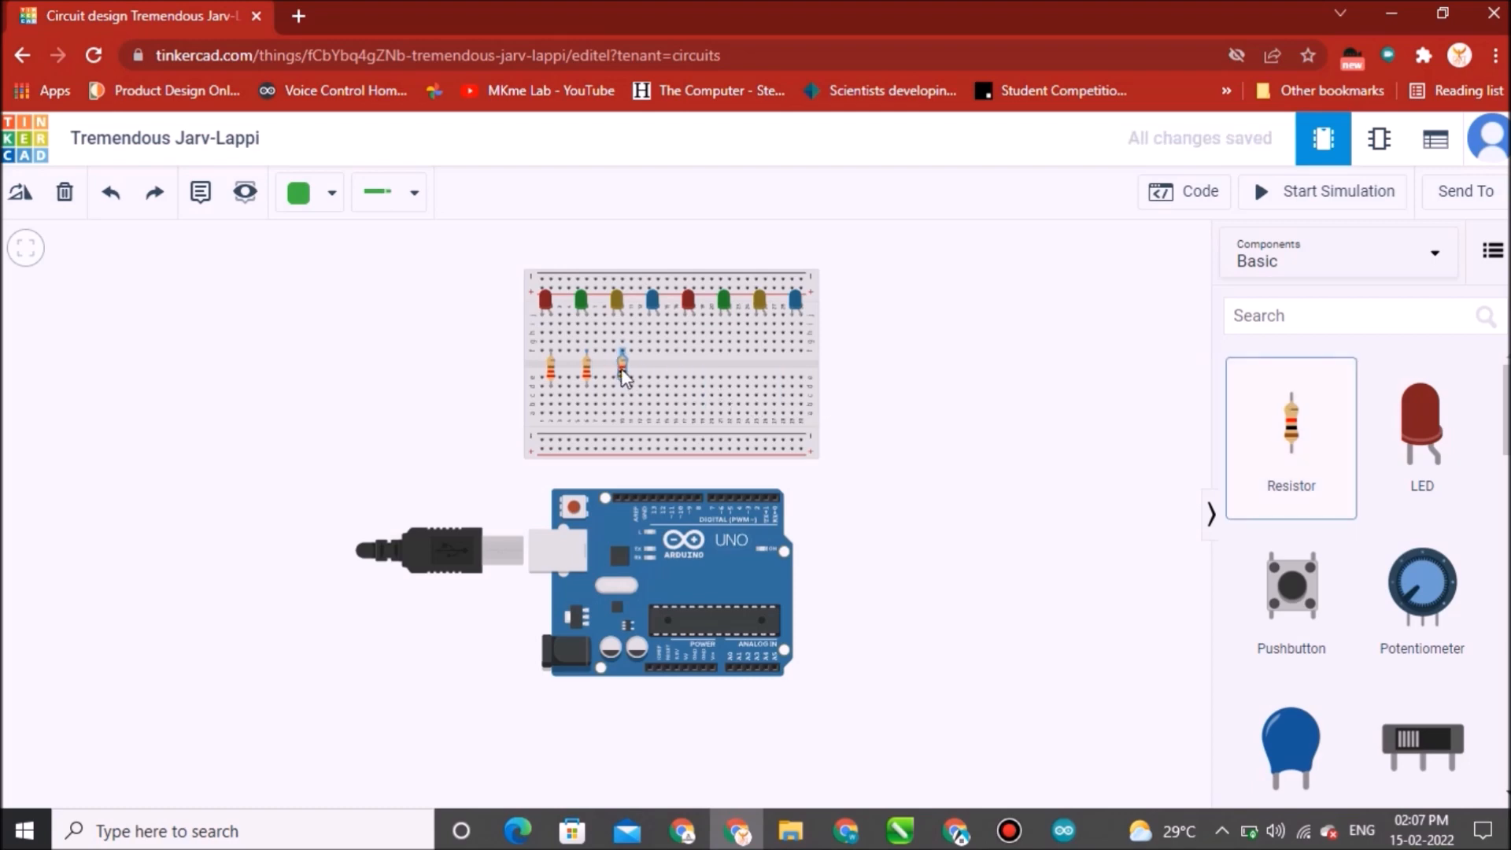
Add a third resistor below the third LED and set its resistance to 220 Ω.
left_click(624, 376)
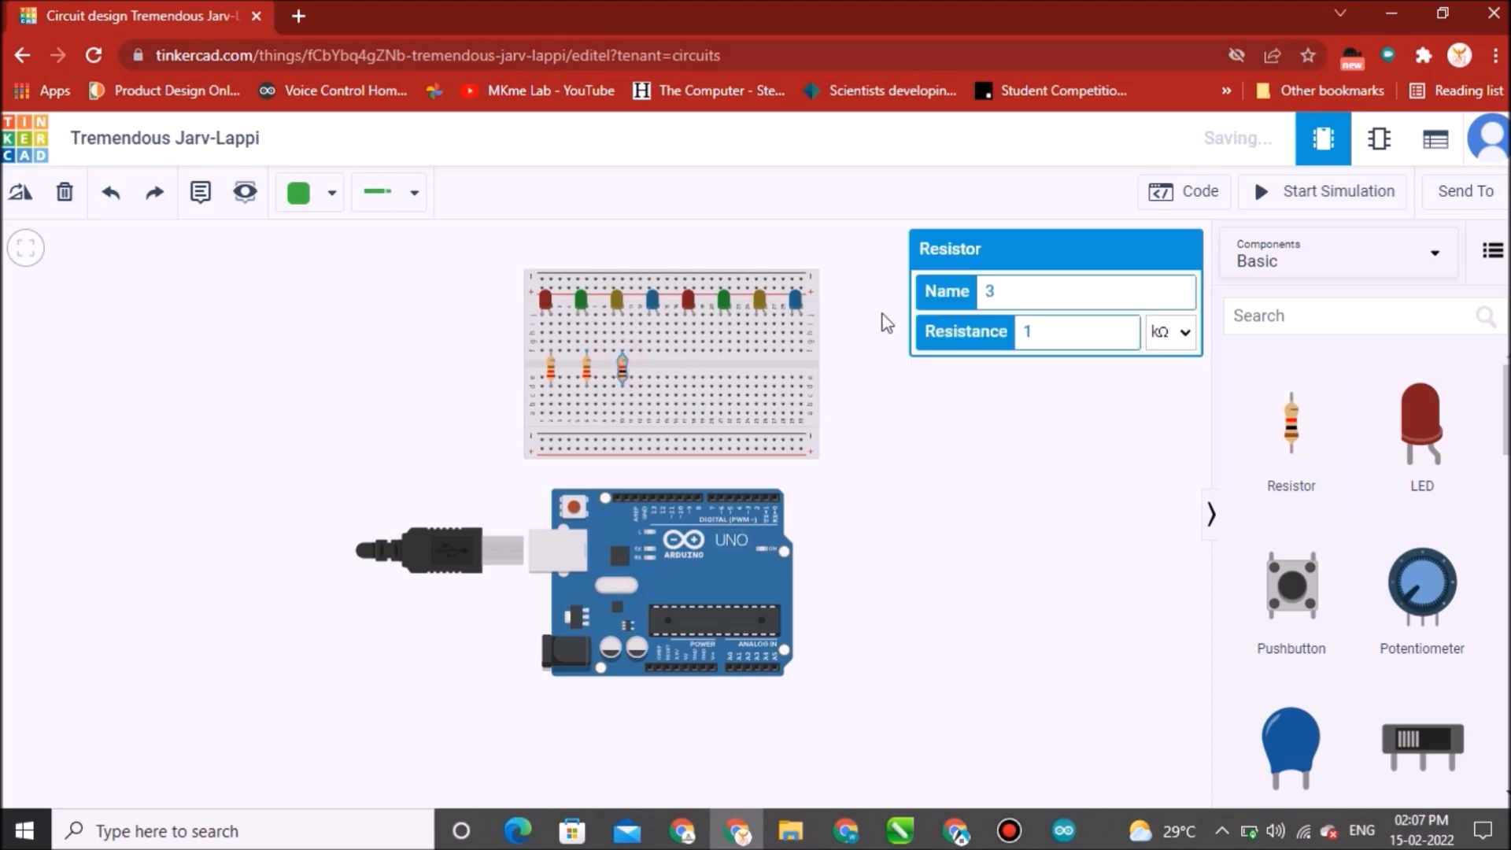
double_click(1045, 330)
type("22")
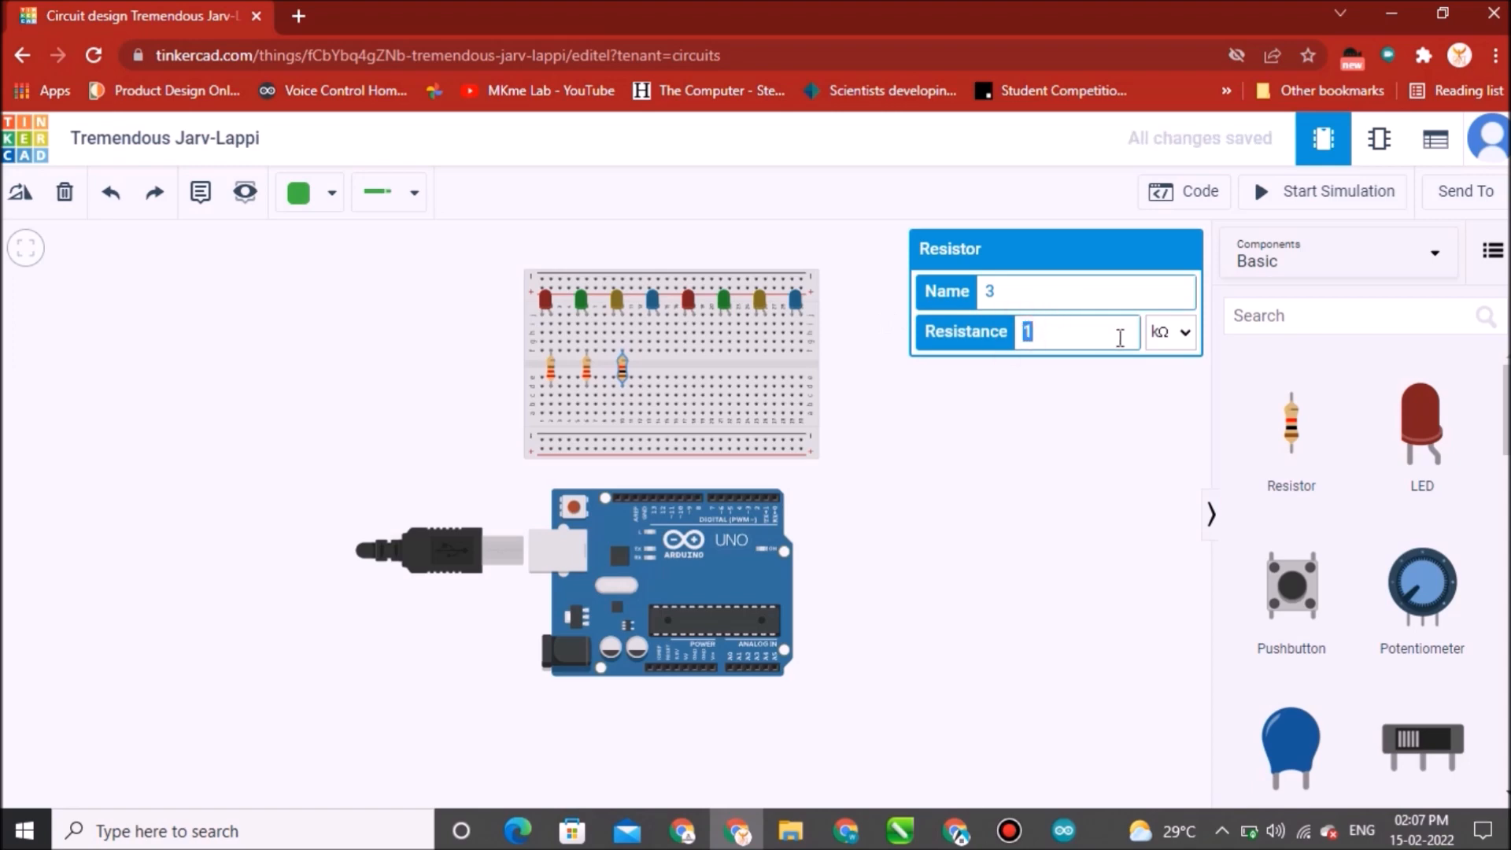
type("0")
left_click(1185, 335)
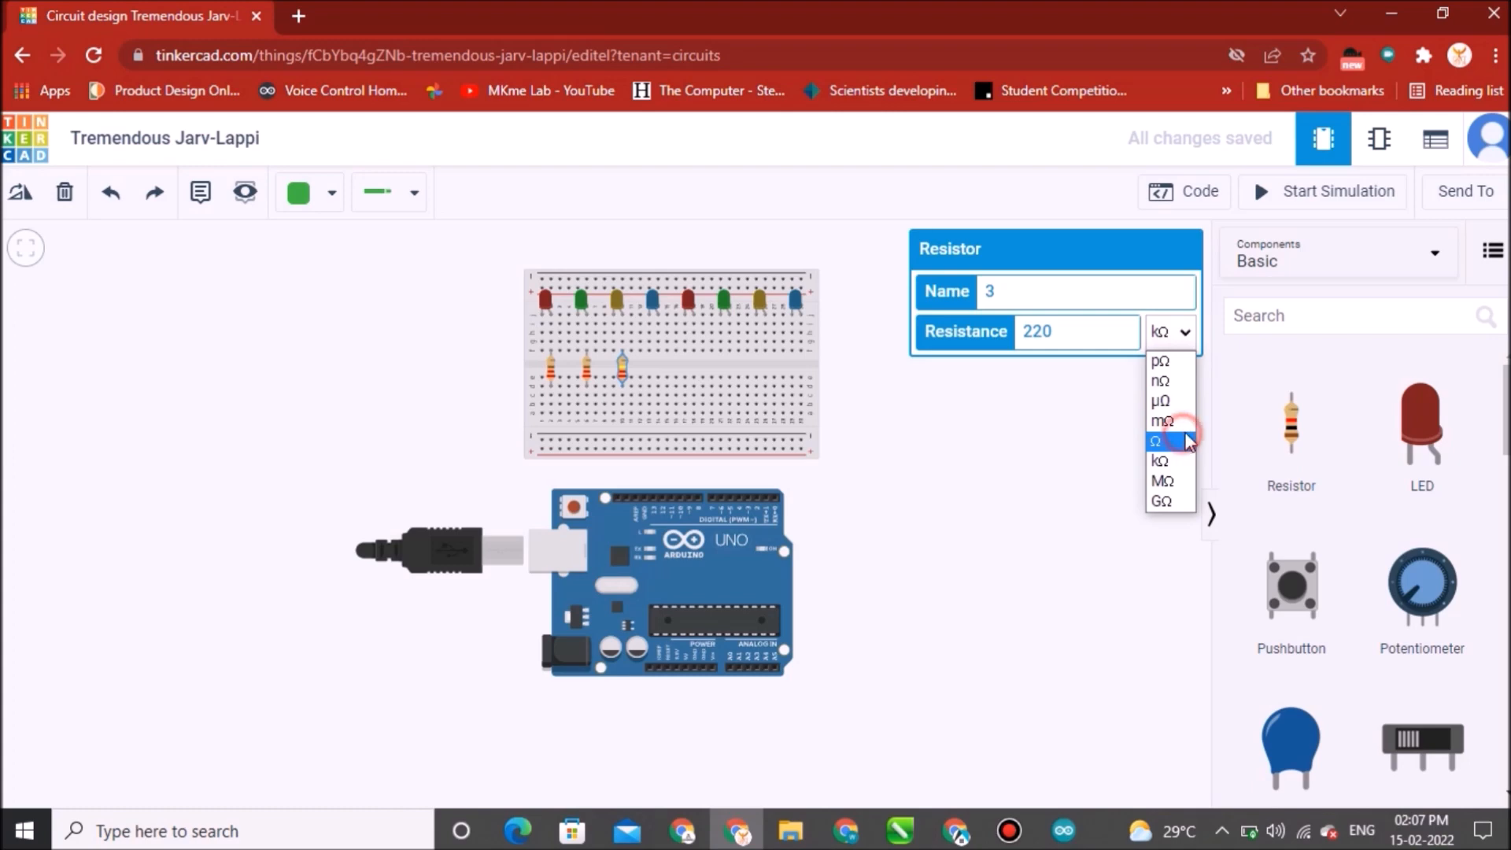
left_click(1160, 444)
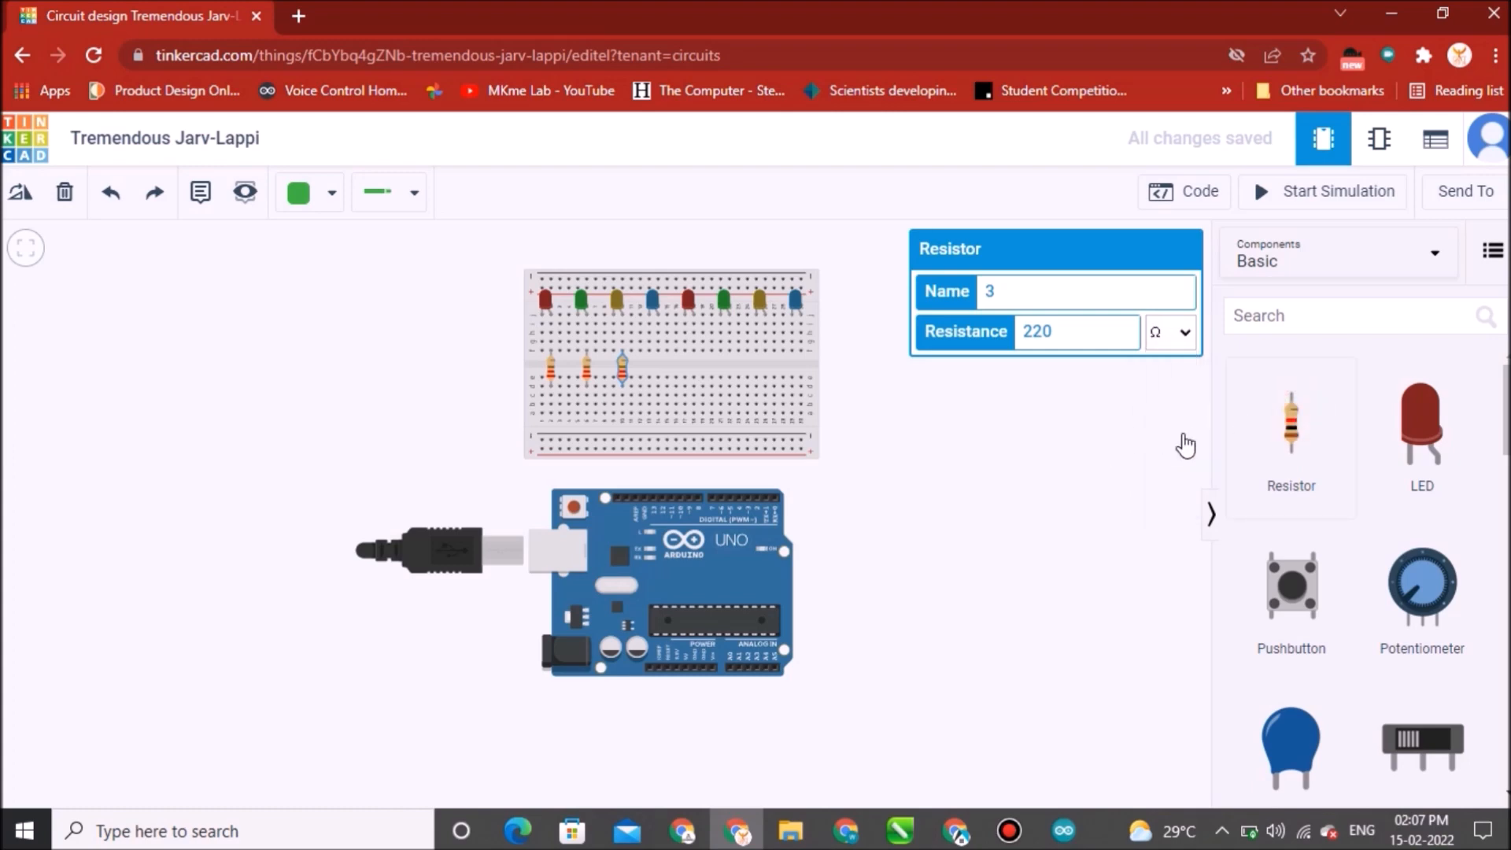
Paste a fourth resistor below the fourth LED and set its resistance to 220 Ω.
left_click(1145, 428)
key("ctrl+v")
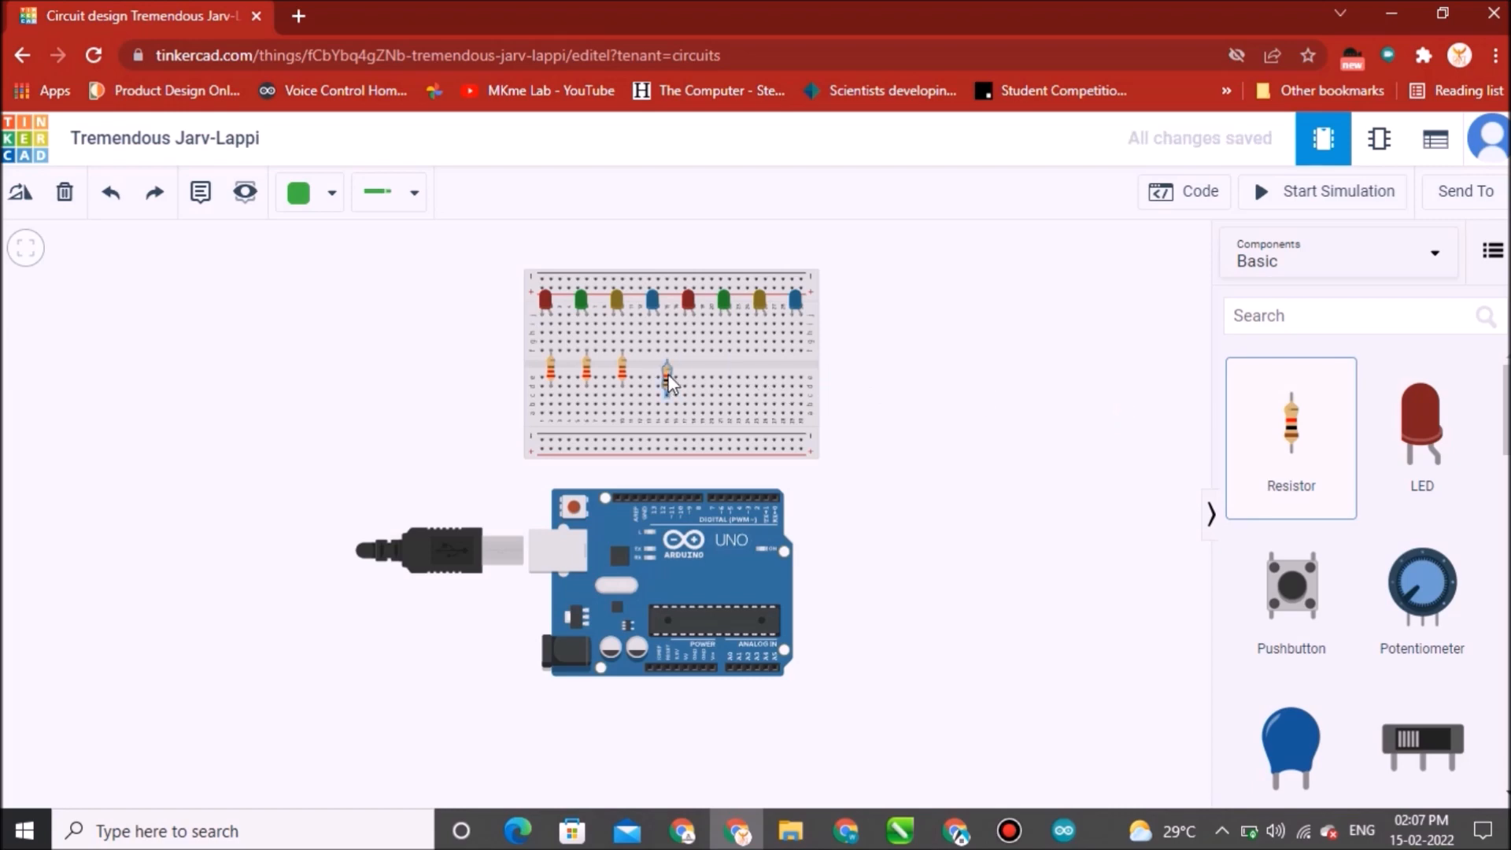
left_click(662, 372)
double_click(1037, 332)
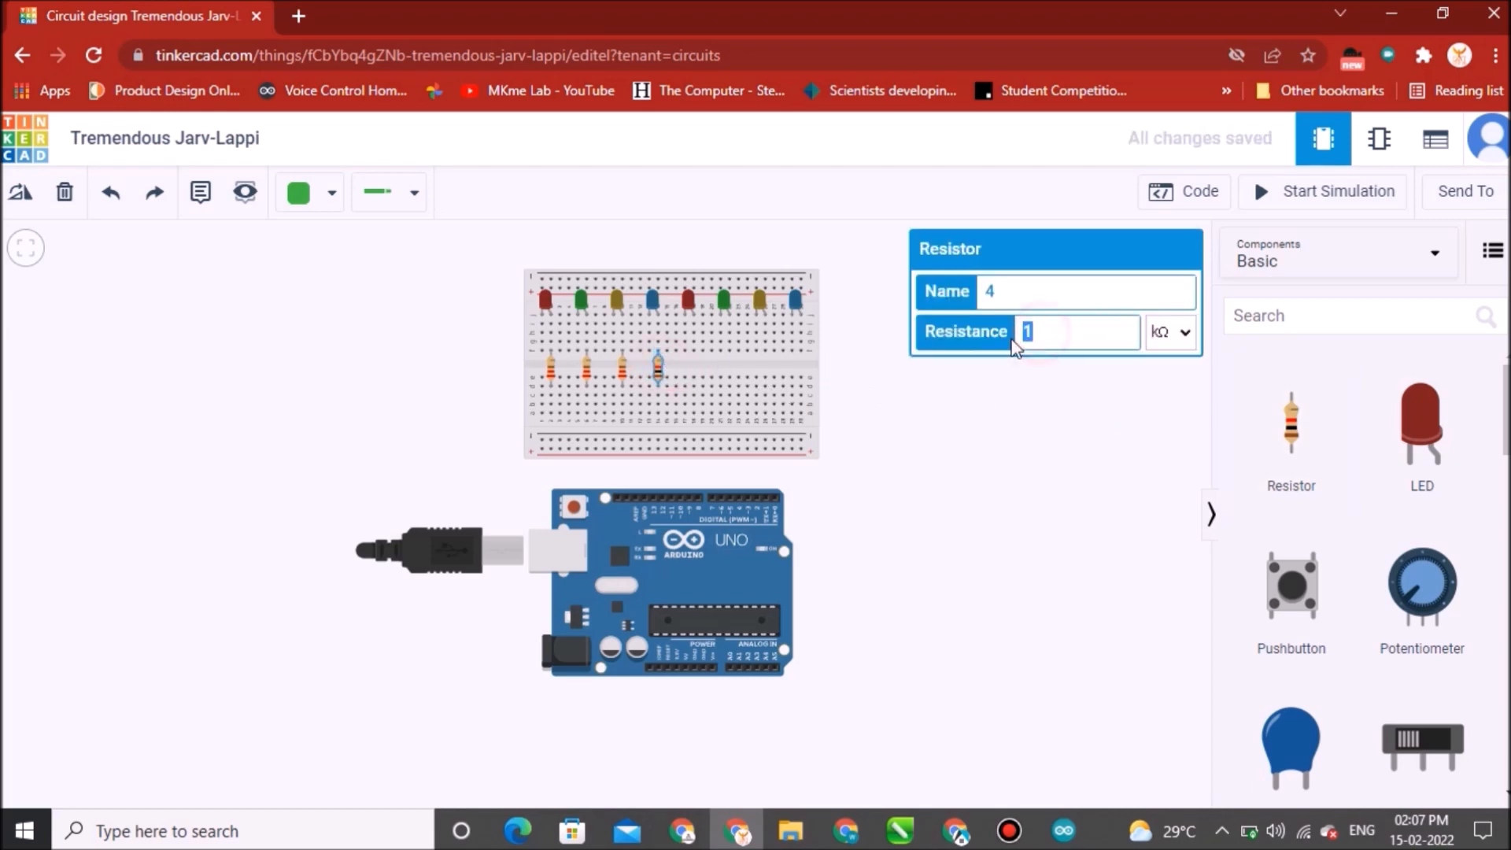
type("220")
left_click(1176, 332)
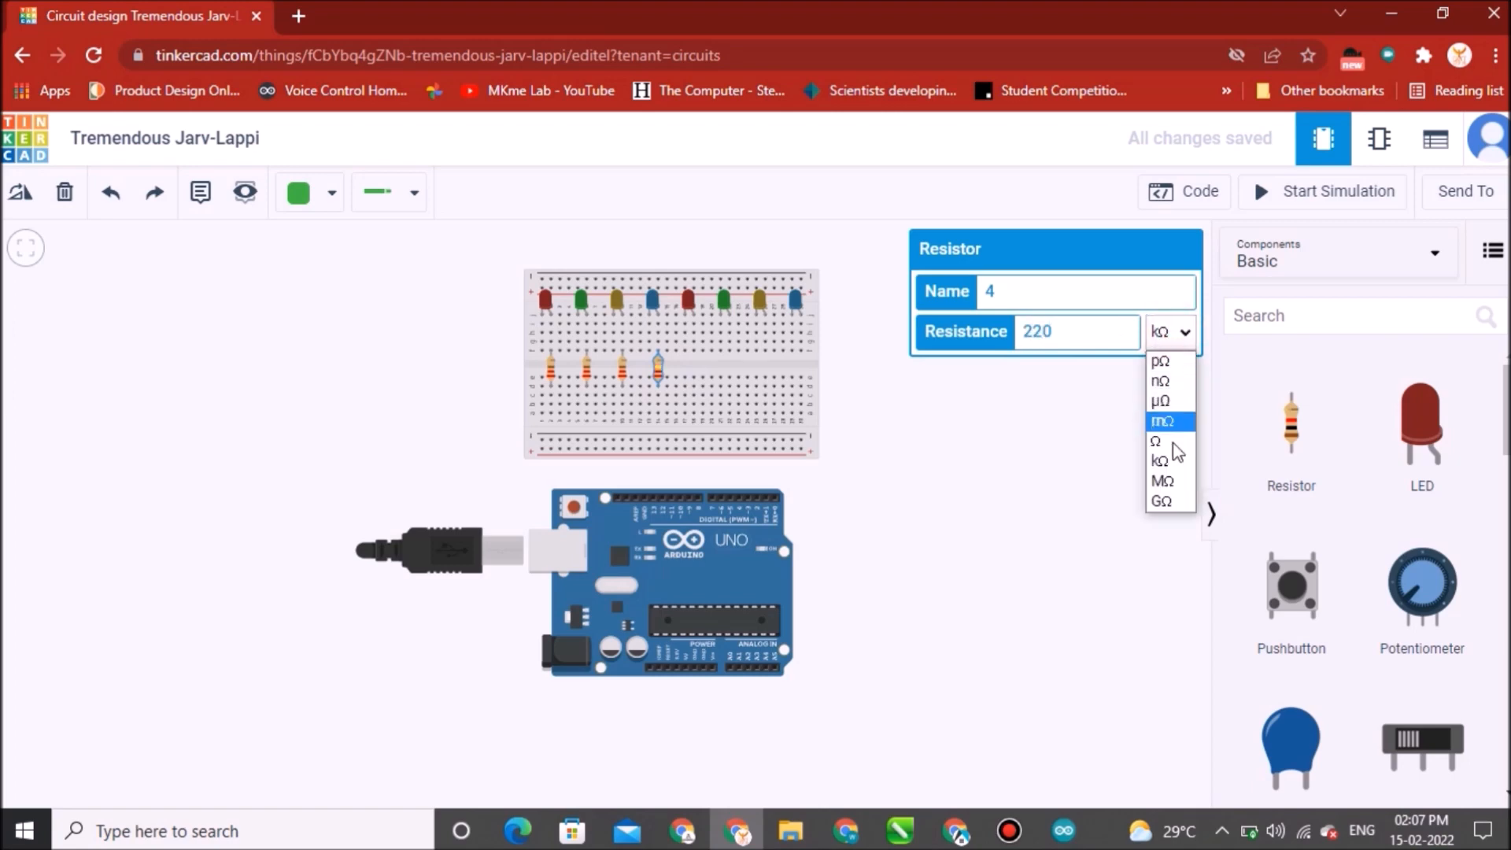
left_click(1173, 441)
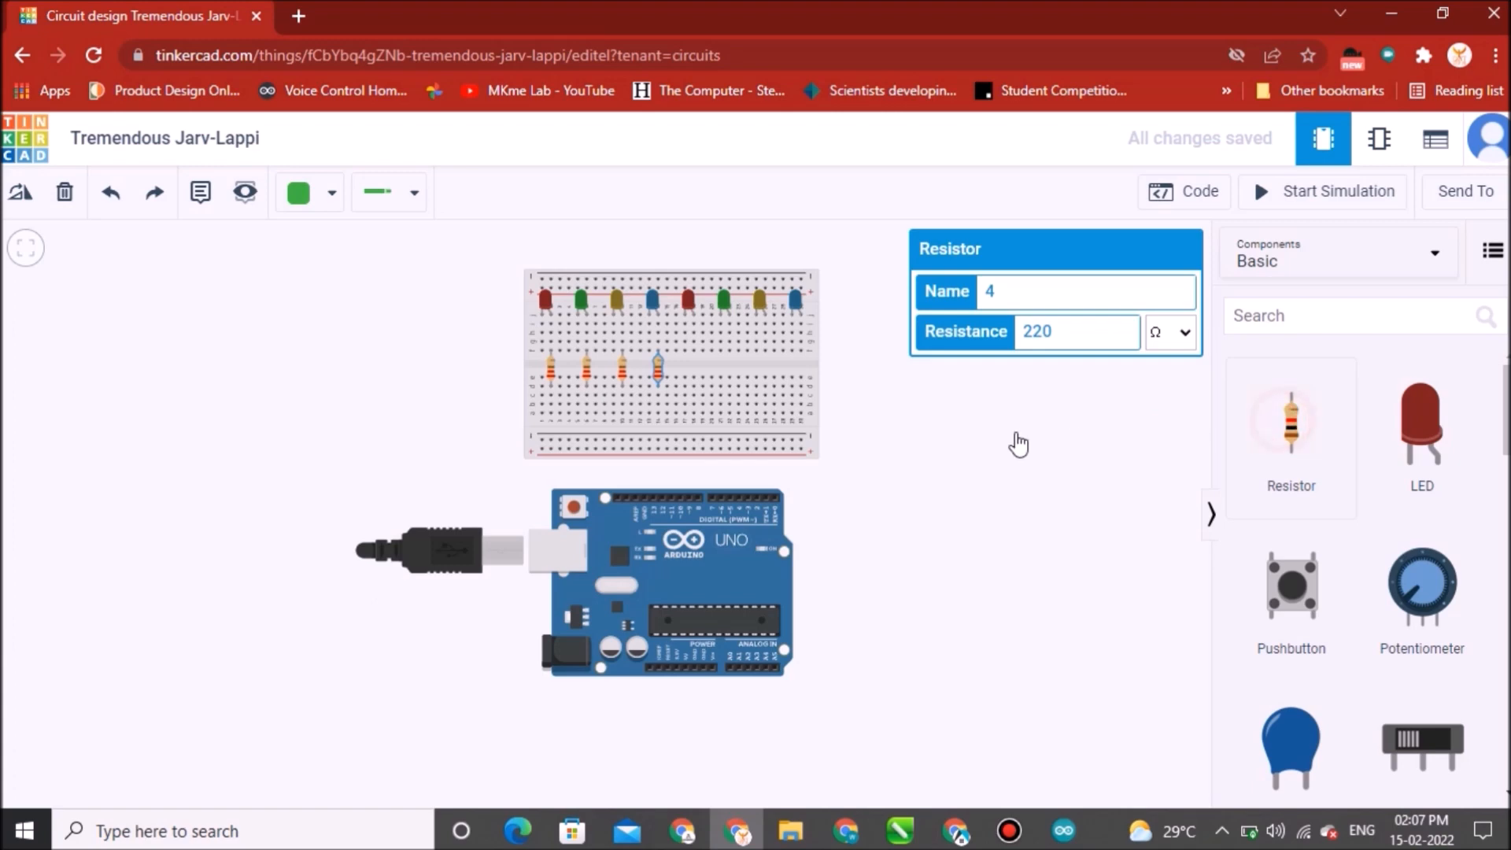
Copy and paste a fifth resistor below the fifth LED and set its resistance to 220 Ω.
key("ctrl+c")
key("ctrl+v")
left_click(693, 364)
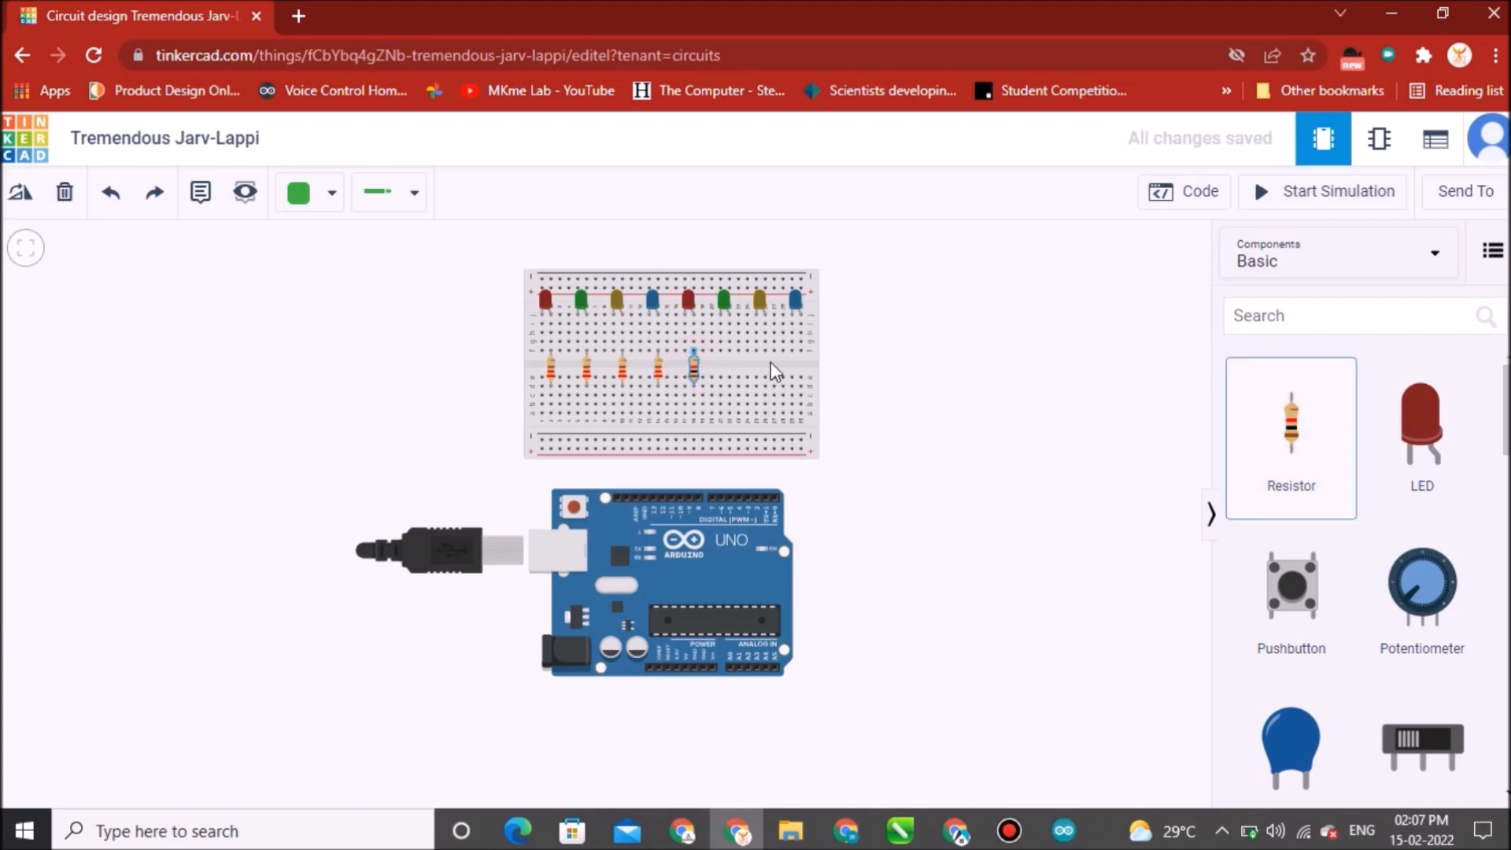
left_click(1064, 339)
type("220")
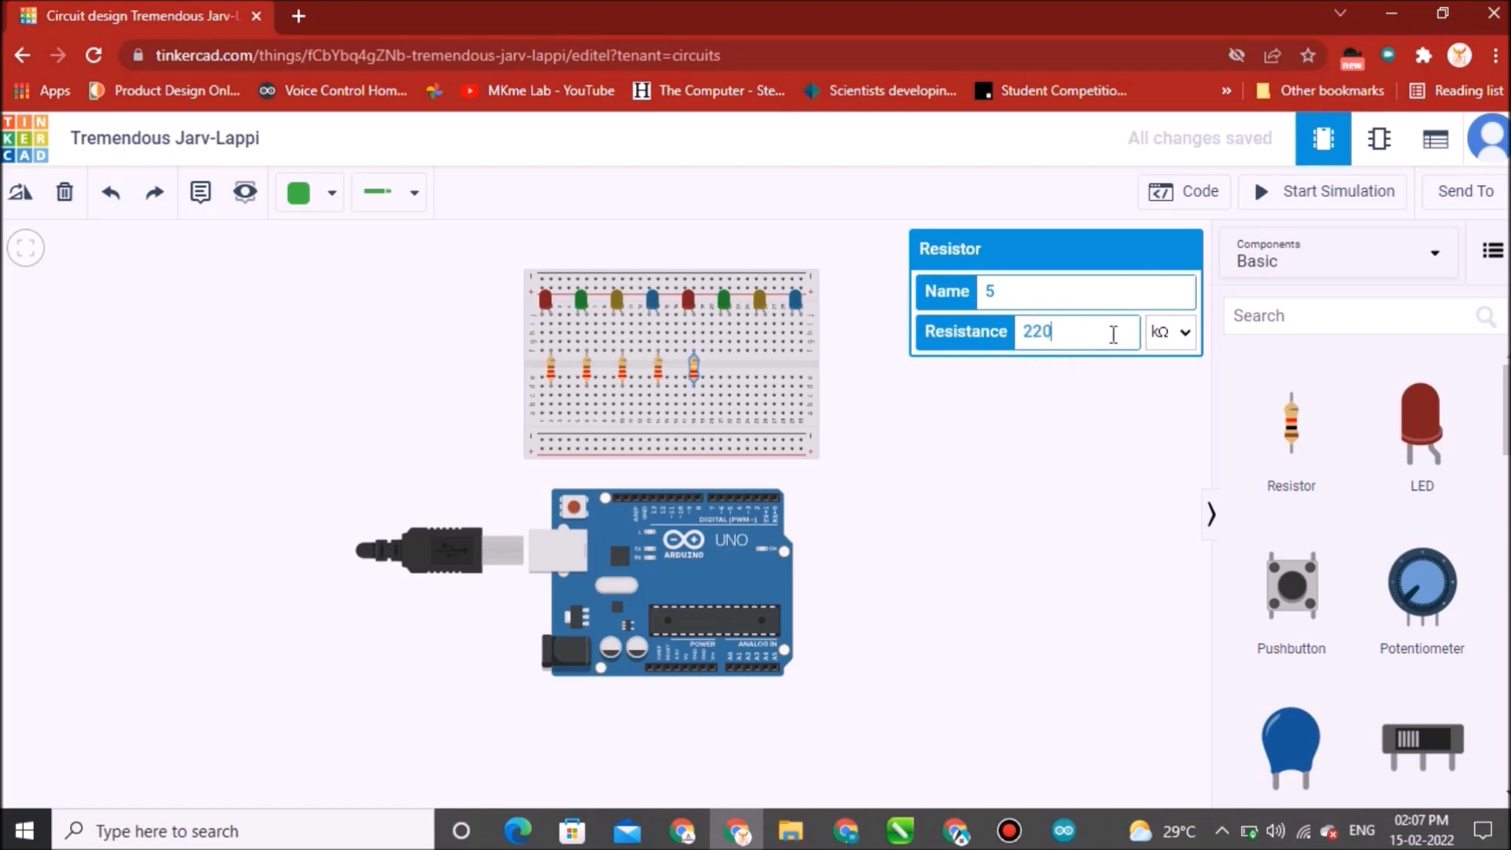
left_click(1183, 332)
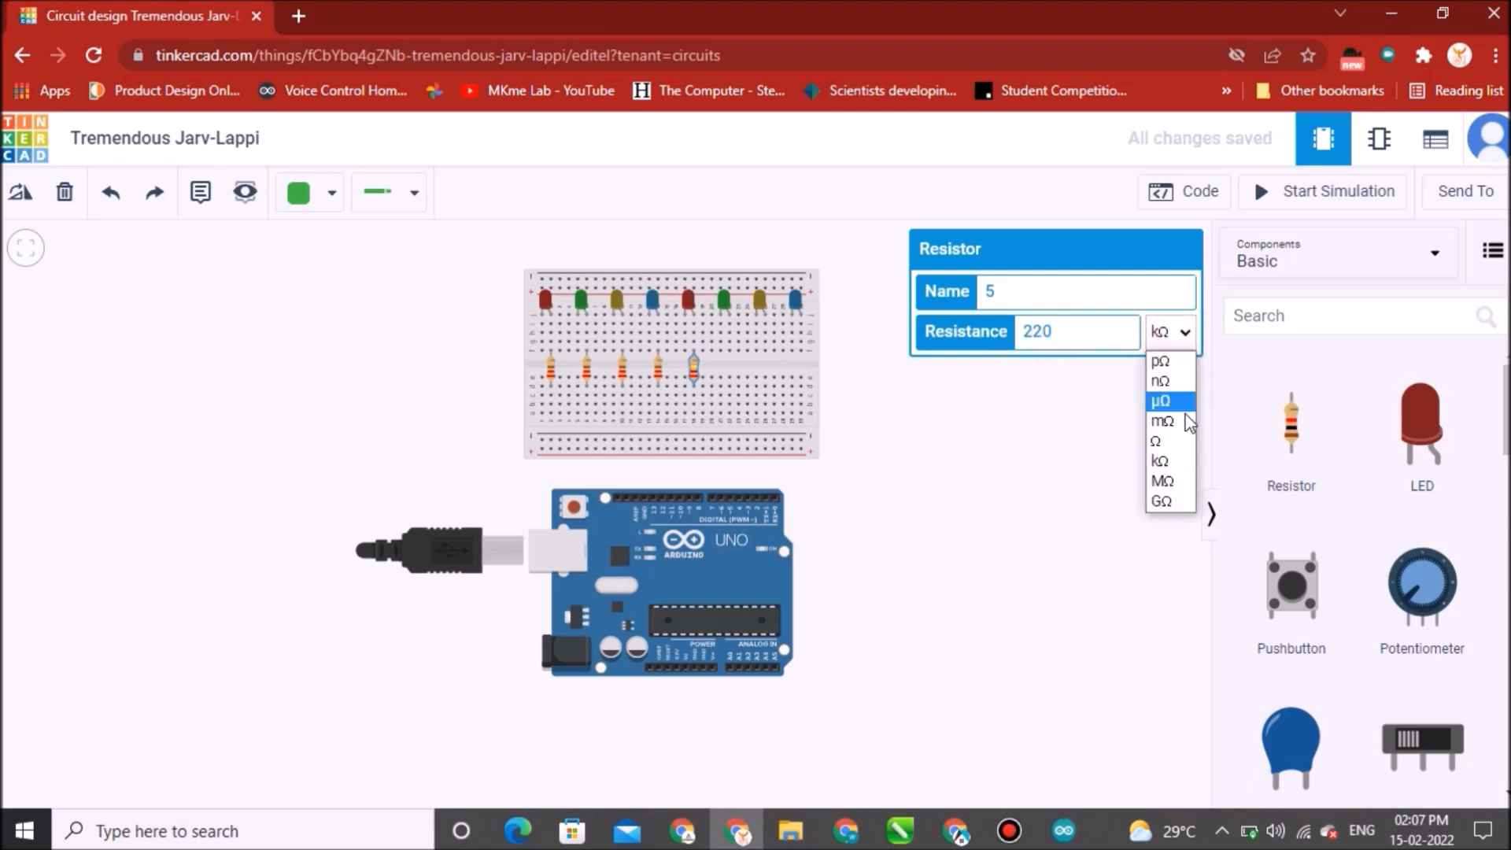
left_click(1173, 439)
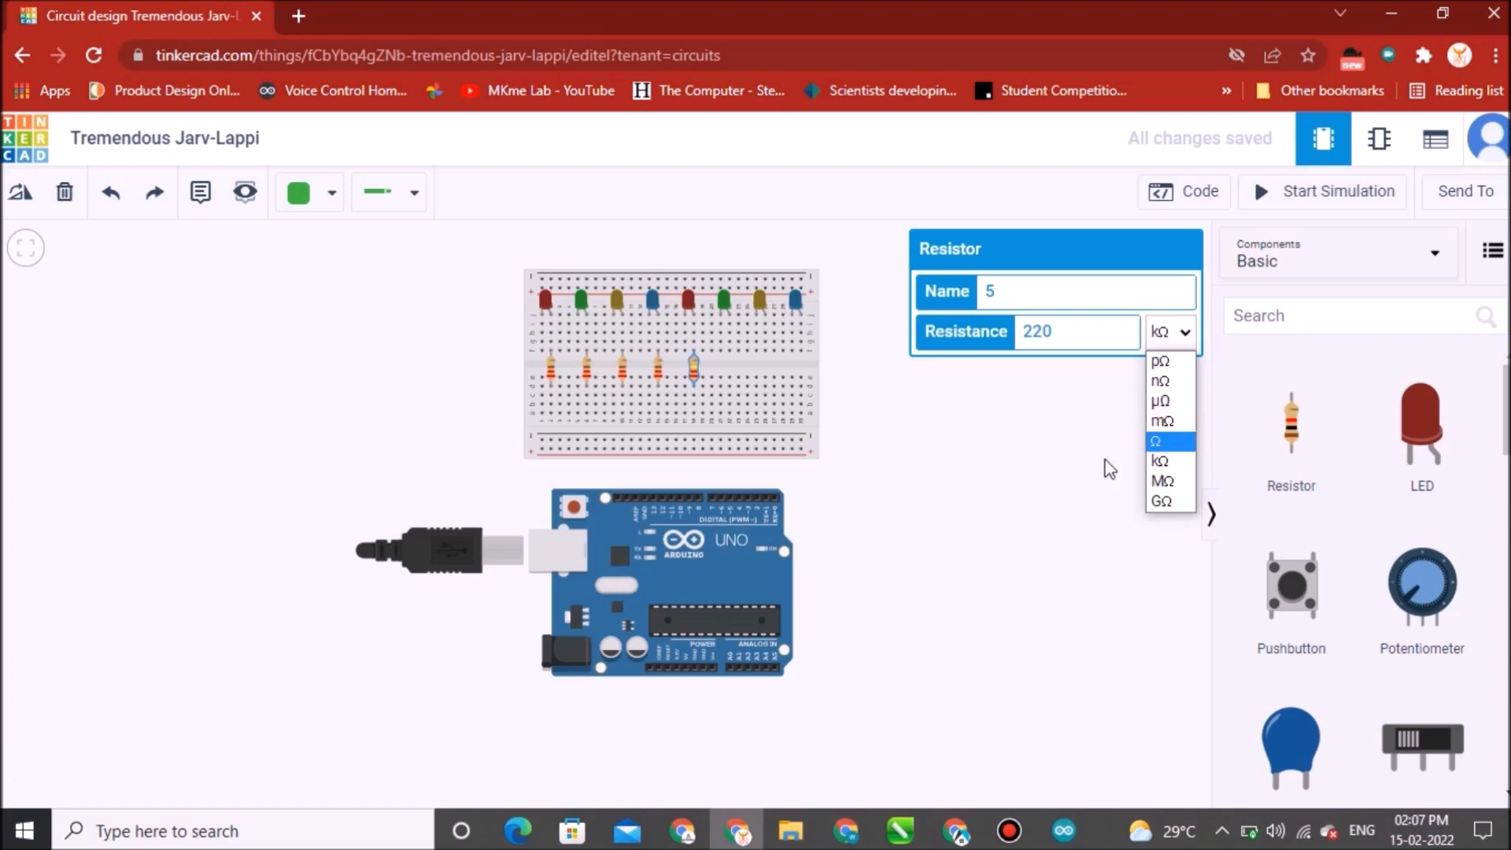
left_click(1170, 442)
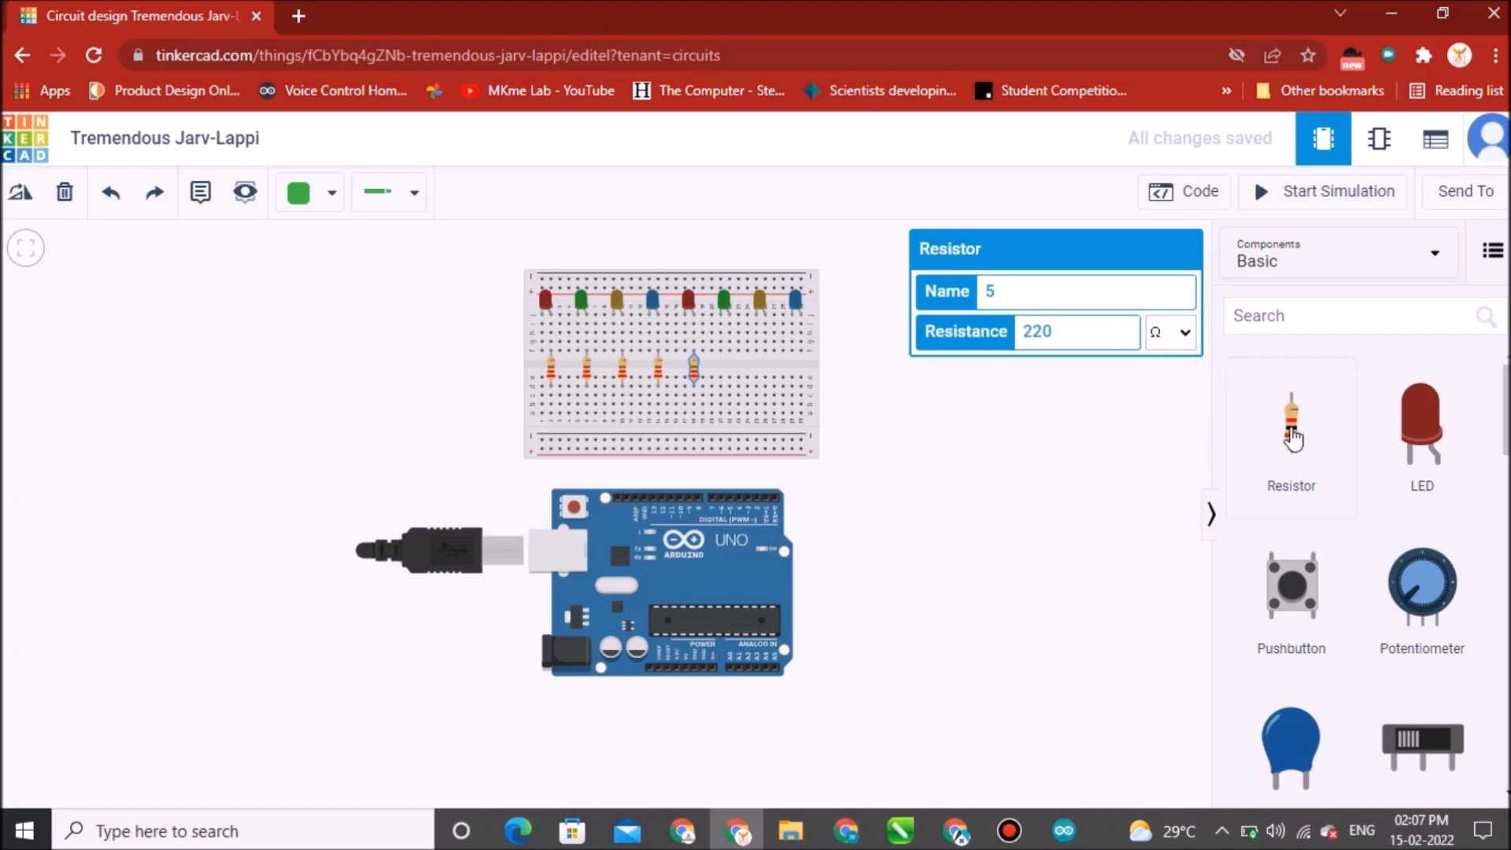
Add a sixth resistor below the sixth LED and set its resistance to 220 Ω.
left_click(828, 396)
left_click(733, 371)
left_click(731, 367)
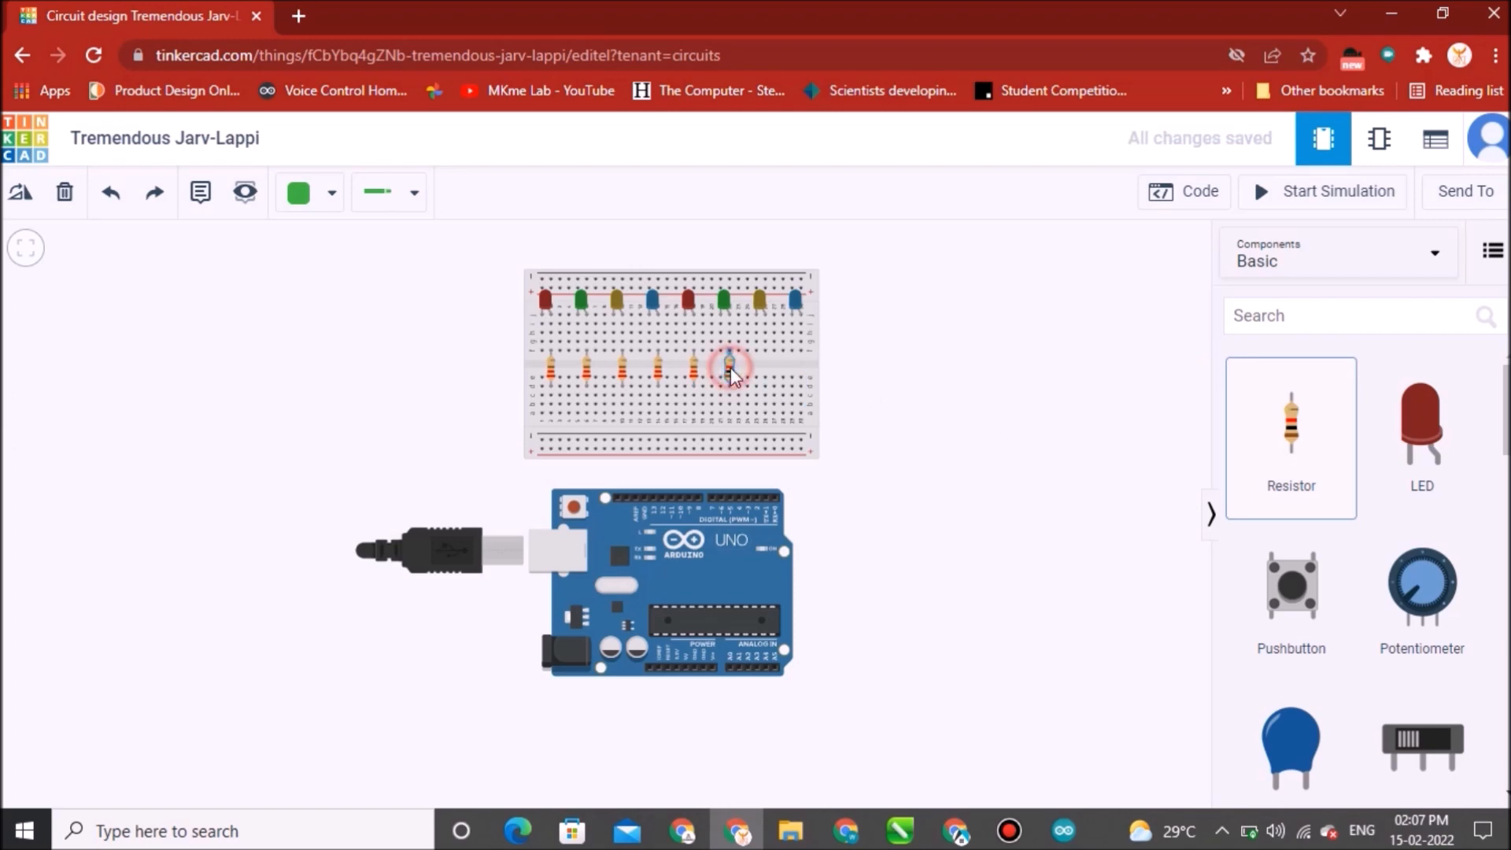
double_click(1031, 331)
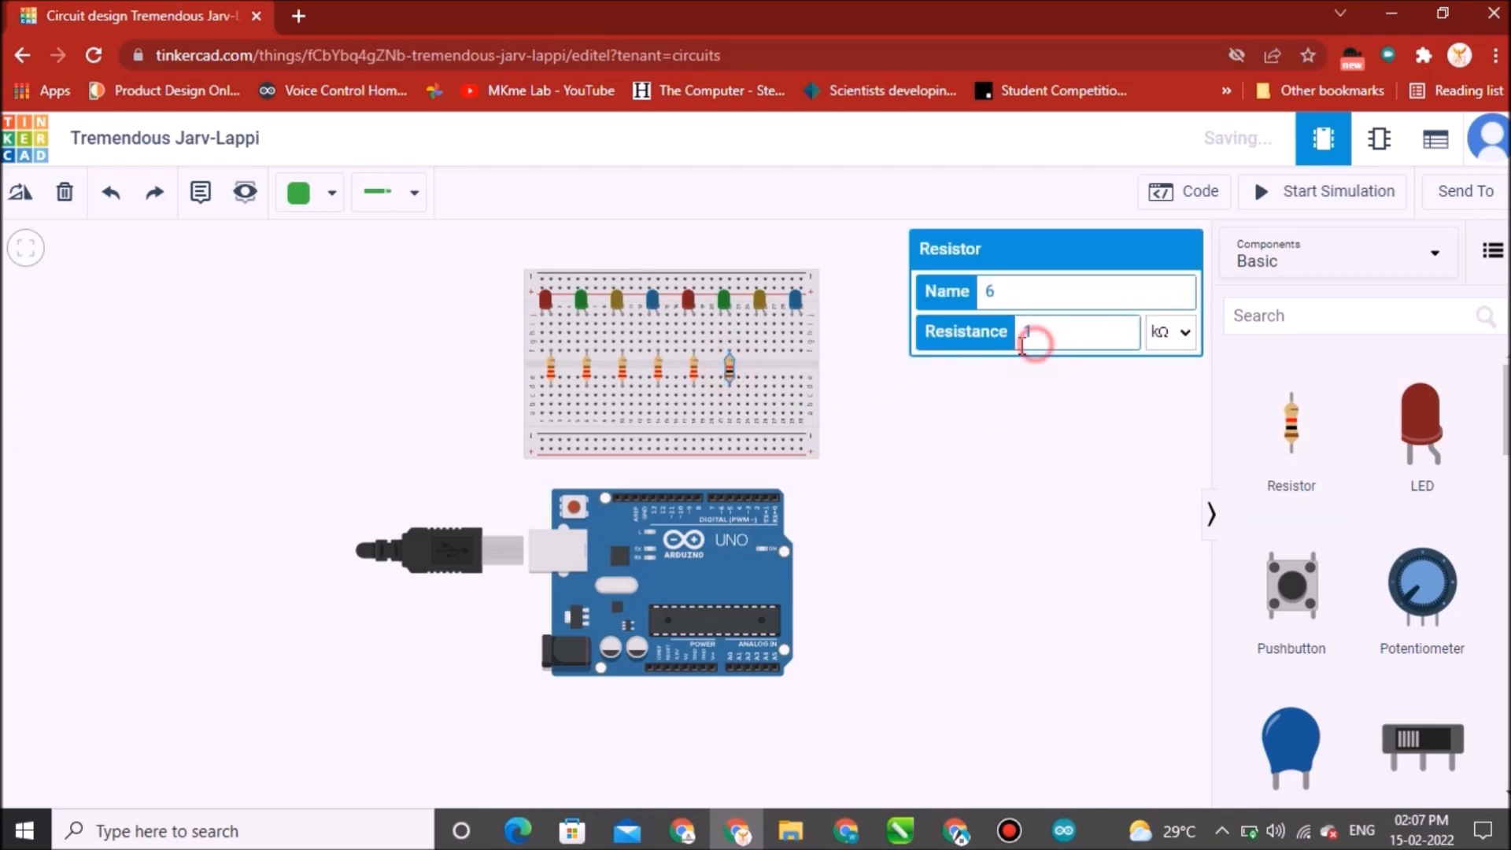
type("220")
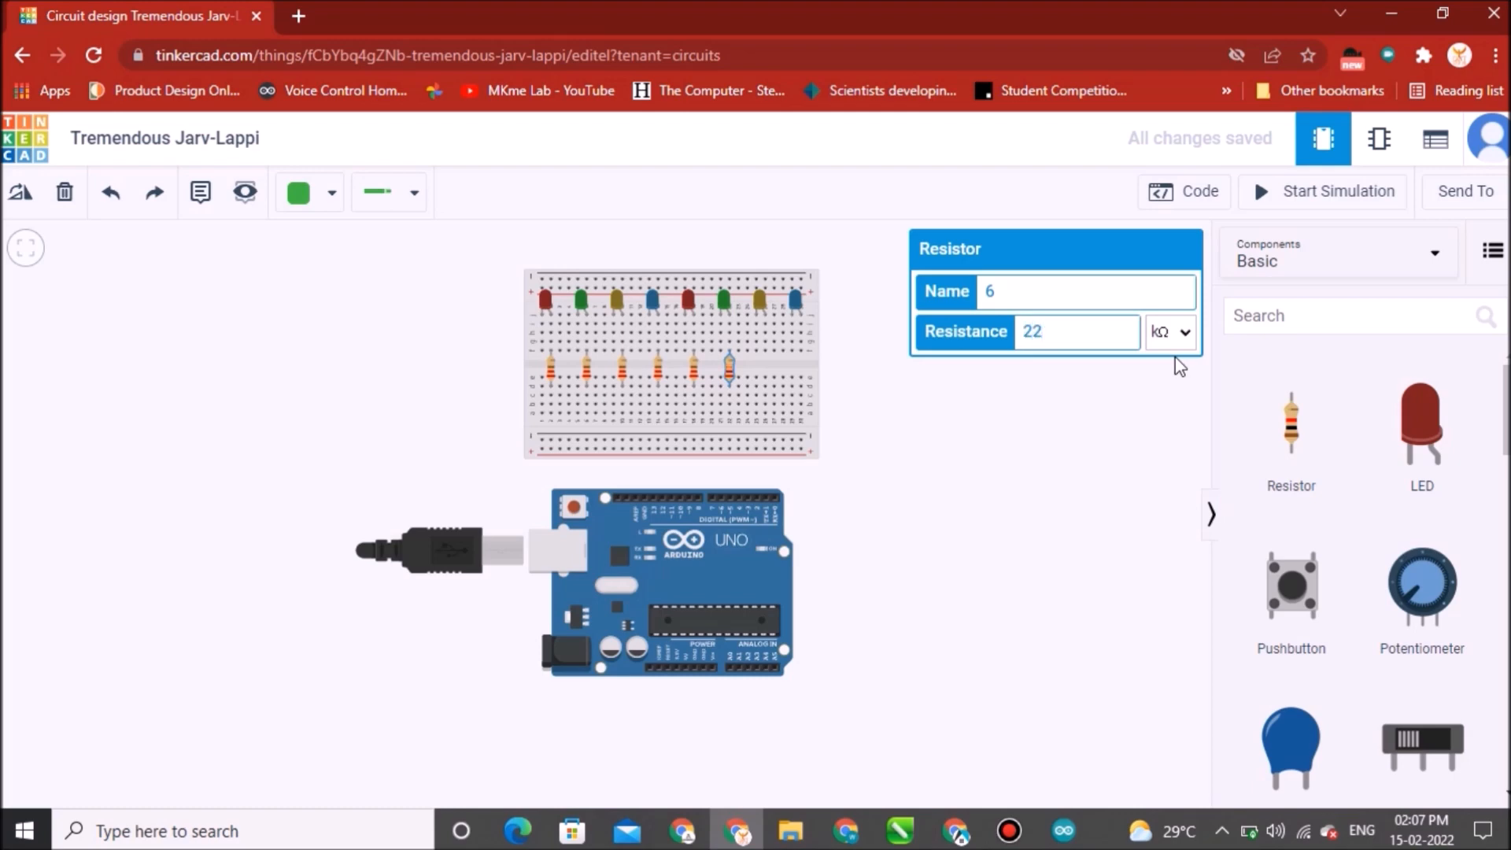
left_click(1190, 335)
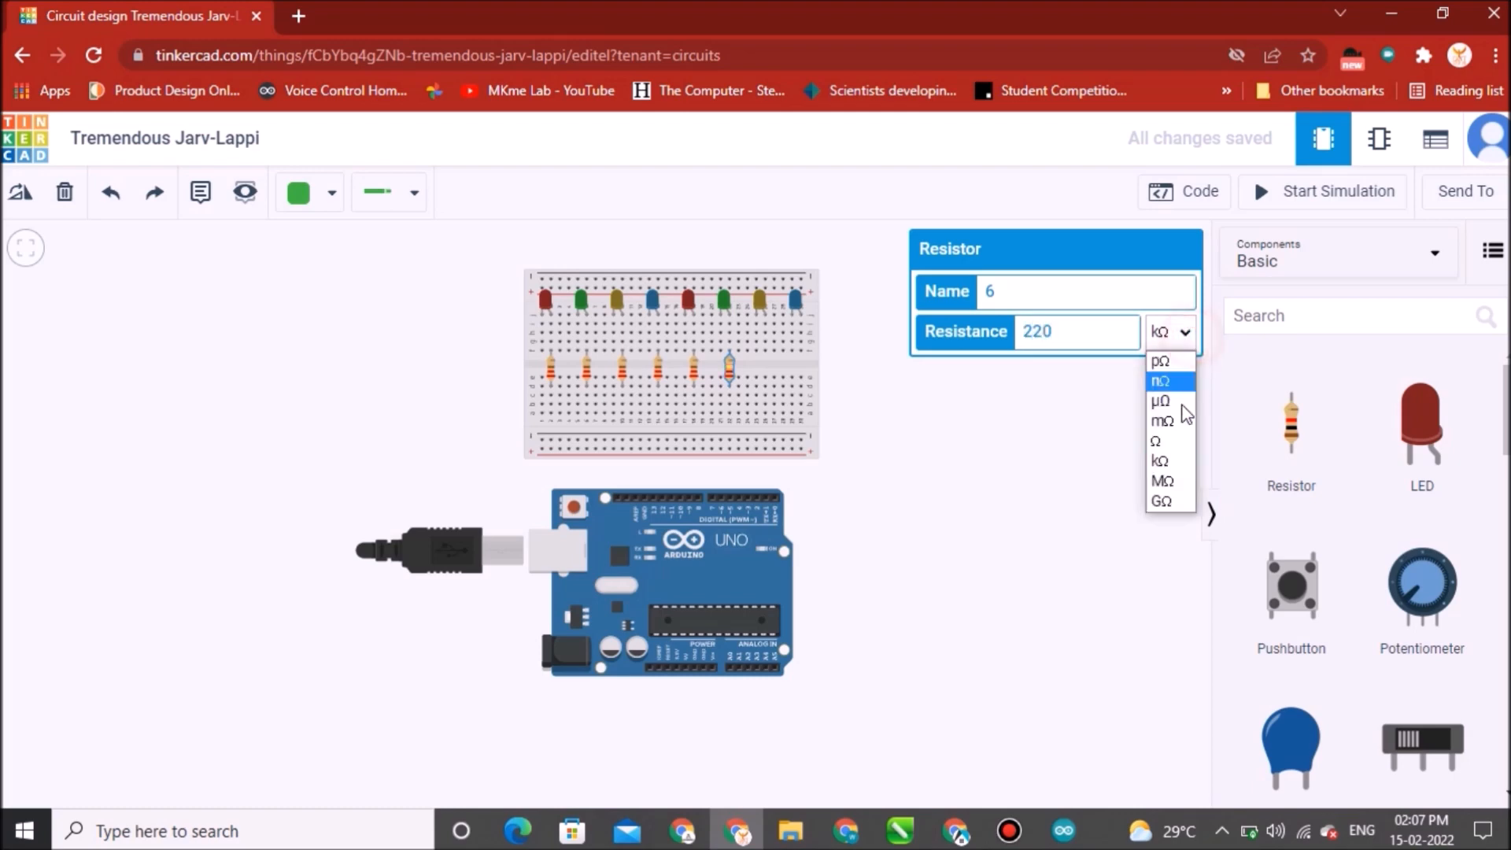
left_click(1169, 437)
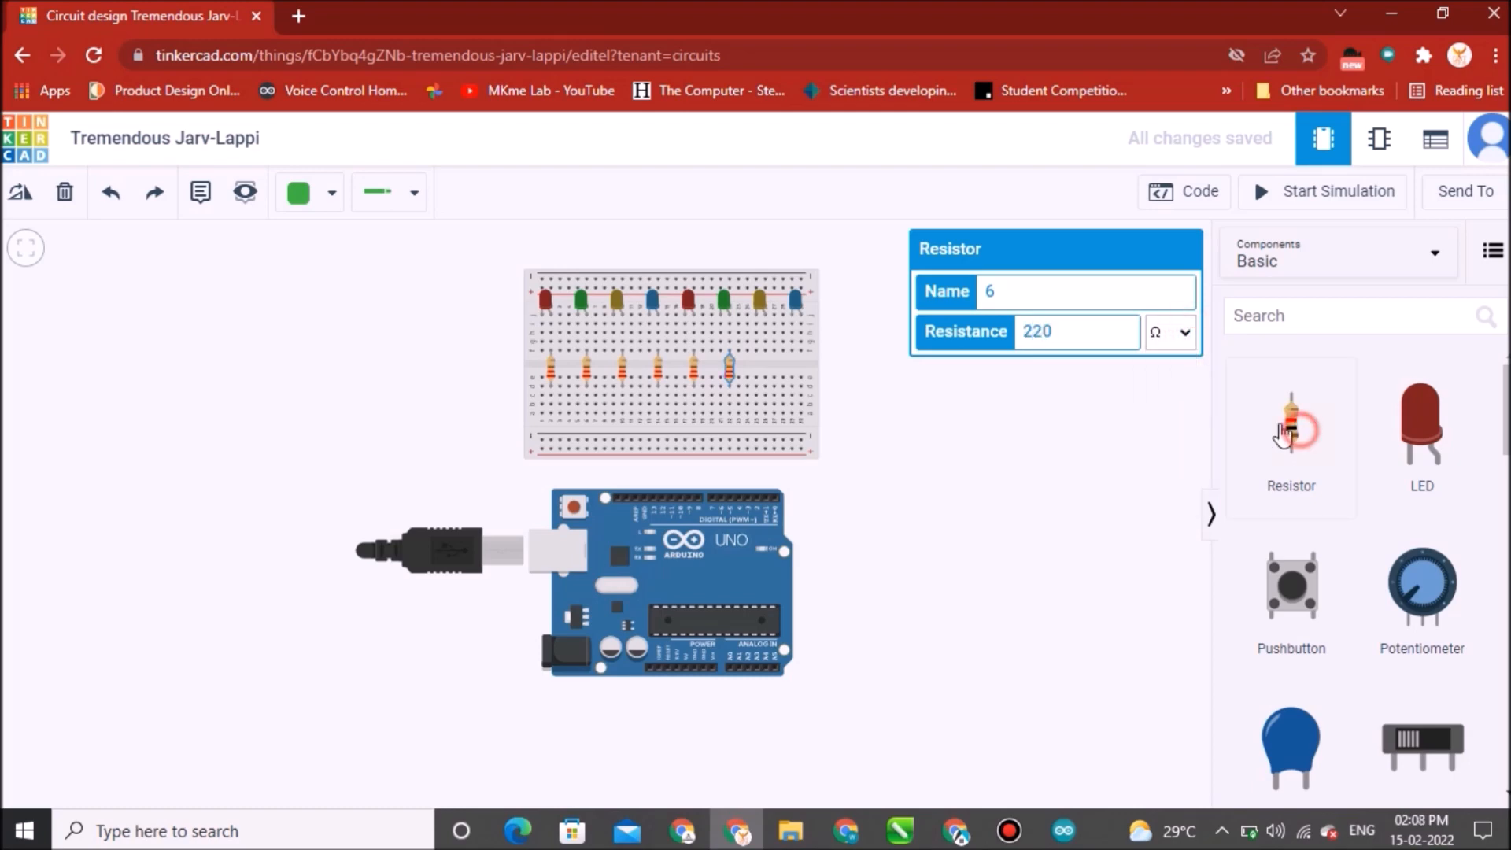
Add a seventh resistor below the seventh LED and set its resistance to 220 Ω.
left_click(764, 370)
left_click_drag(763, 355, 764, 367)
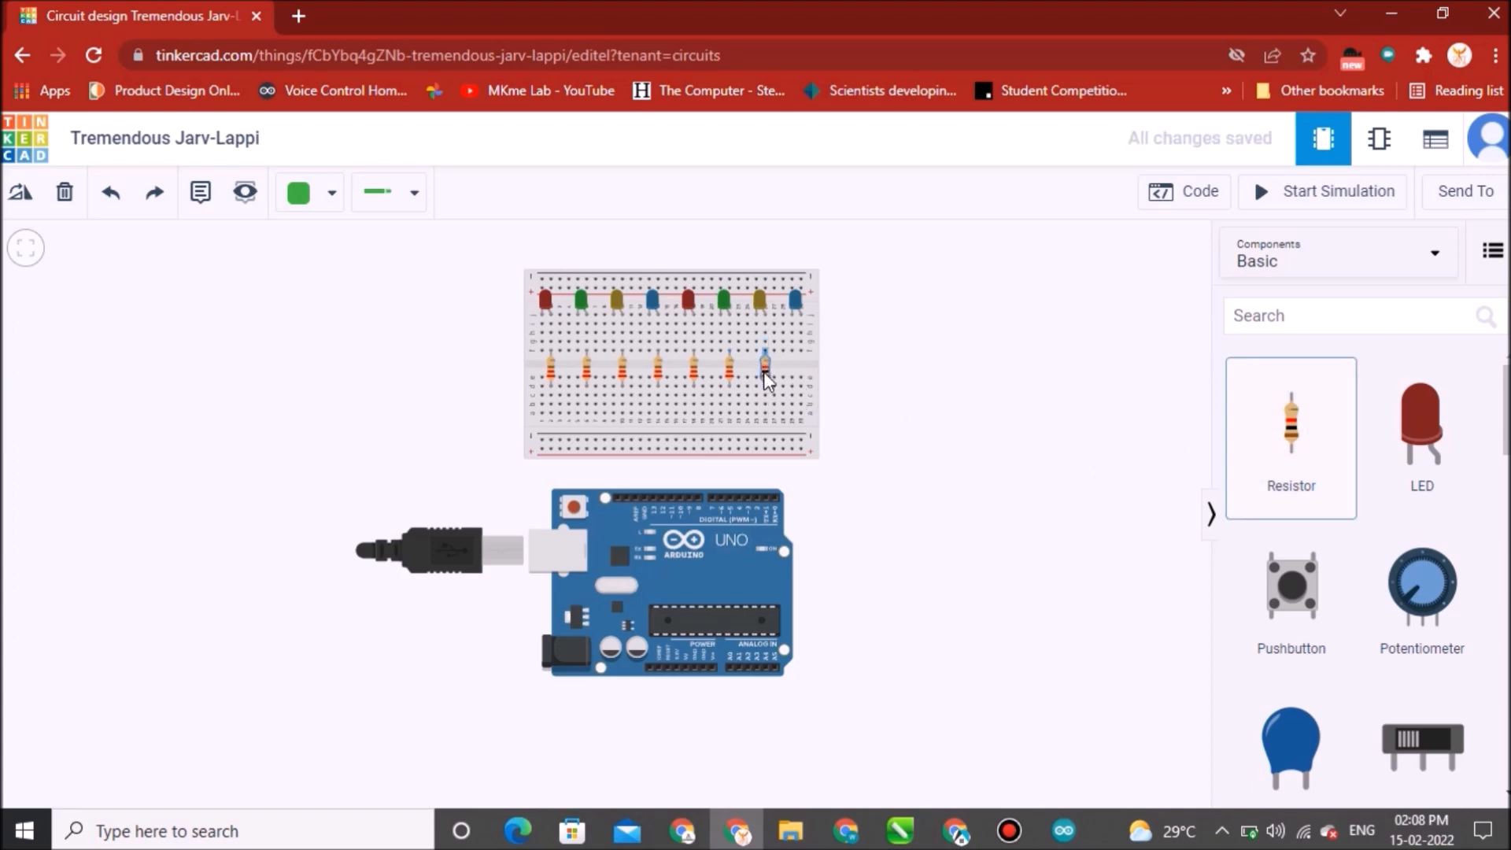
left_click_drag(1080, 337, 988, 351)
type("220")
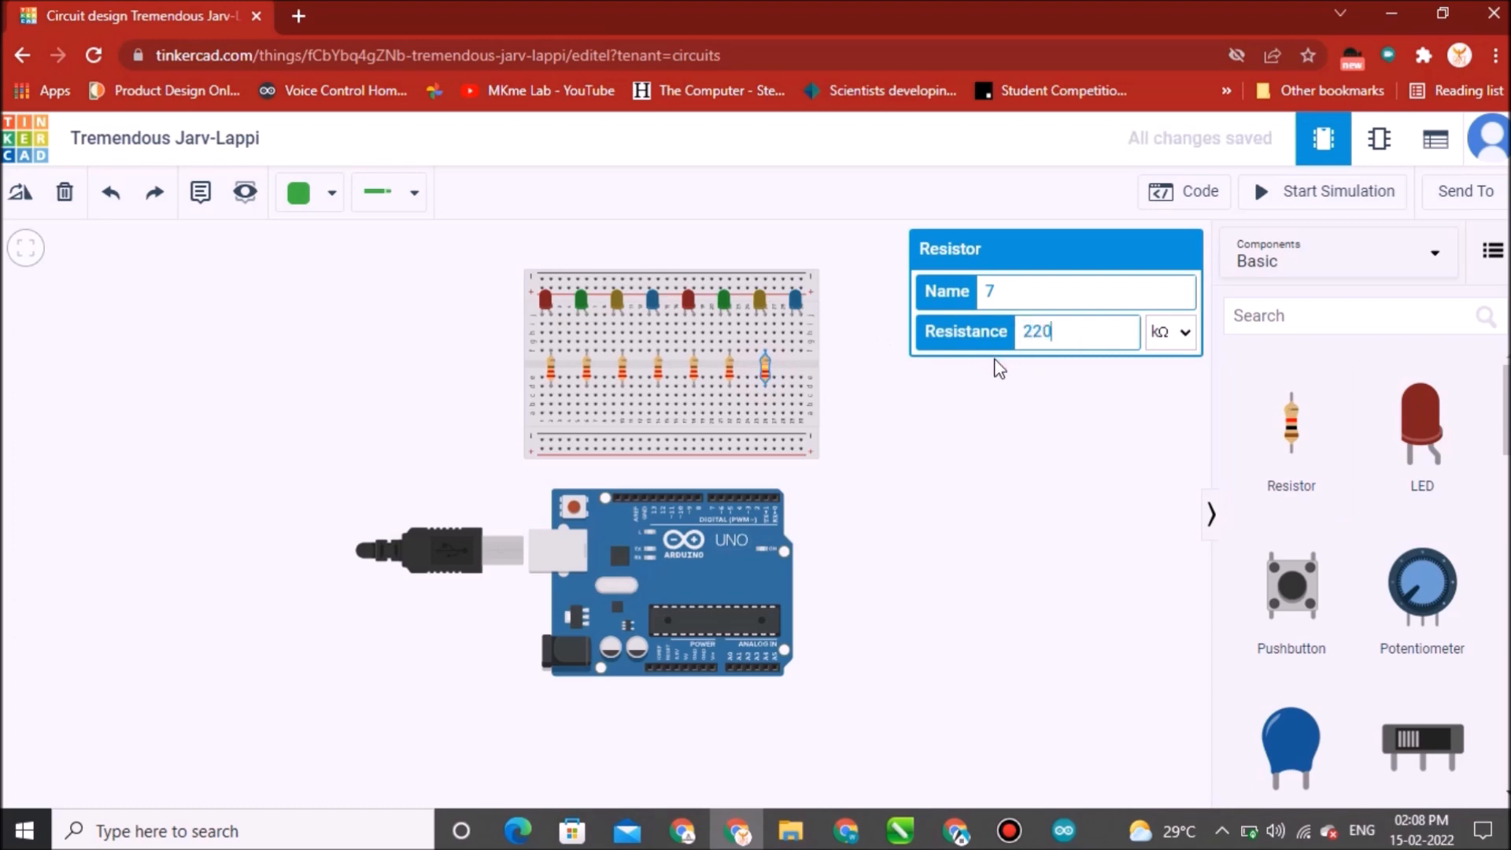
left_click(1180, 334)
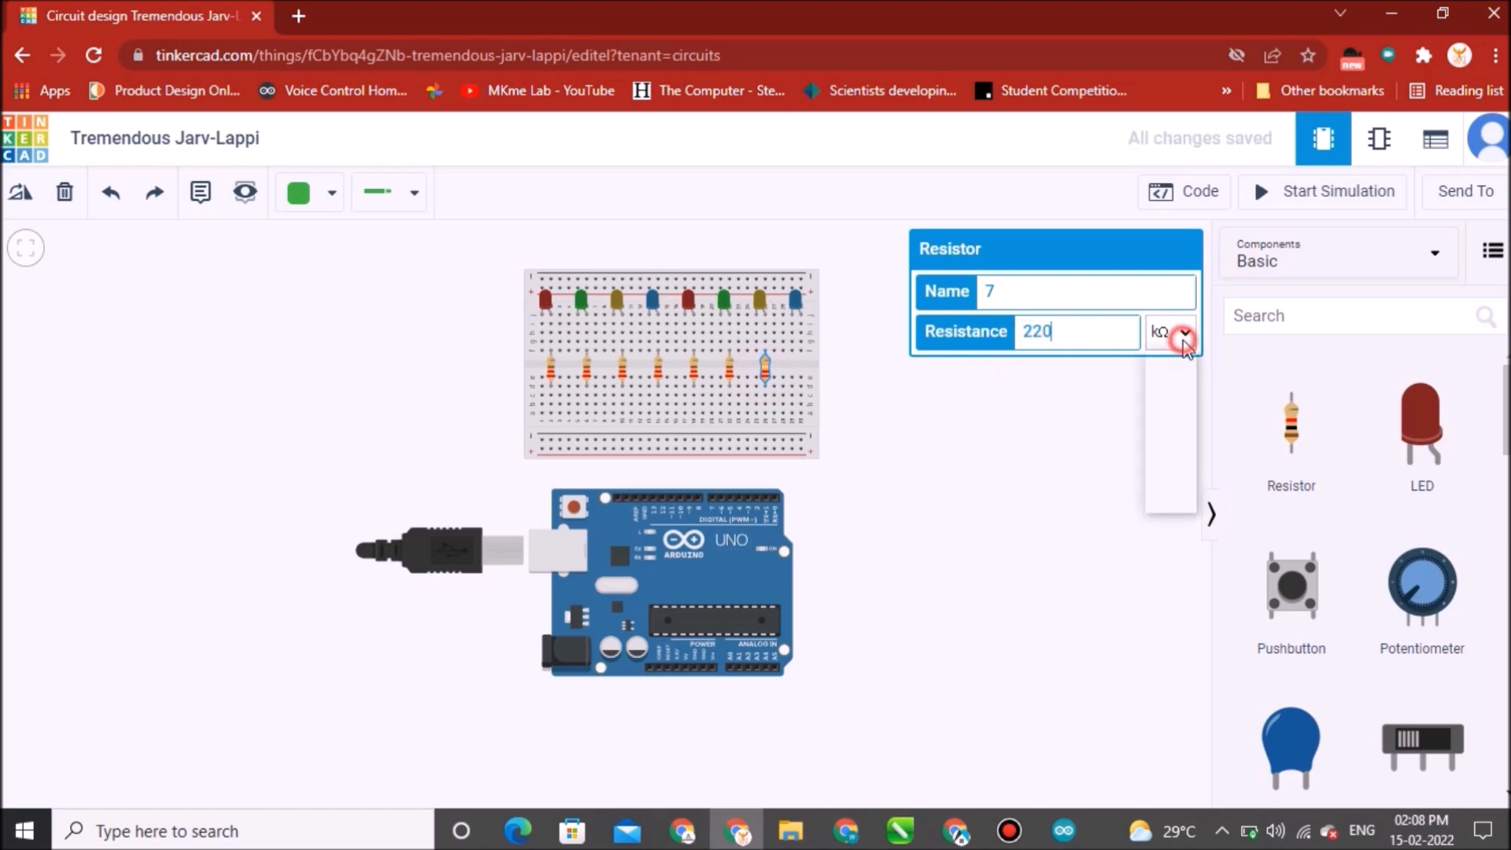
left_click(1173, 442)
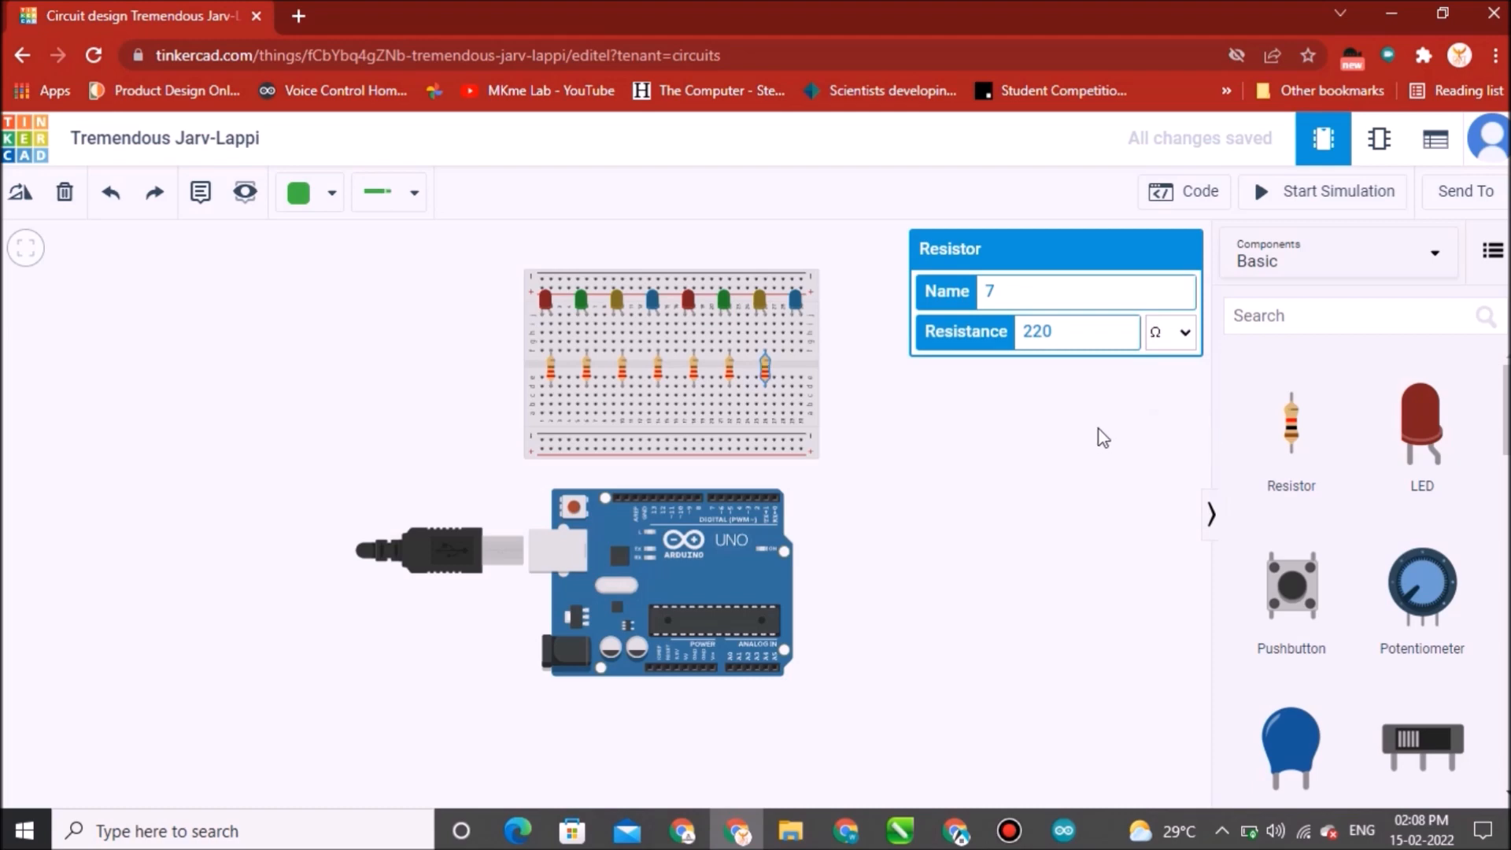
Add an eighth resistor below the last LED and set its resistance to 220 Ω.
left_click(1291, 425)
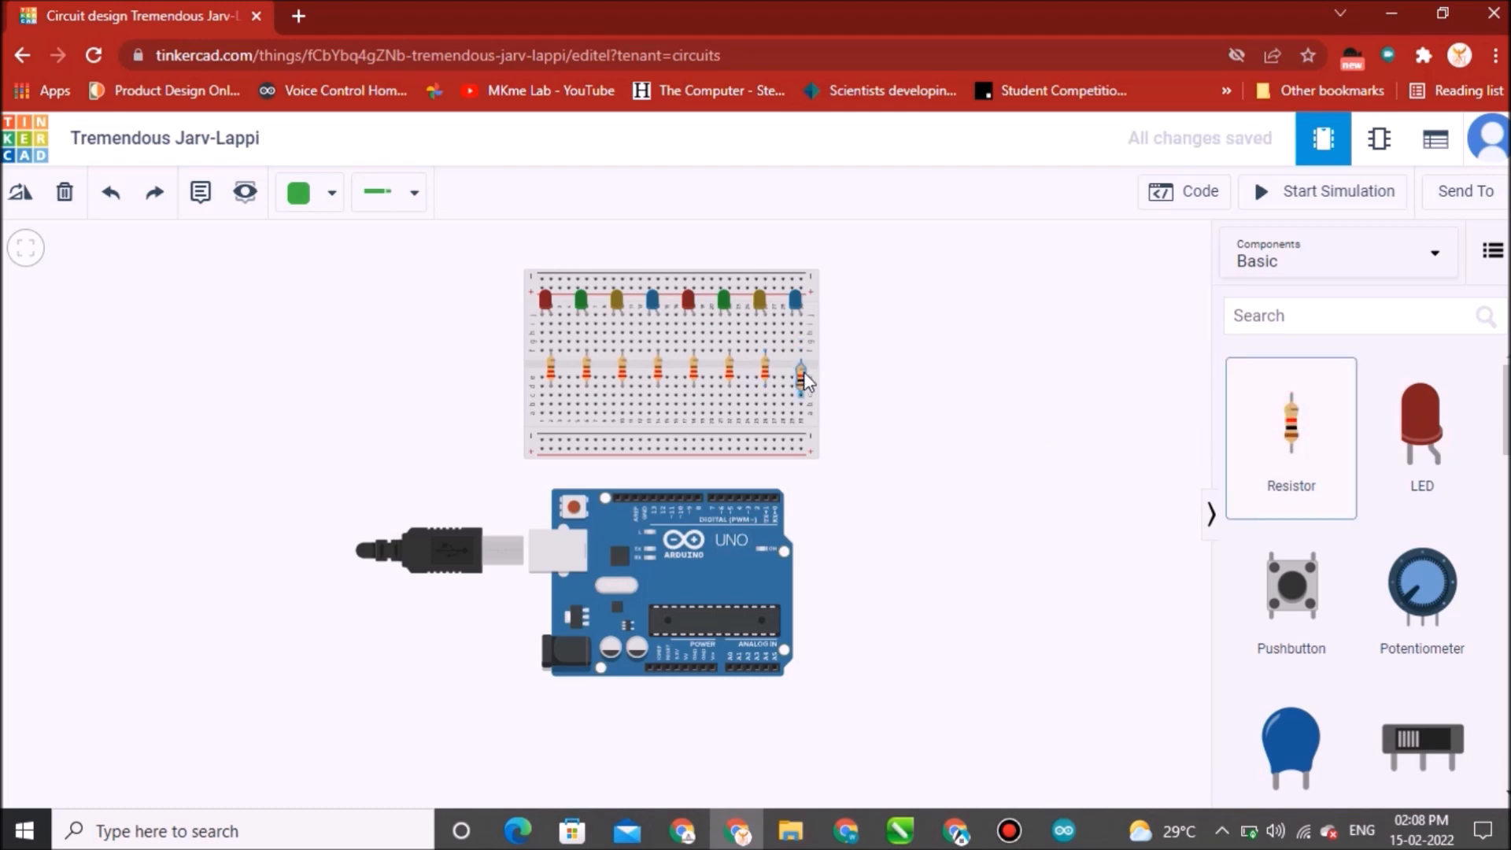
left_click(804, 367)
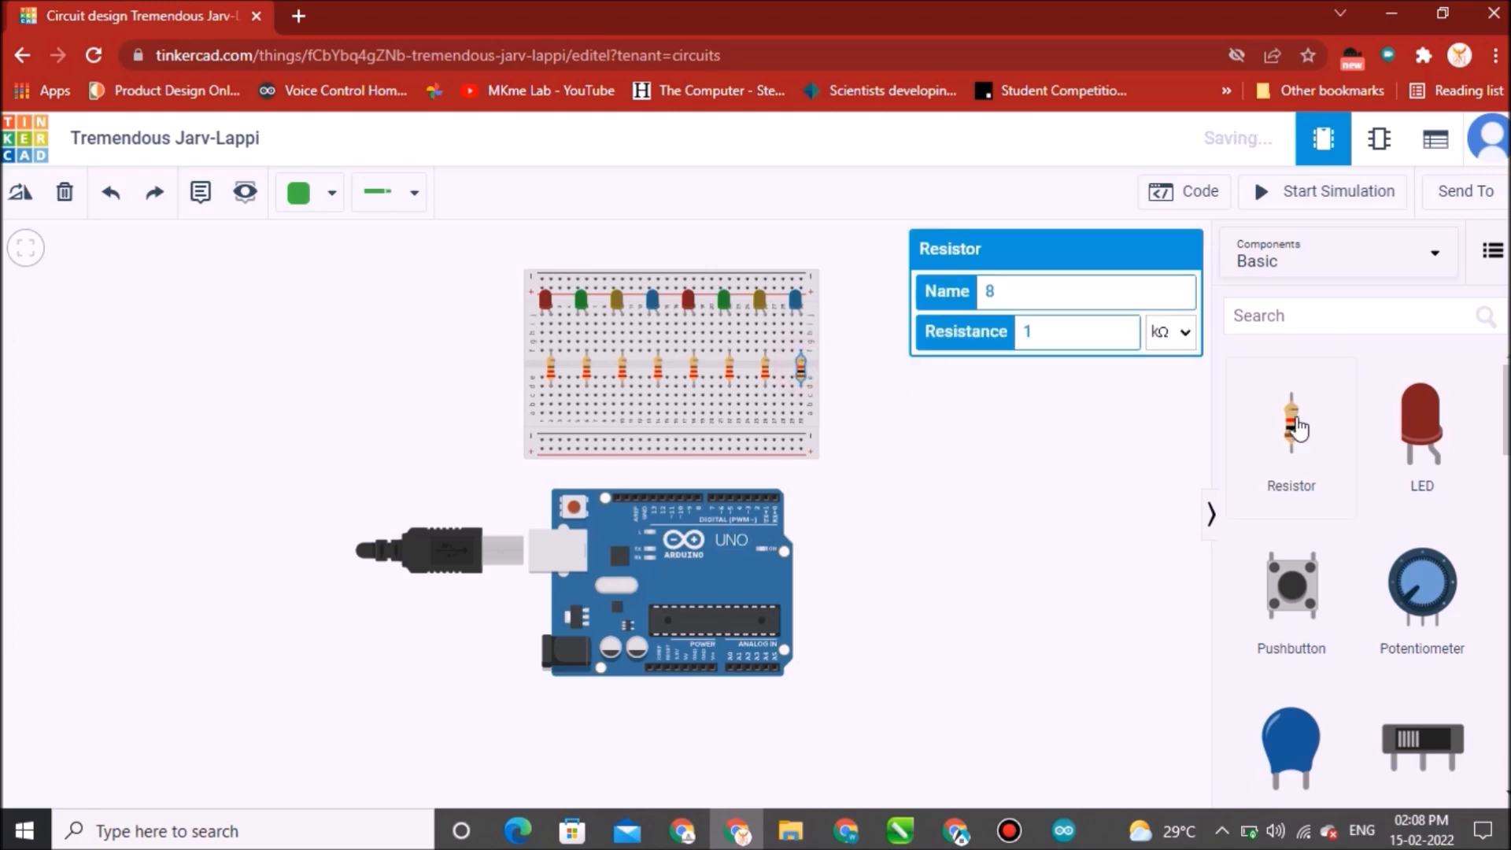
double_click(1043, 327)
type("220")
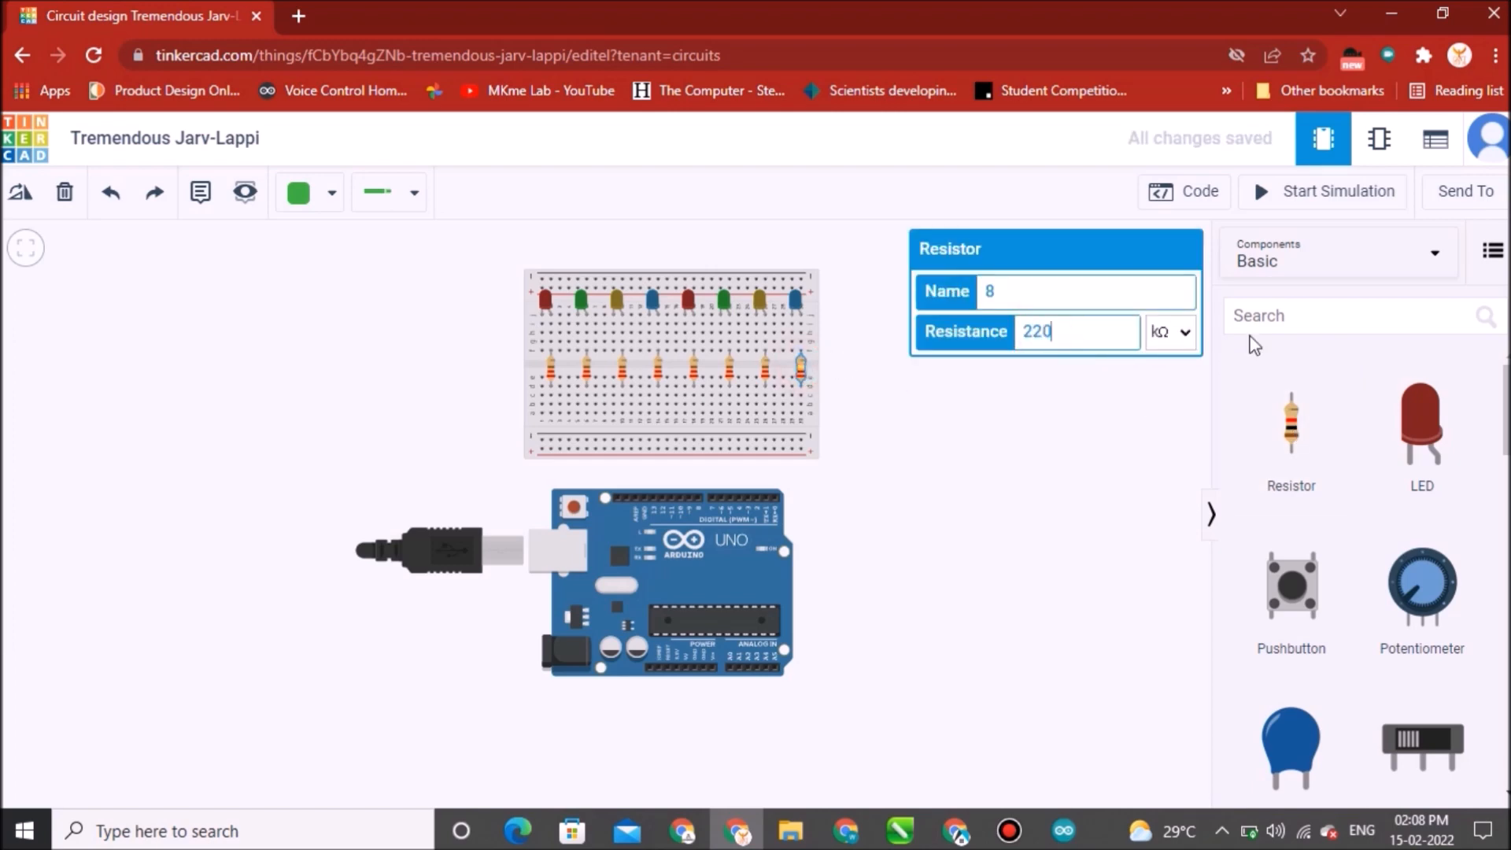
left_click(1185, 332)
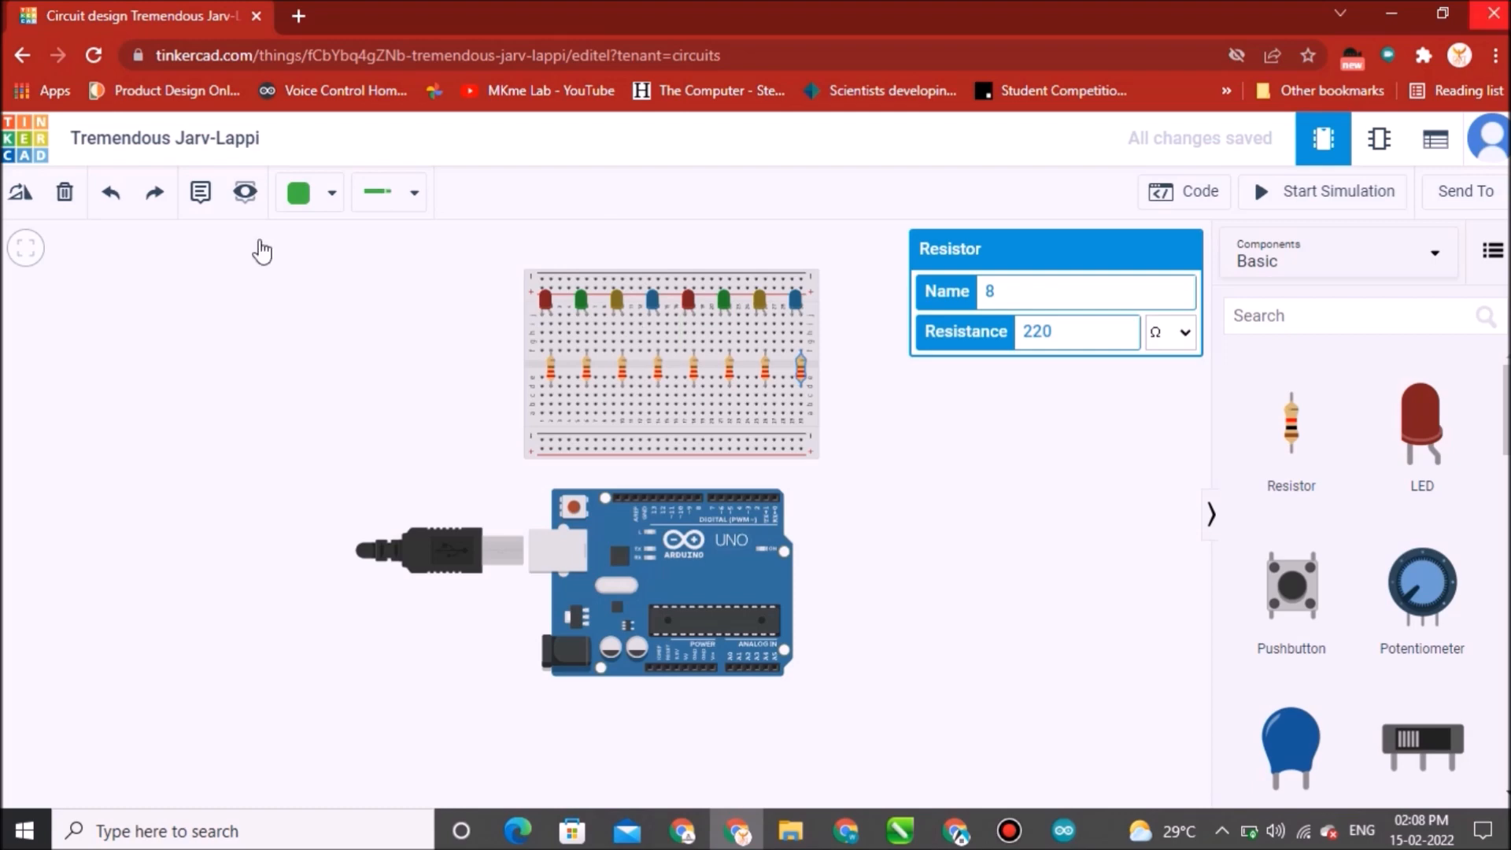
Set the wire color to Red.
left_click(328, 203)
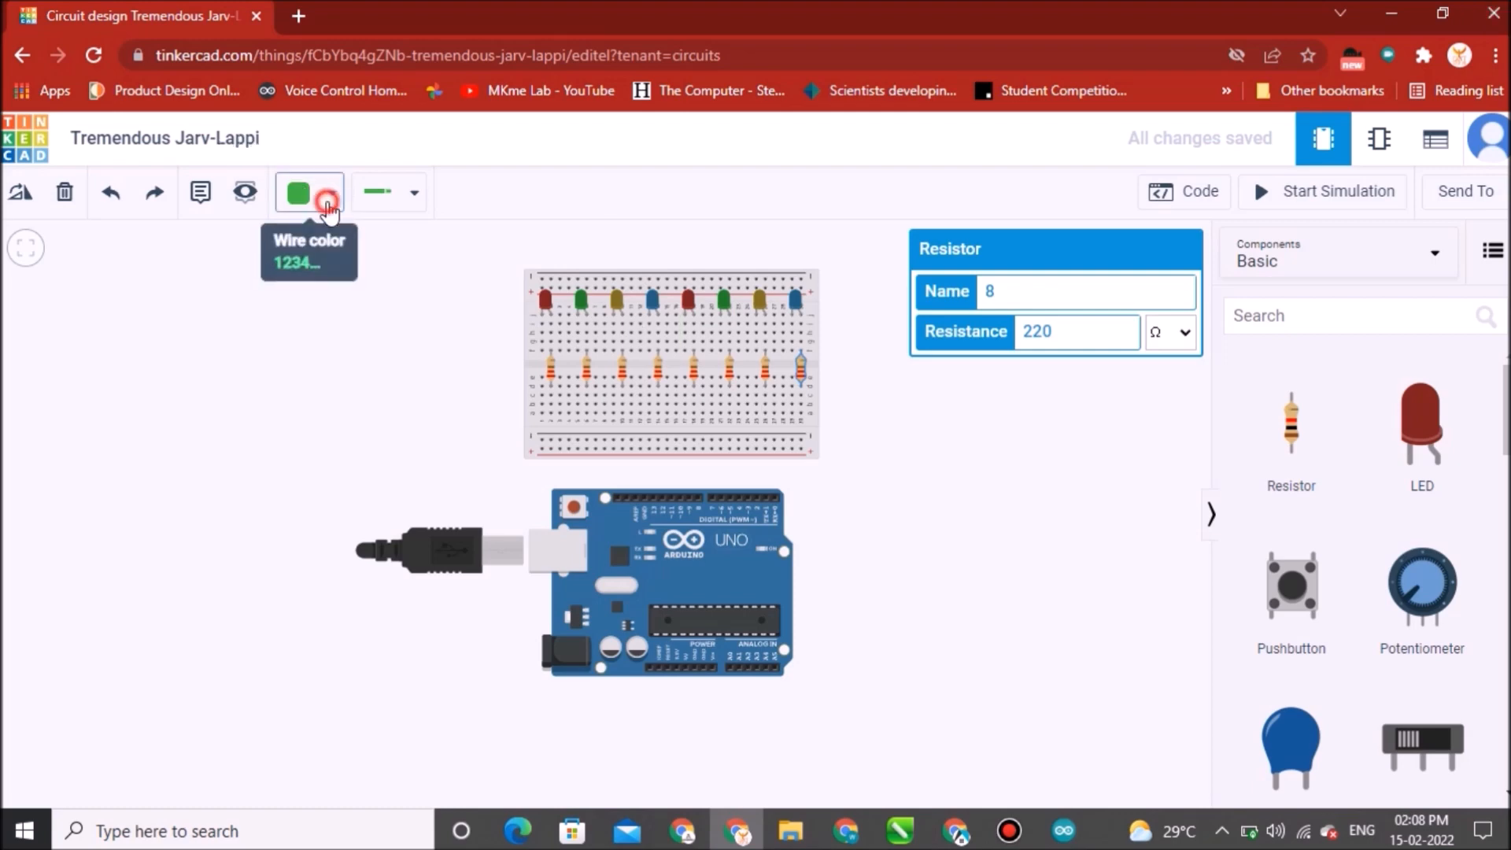
left_click(331, 197)
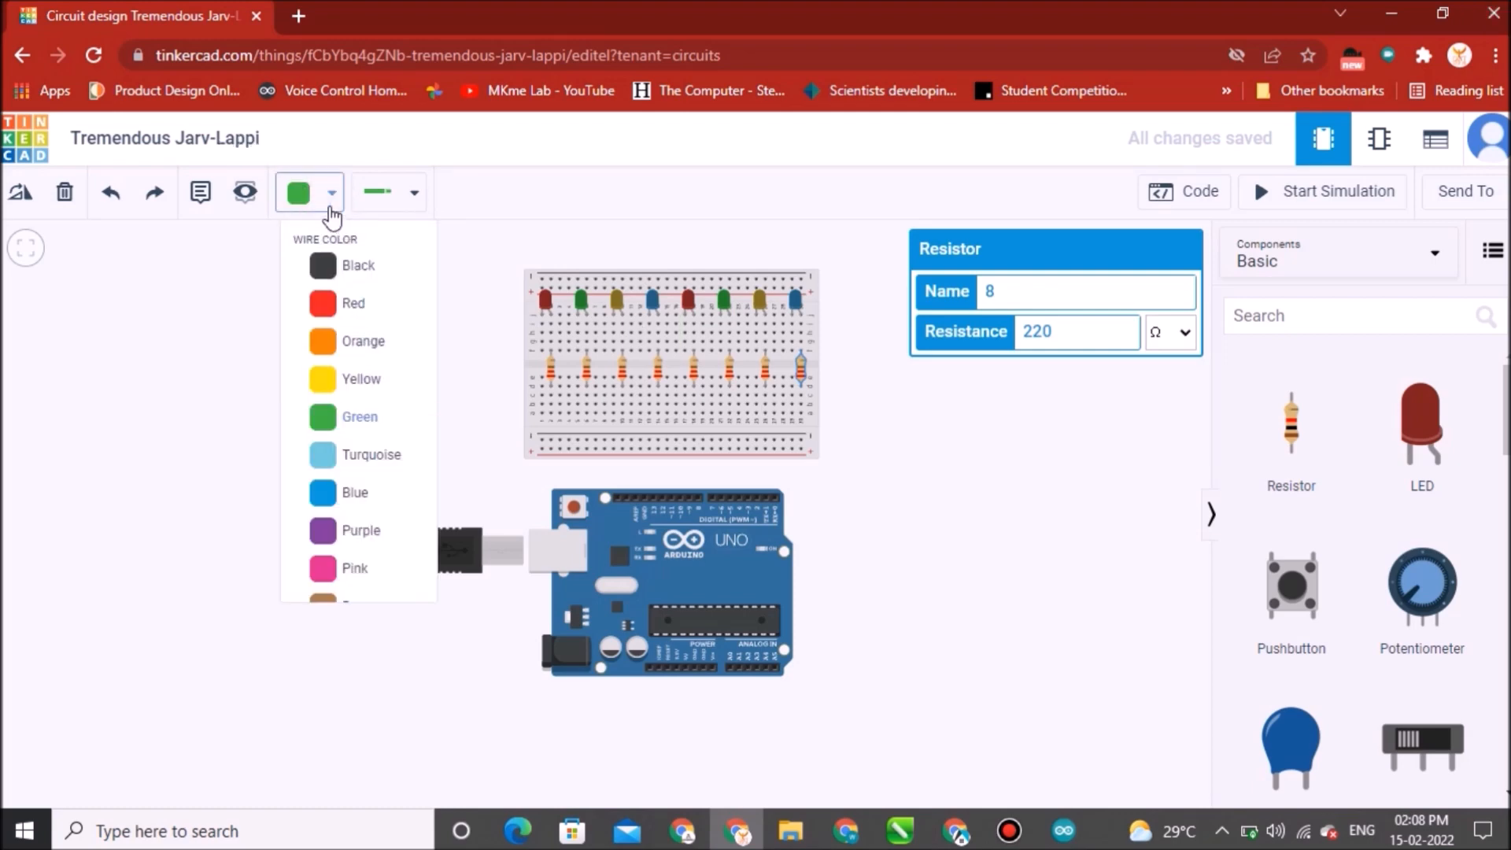
left_click(348, 309)
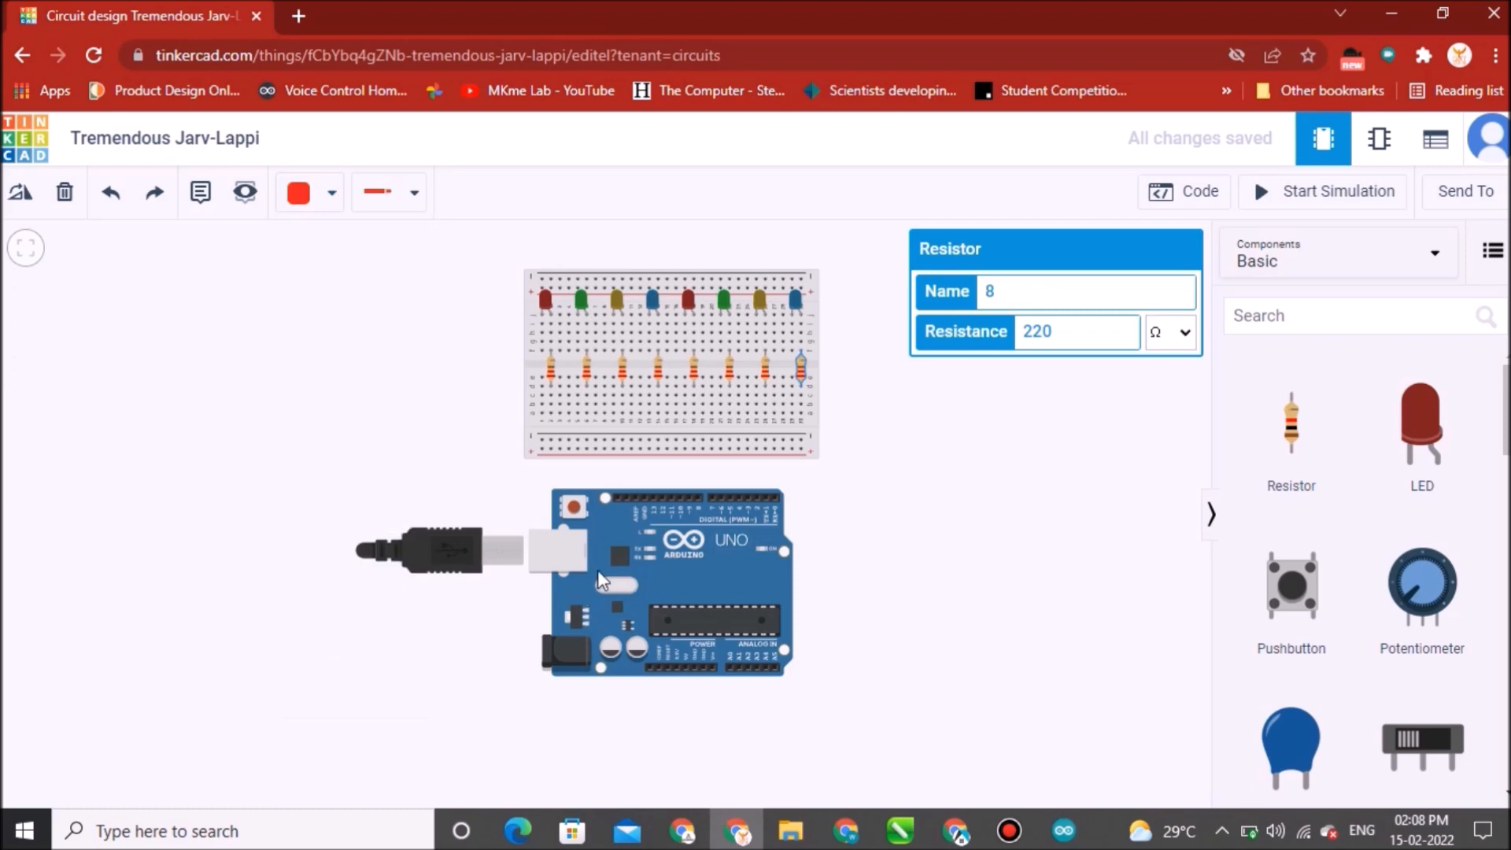
Wire the lower ends of the first four resistors to the Arduino's digital pins, the fourth going to D4.
left_click(551, 414)
left_click(551, 413)
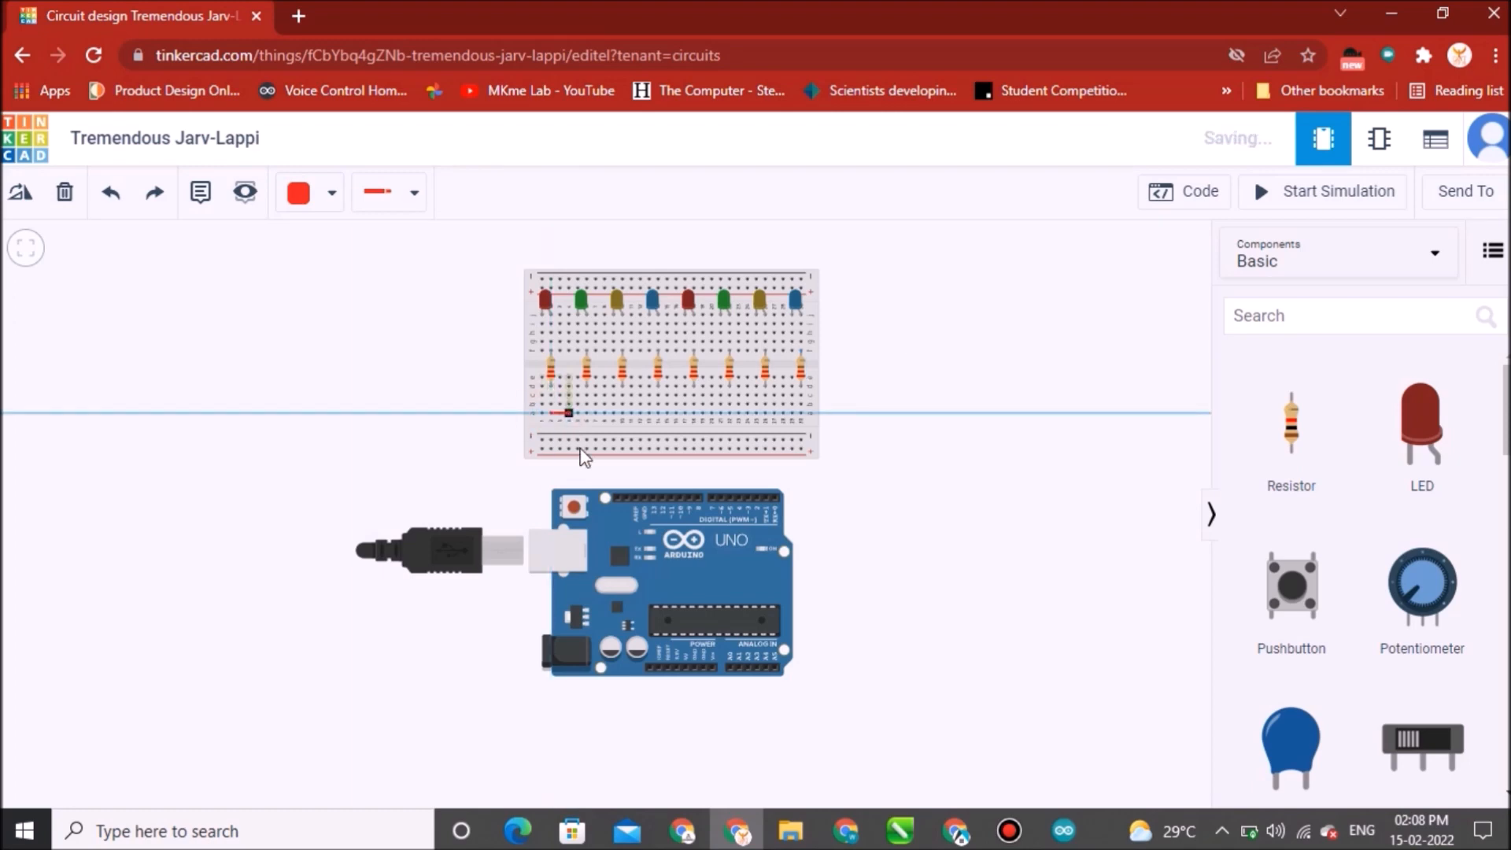
left_click(713, 500)
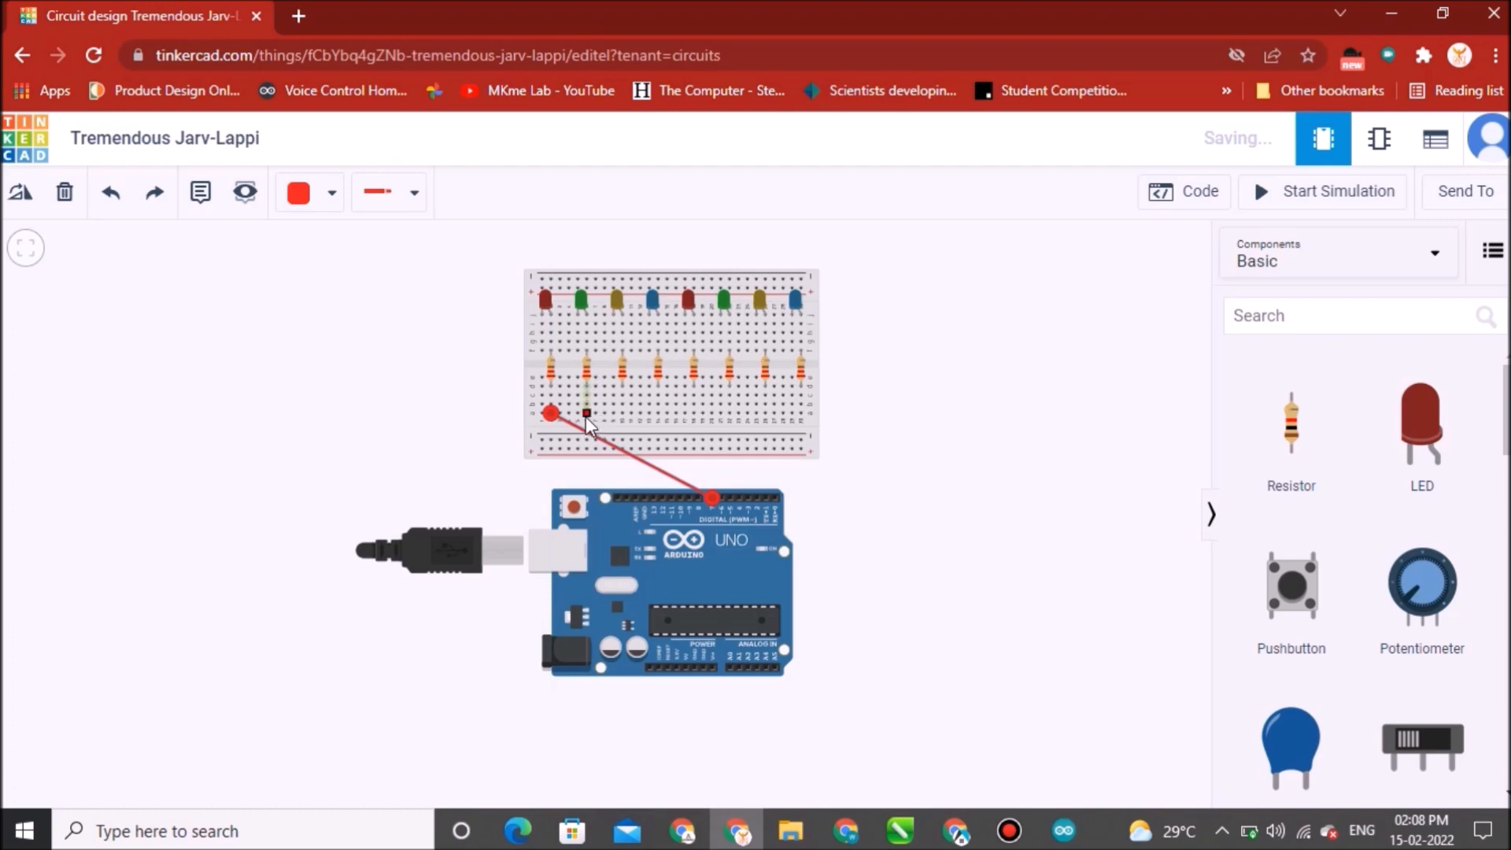
left_click(586, 413)
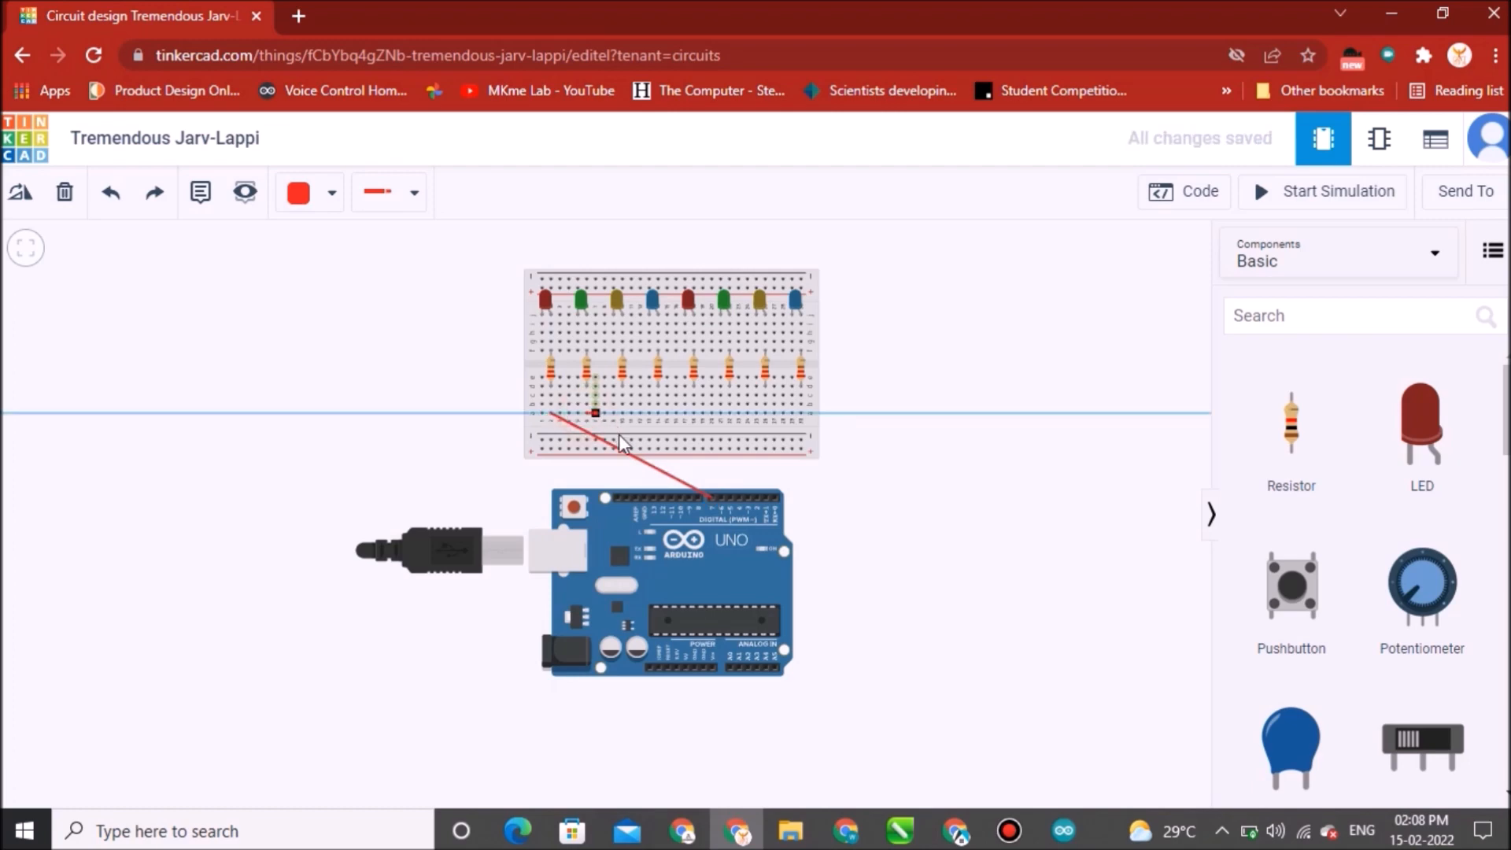
left_click(720, 498)
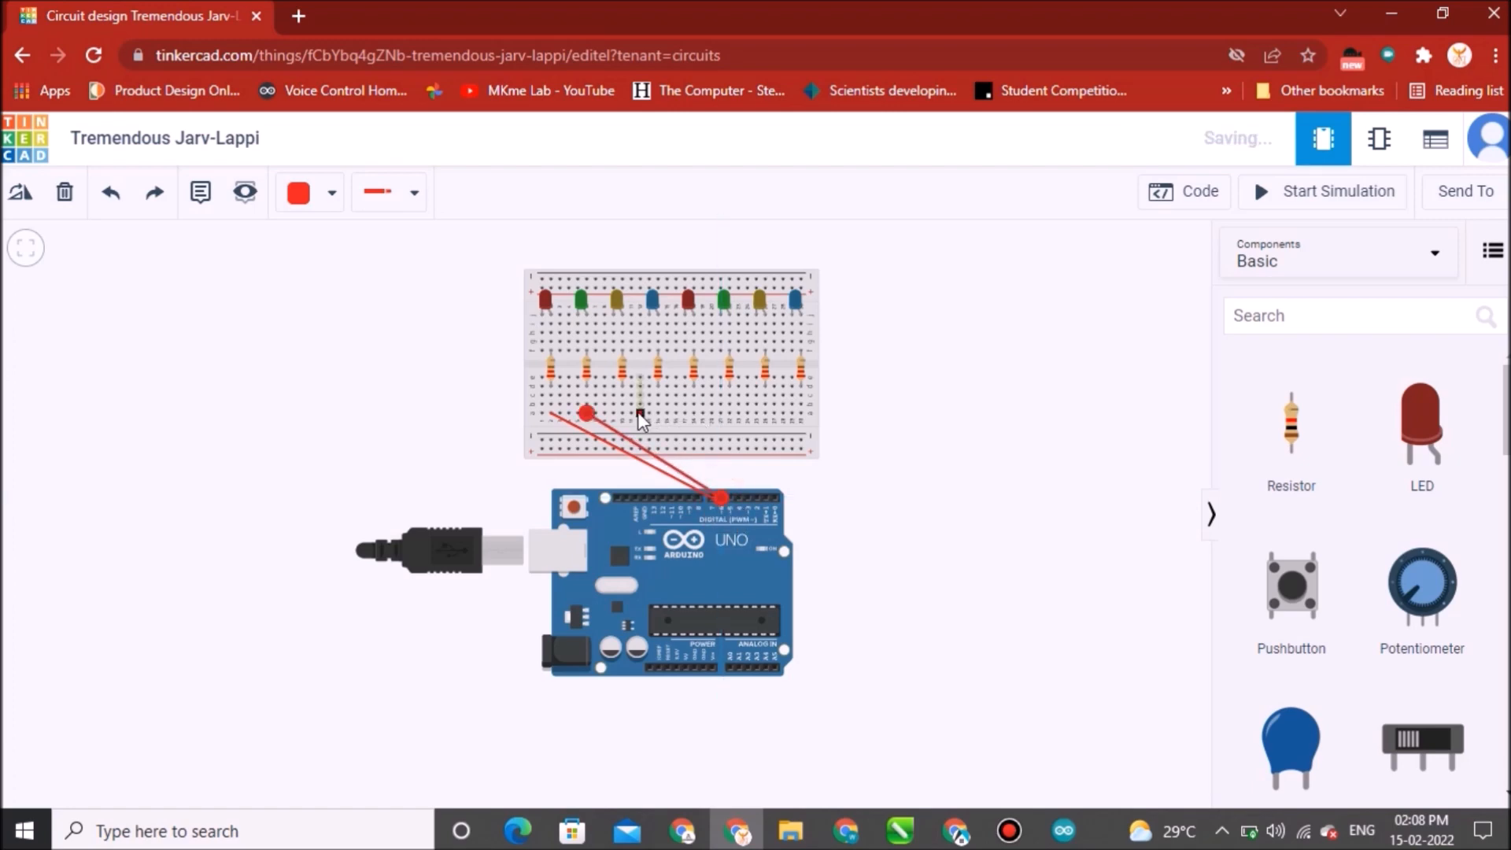
left_click(622, 413)
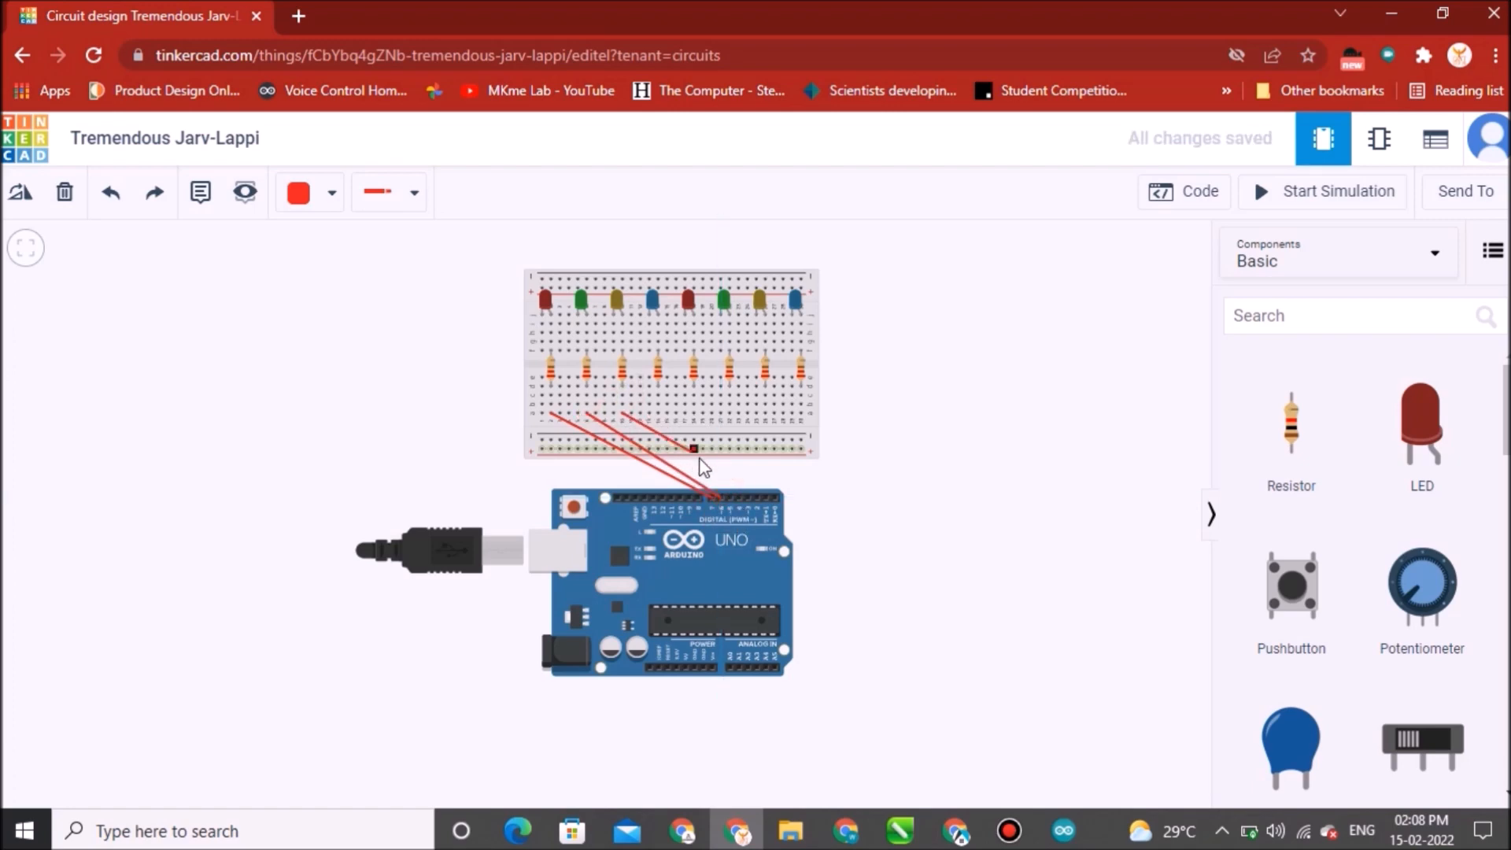
left_click(729, 494)
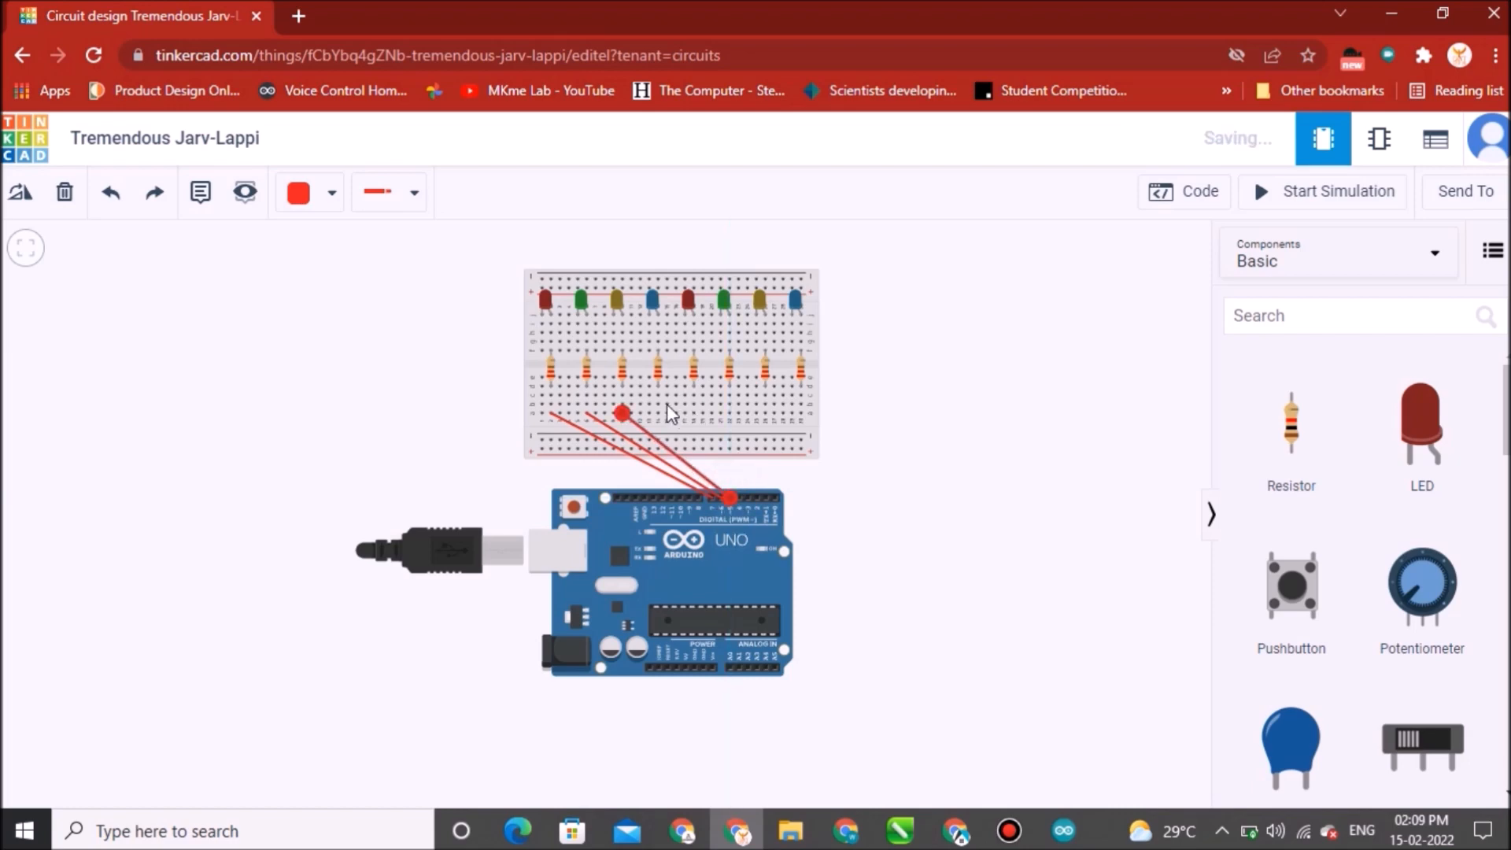
left_click(658, 413)
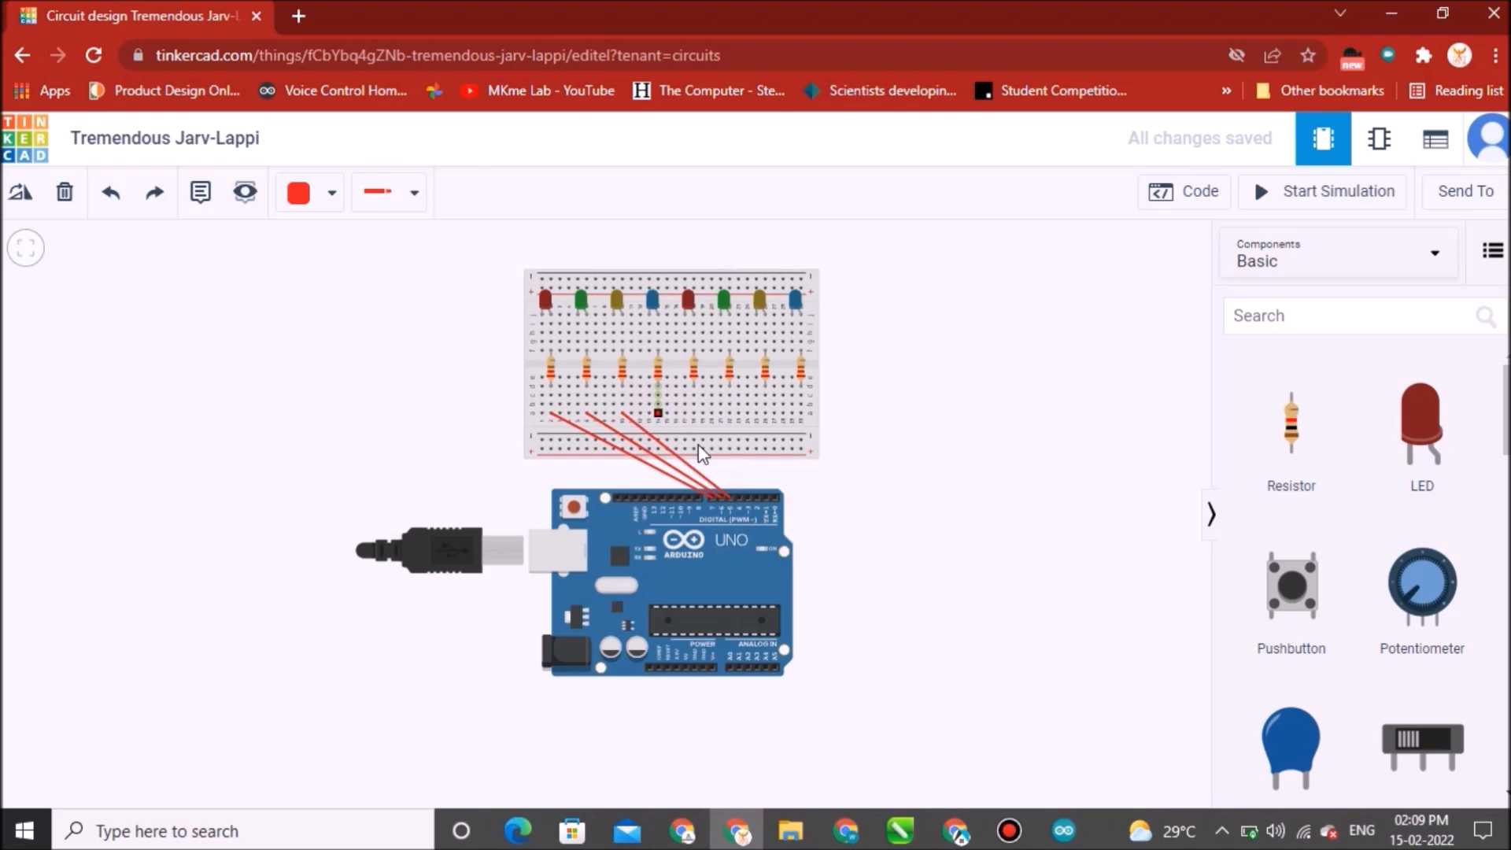
left_click(740, 497)
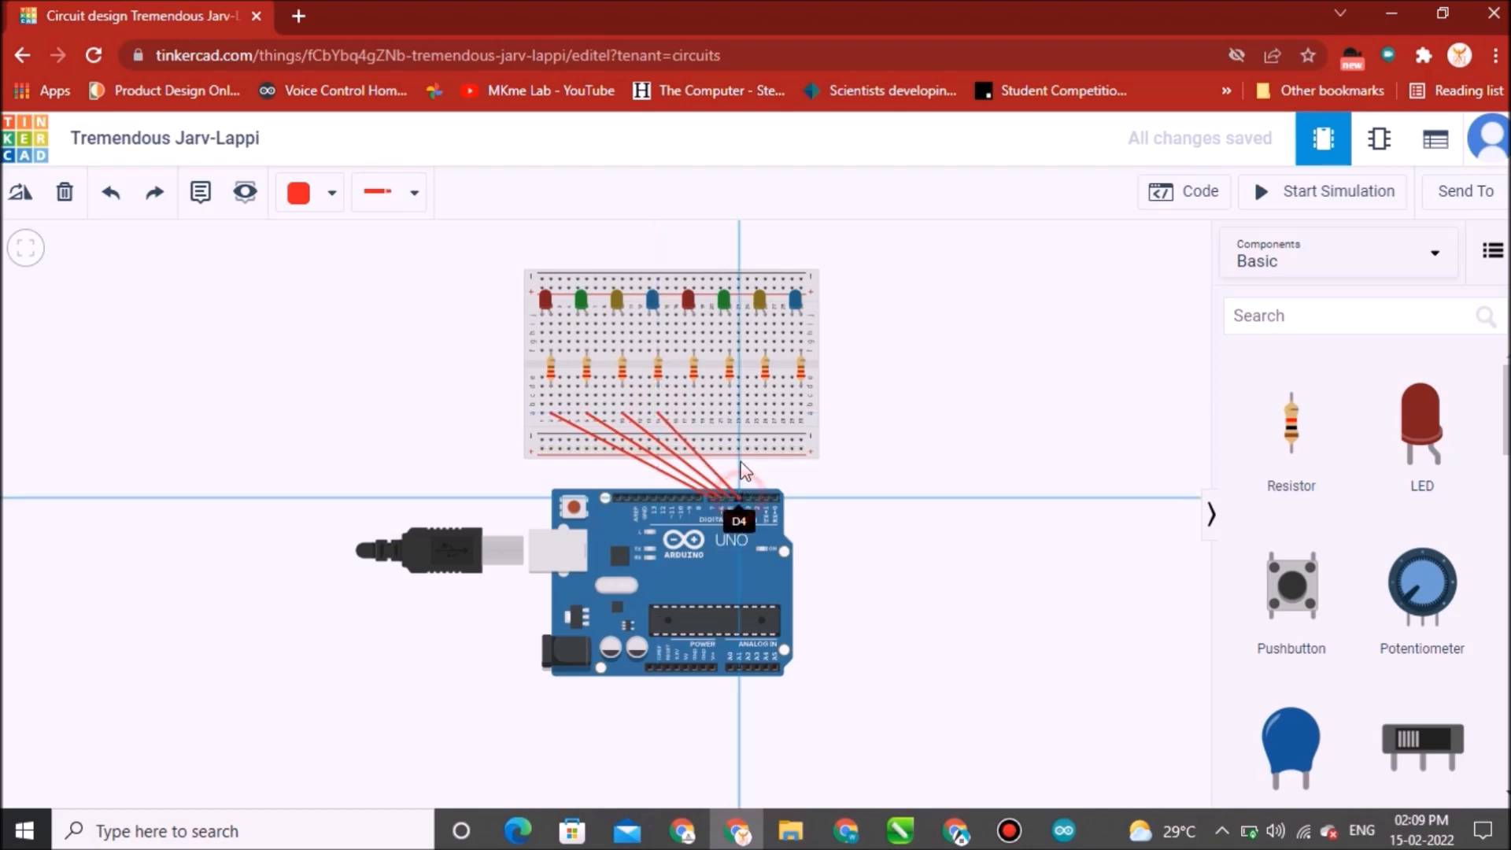
Wire the remaining four resistors to the next Arduino digital pins, from D3 down through D1 and beyond.
left_click(695, 414)
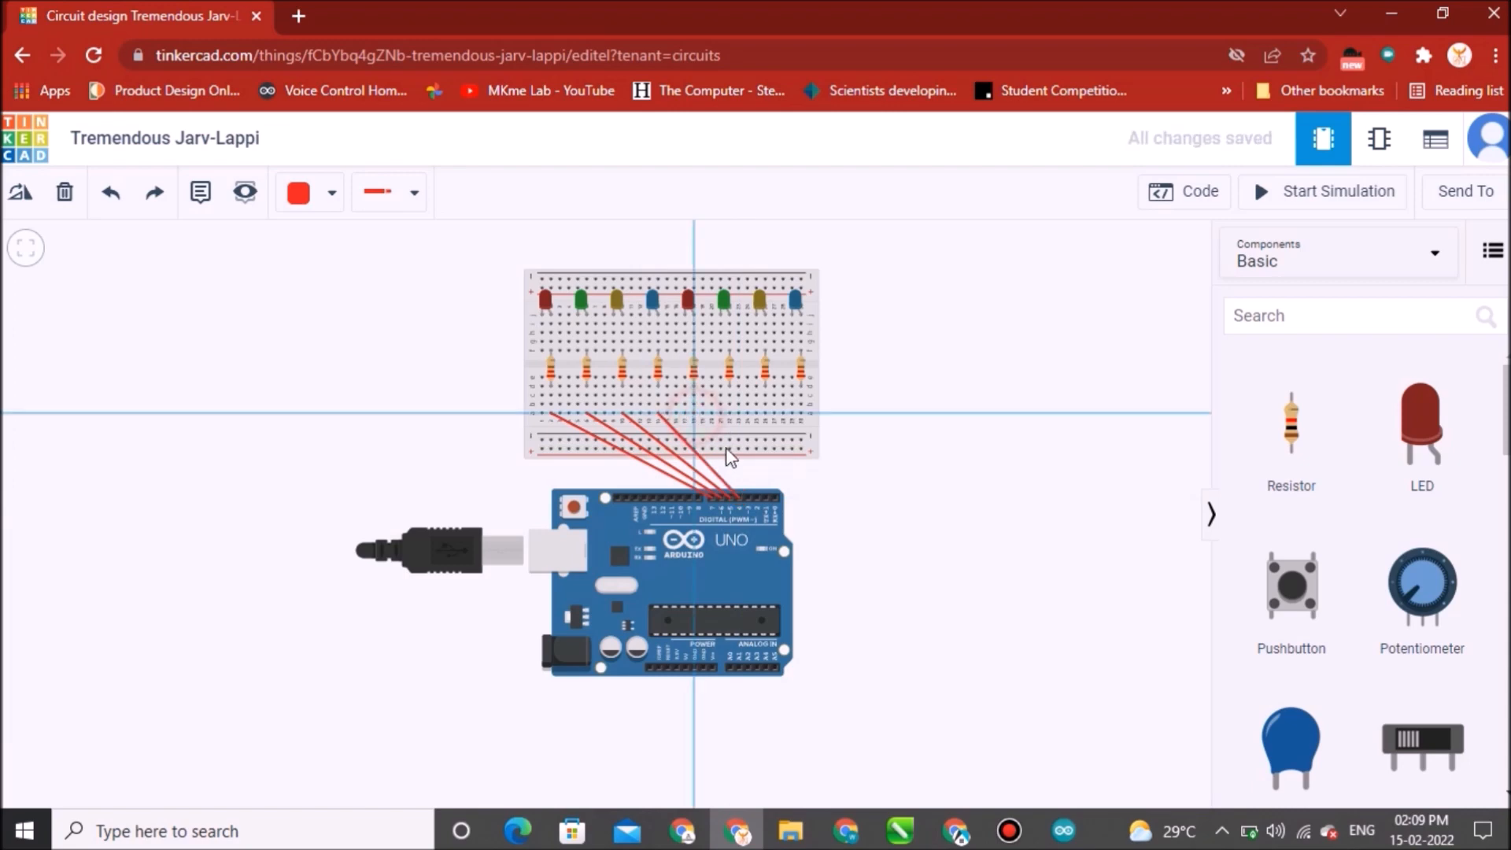
left_click(747, 498)
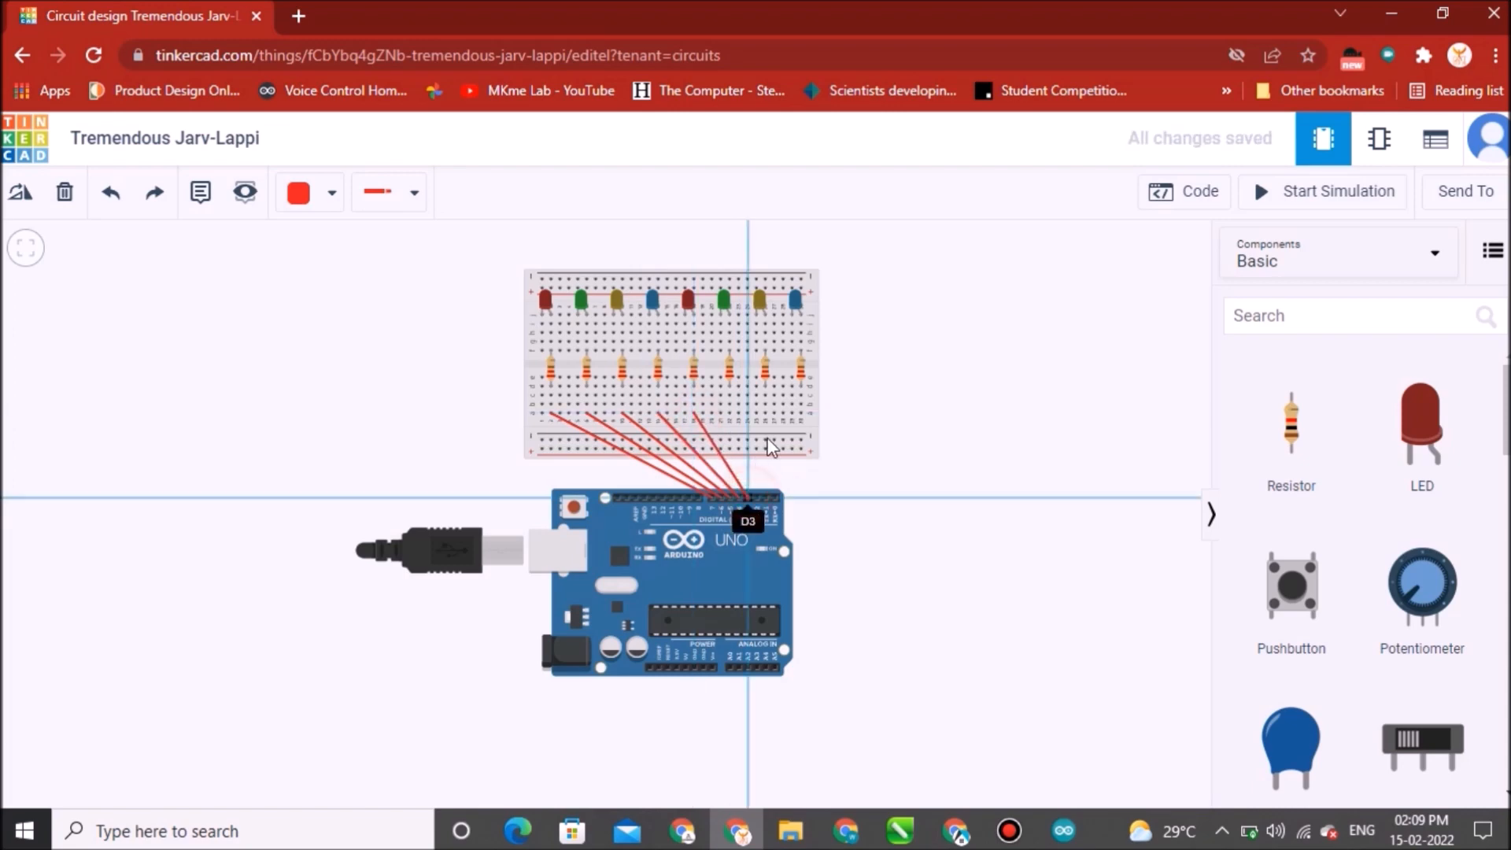
left_click(730, 413)
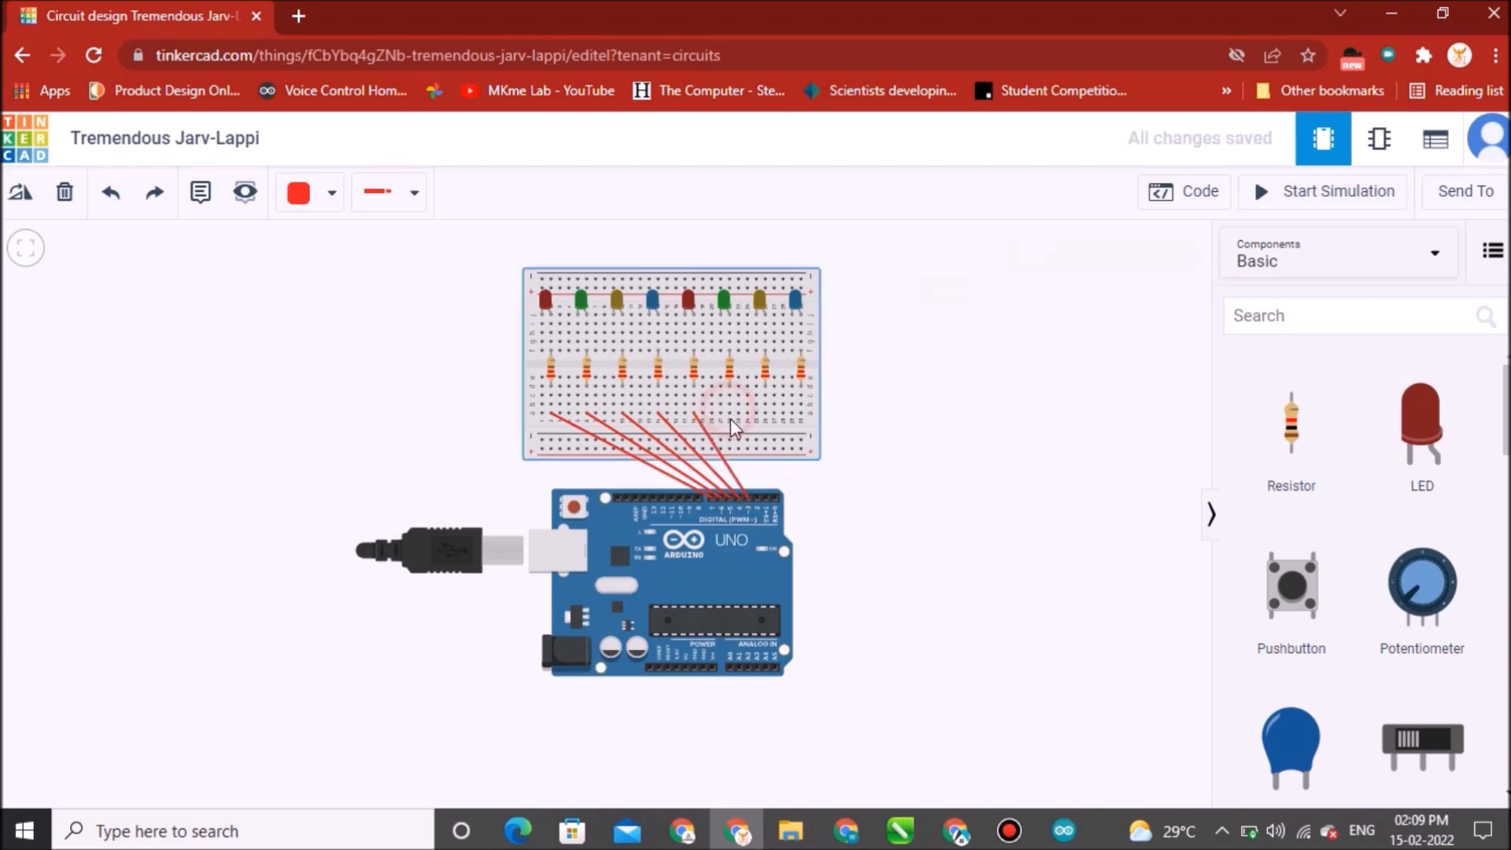
left_click(730, 412)
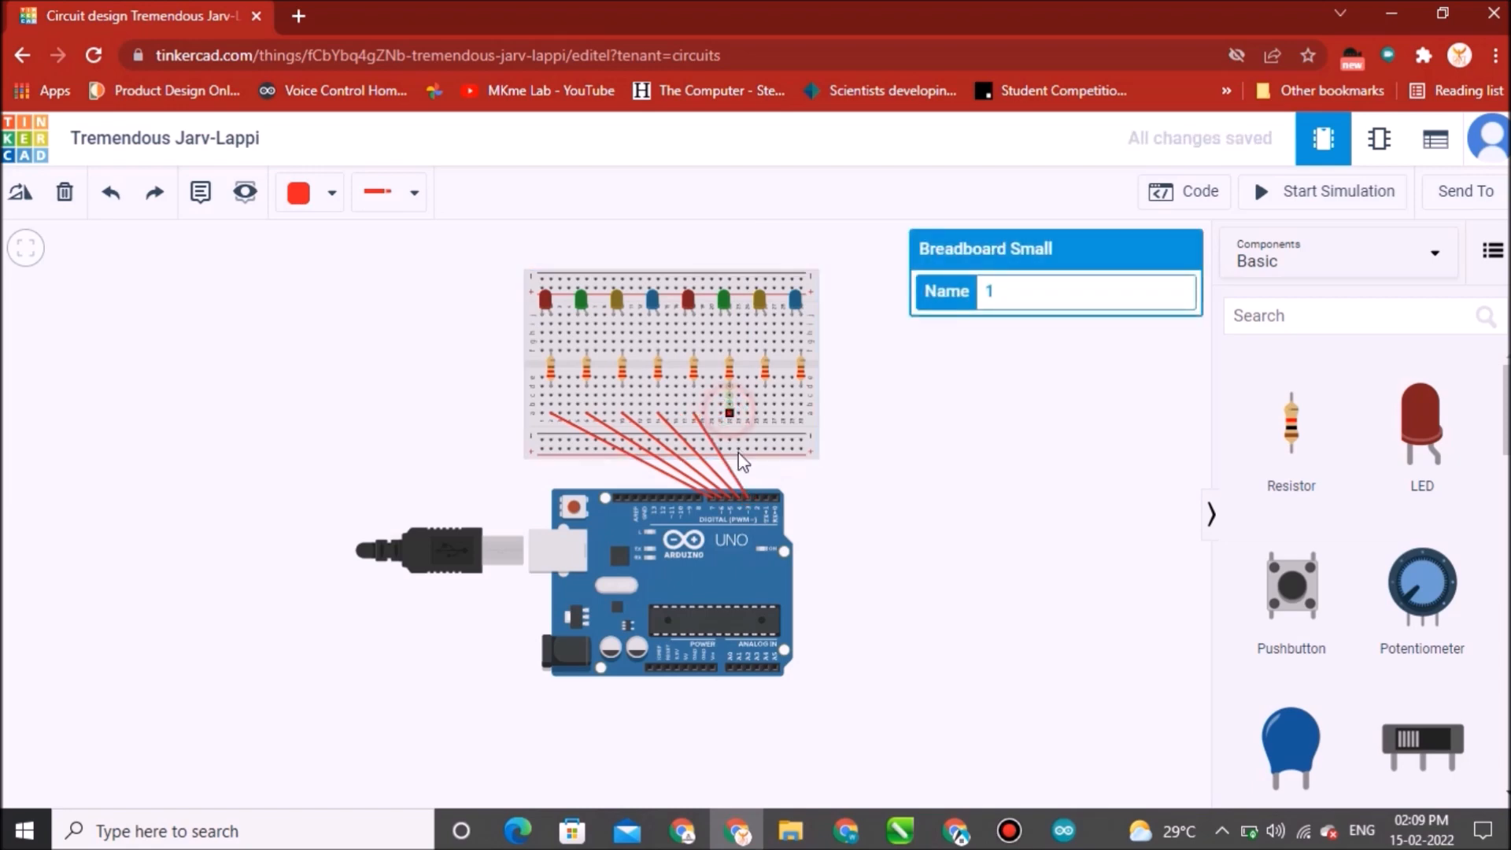
left_click(756, 498)
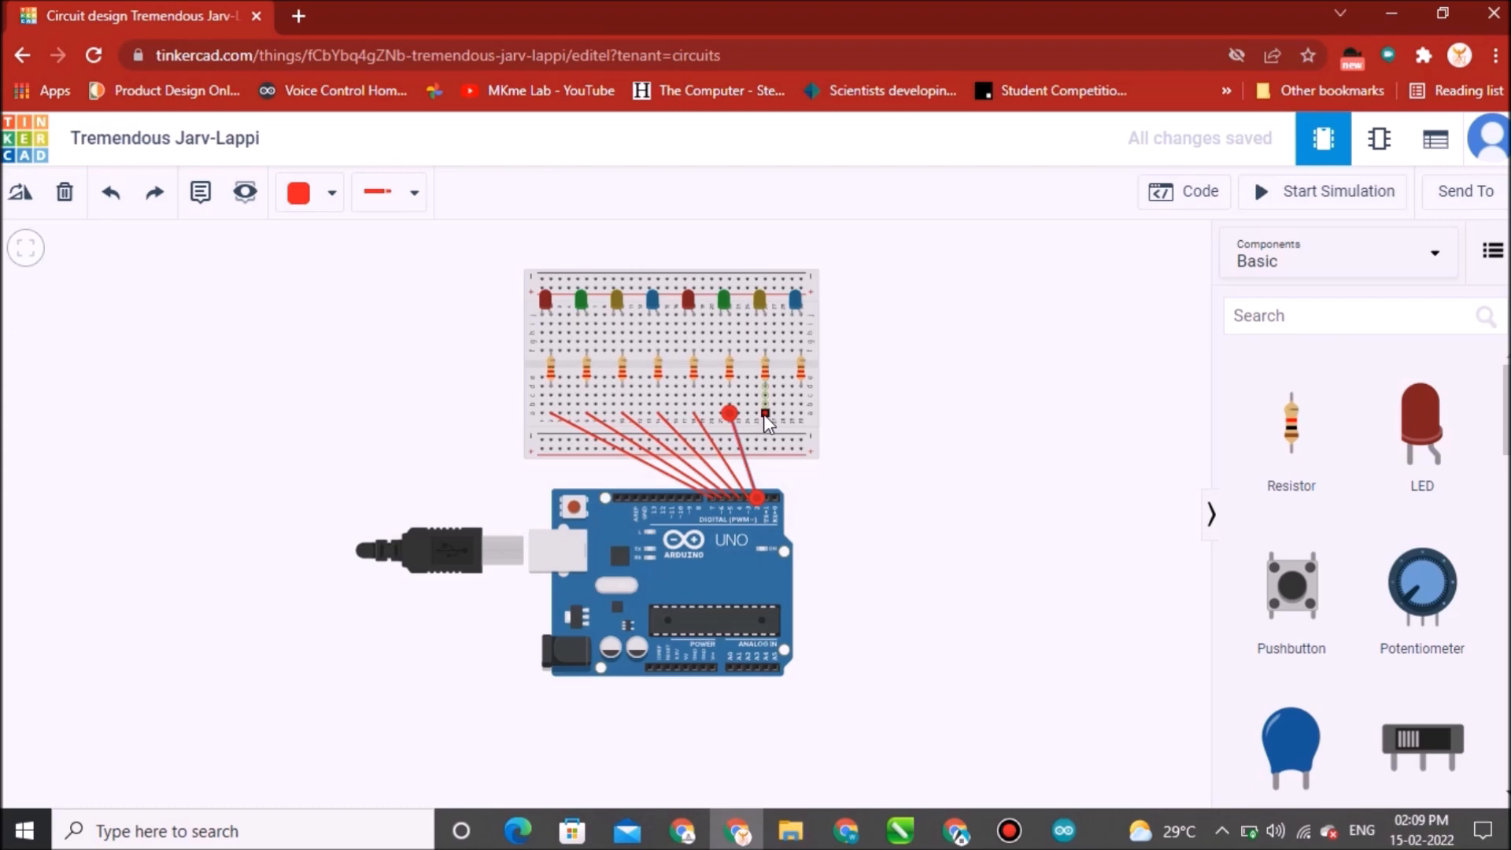
left_click(764, 413)
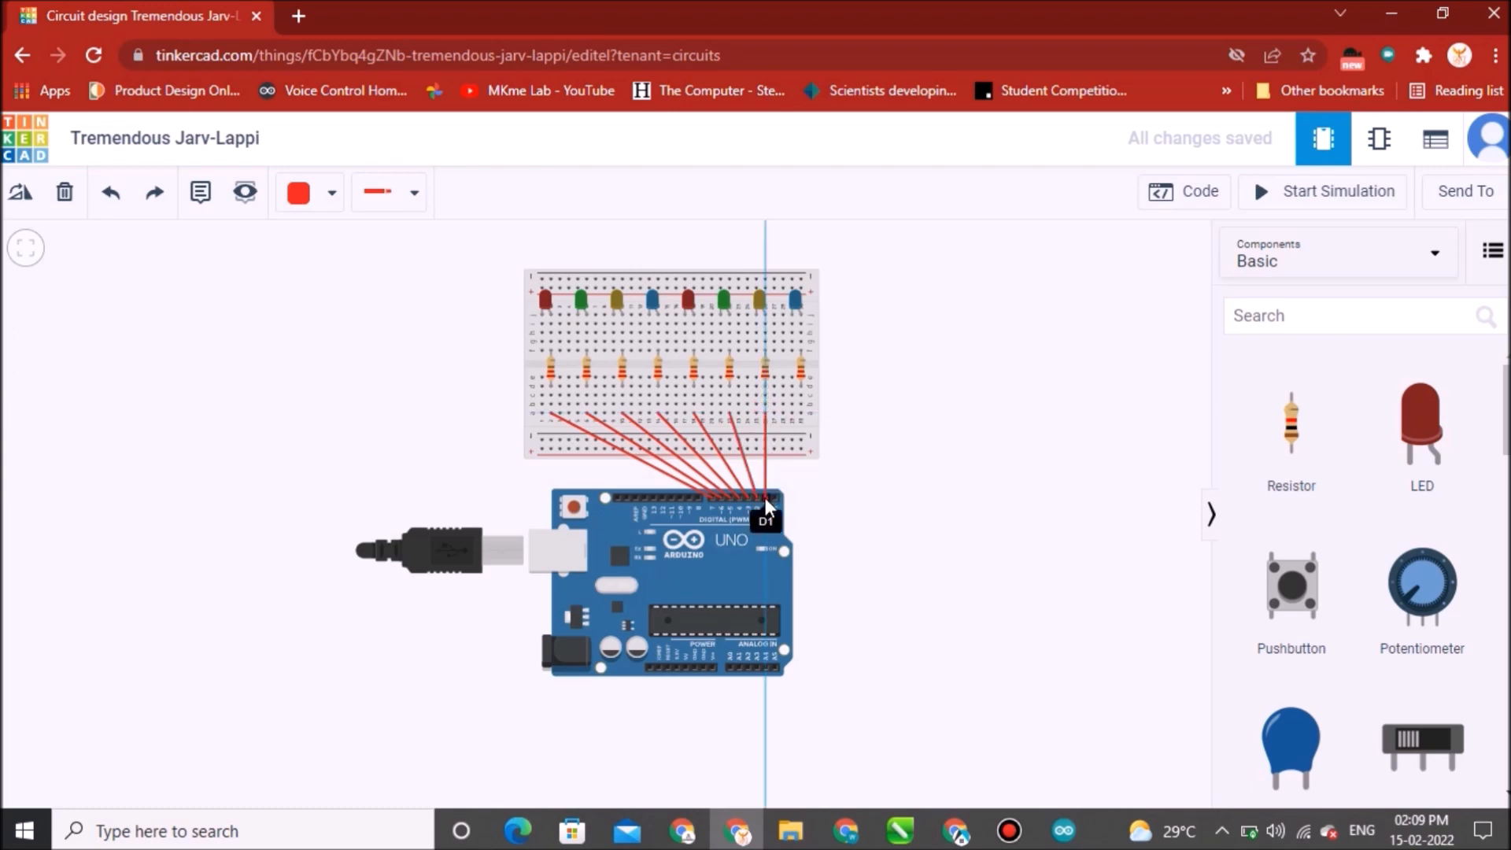
left_click(763, 499)
left_click(774, 498)
key("Escape")
left_click(767, 412)
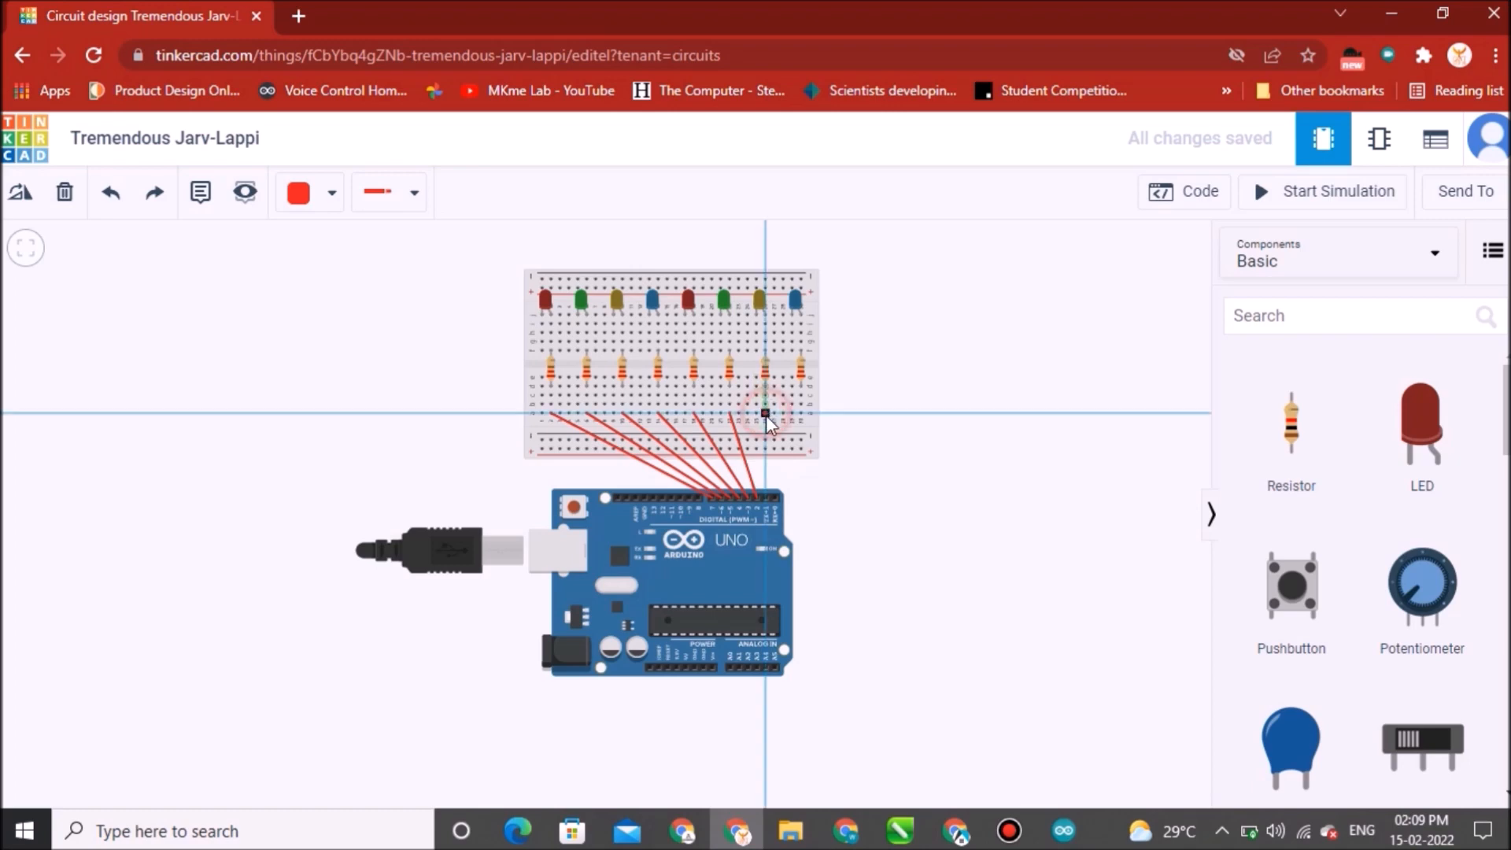
left_click(766, 496)
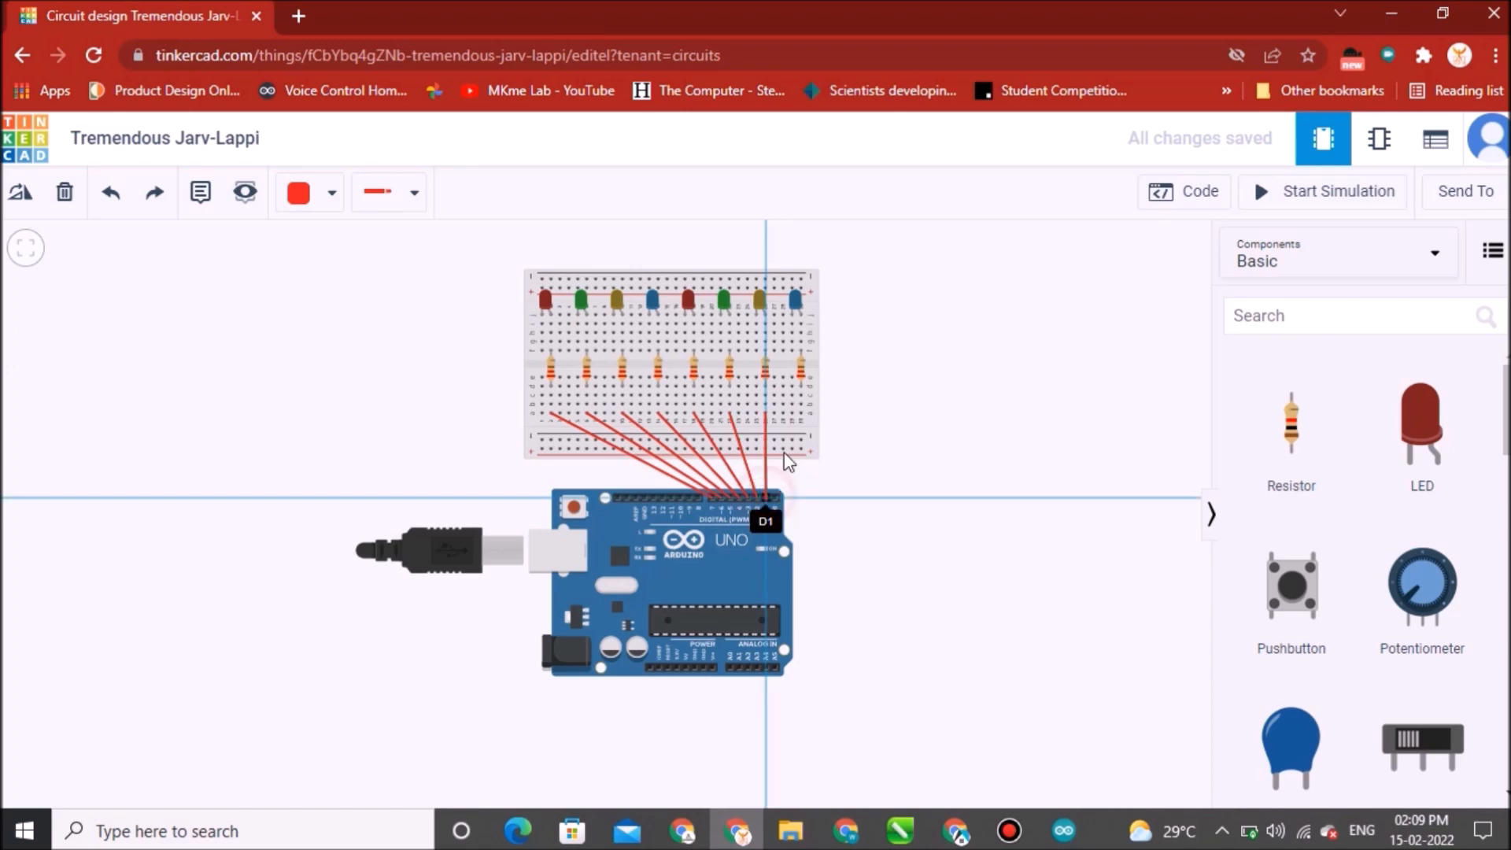
left_click(802, 414)
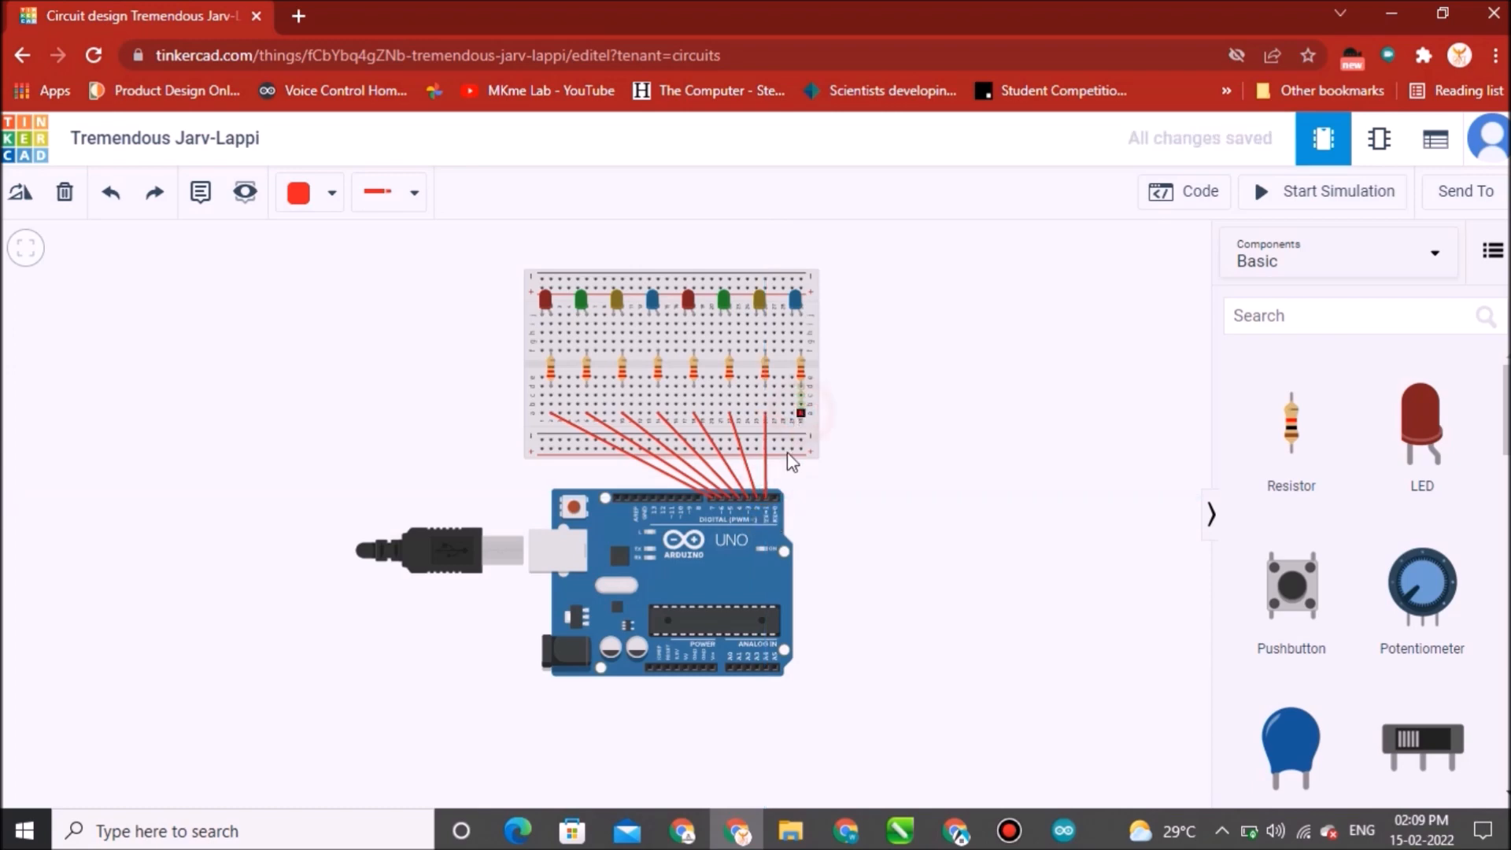
left_click(773, 494)
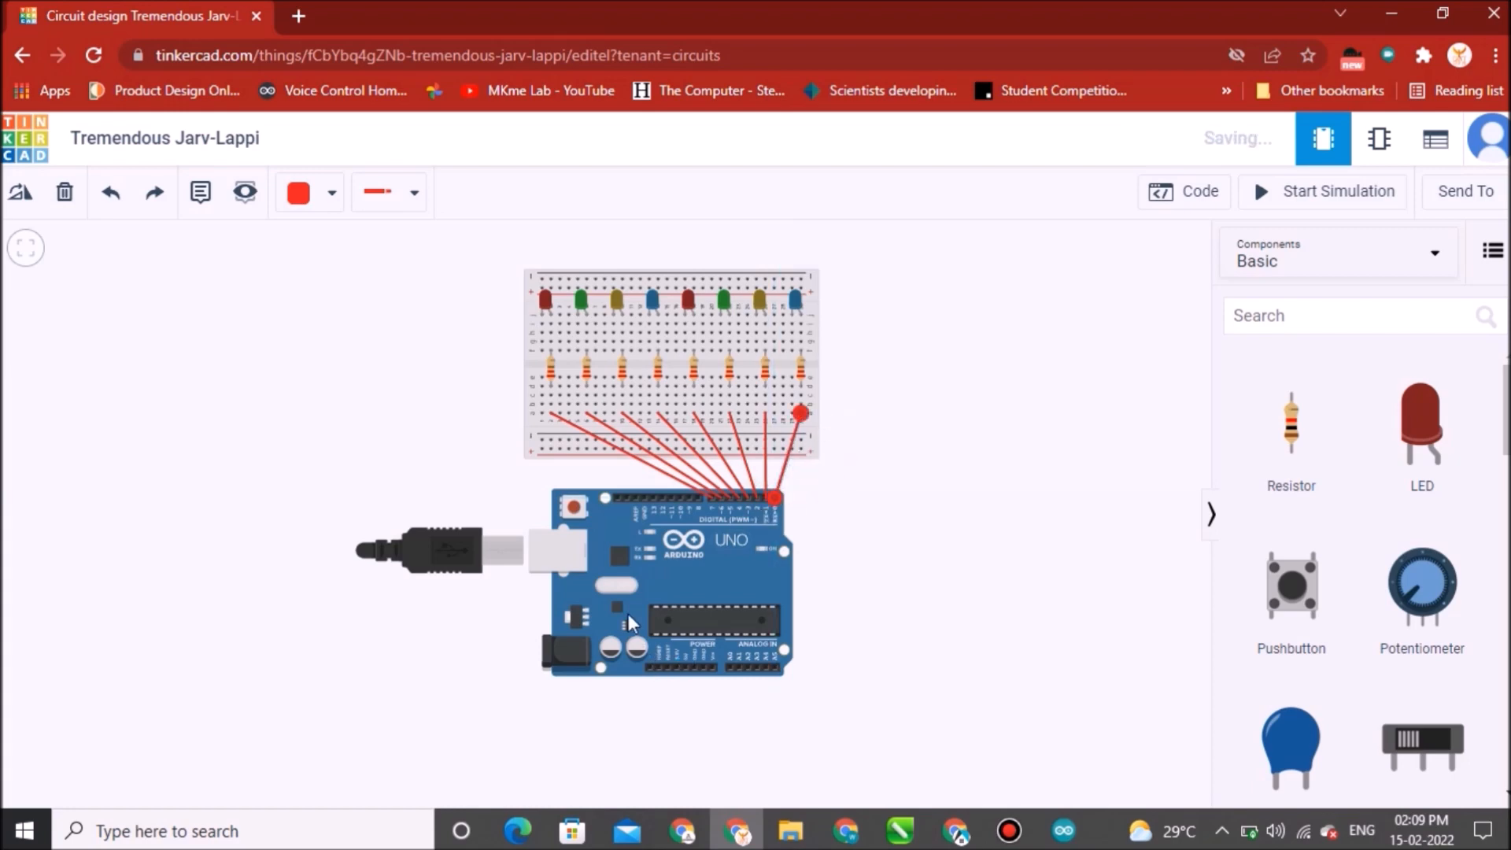
Change the wire color to Black before wiring the LED cathodes.
left_click(540, 315)
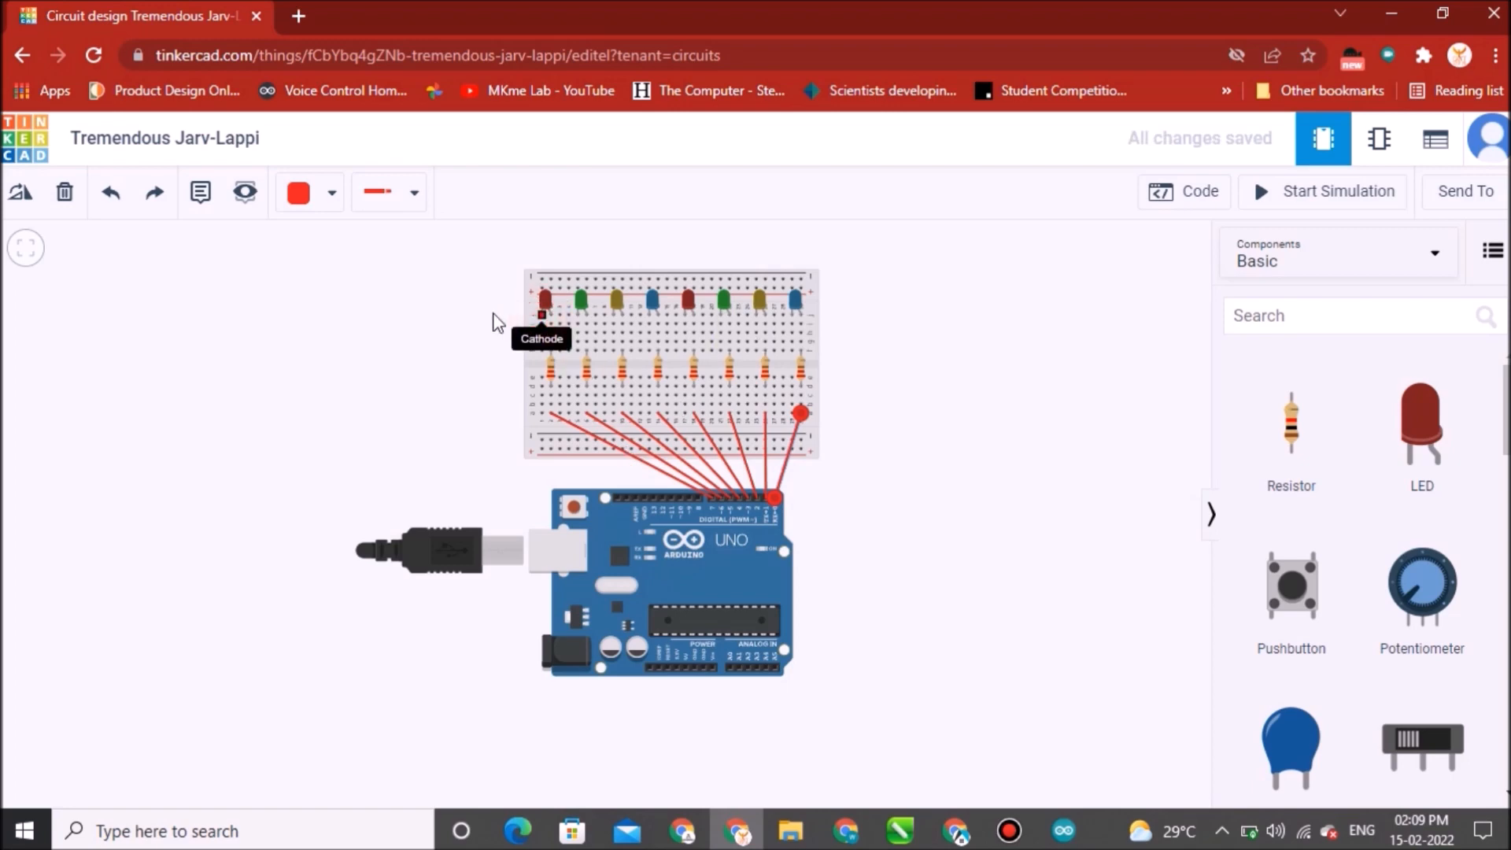
key("Escape")
left_click(333, 195)
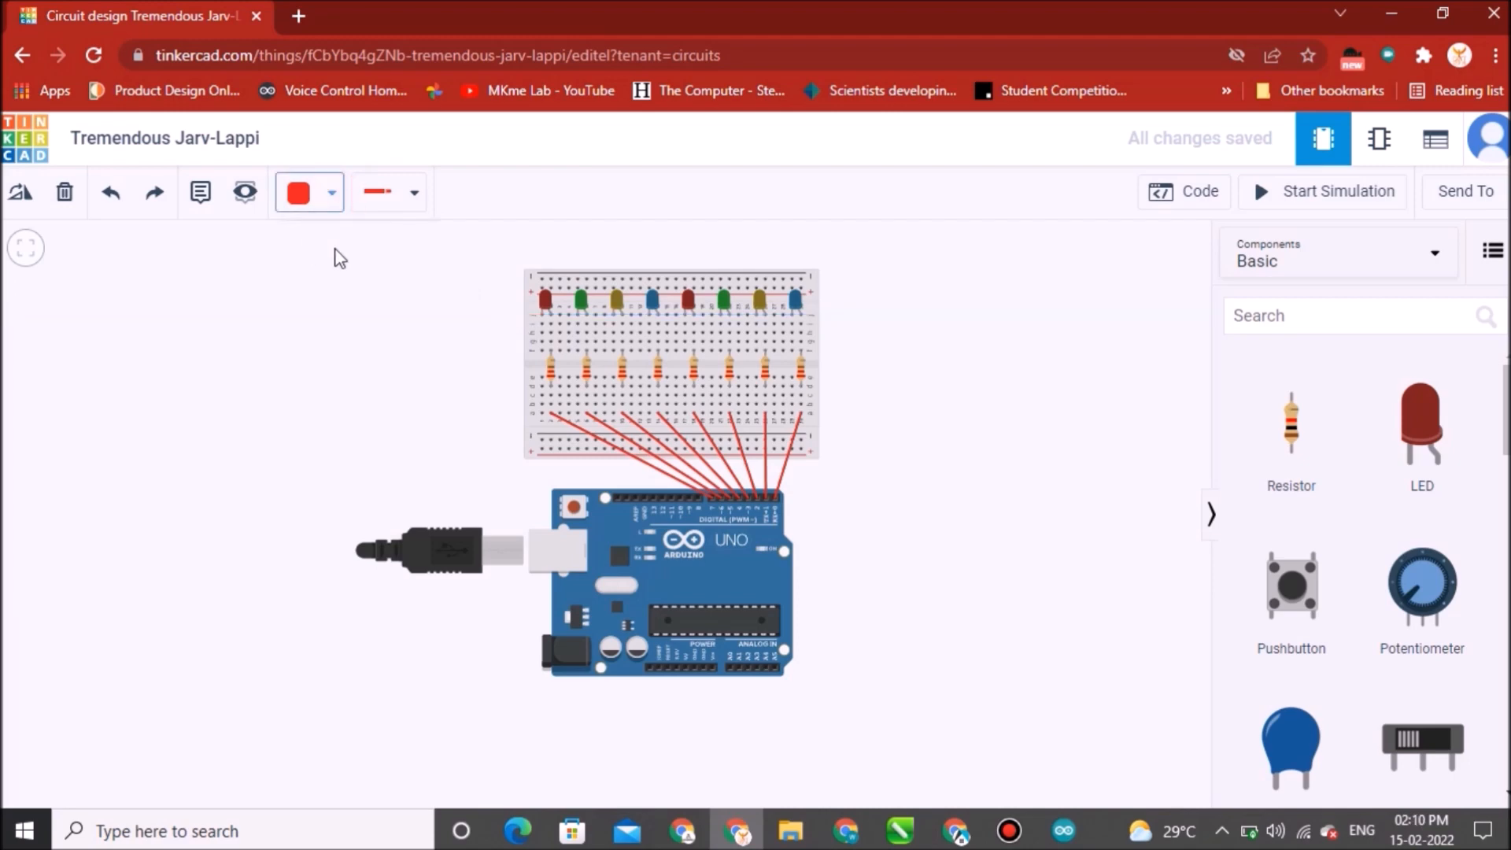
left_click(370, 263)
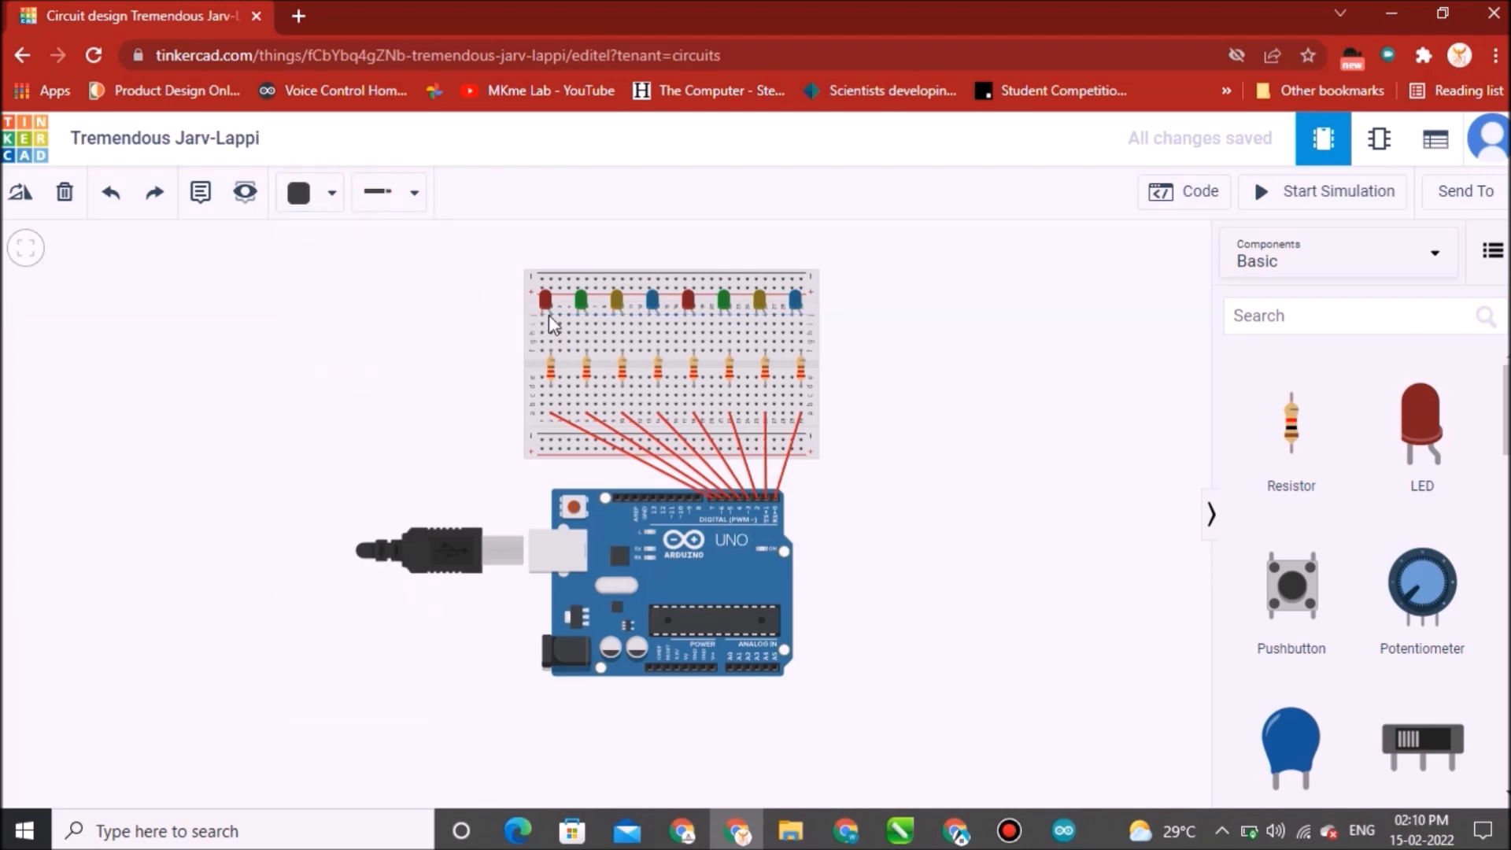
Connect the cathodes of the first three LEDs to the top rail of the breadboard, looping the first wire around the left side.
left_click(540, 313)
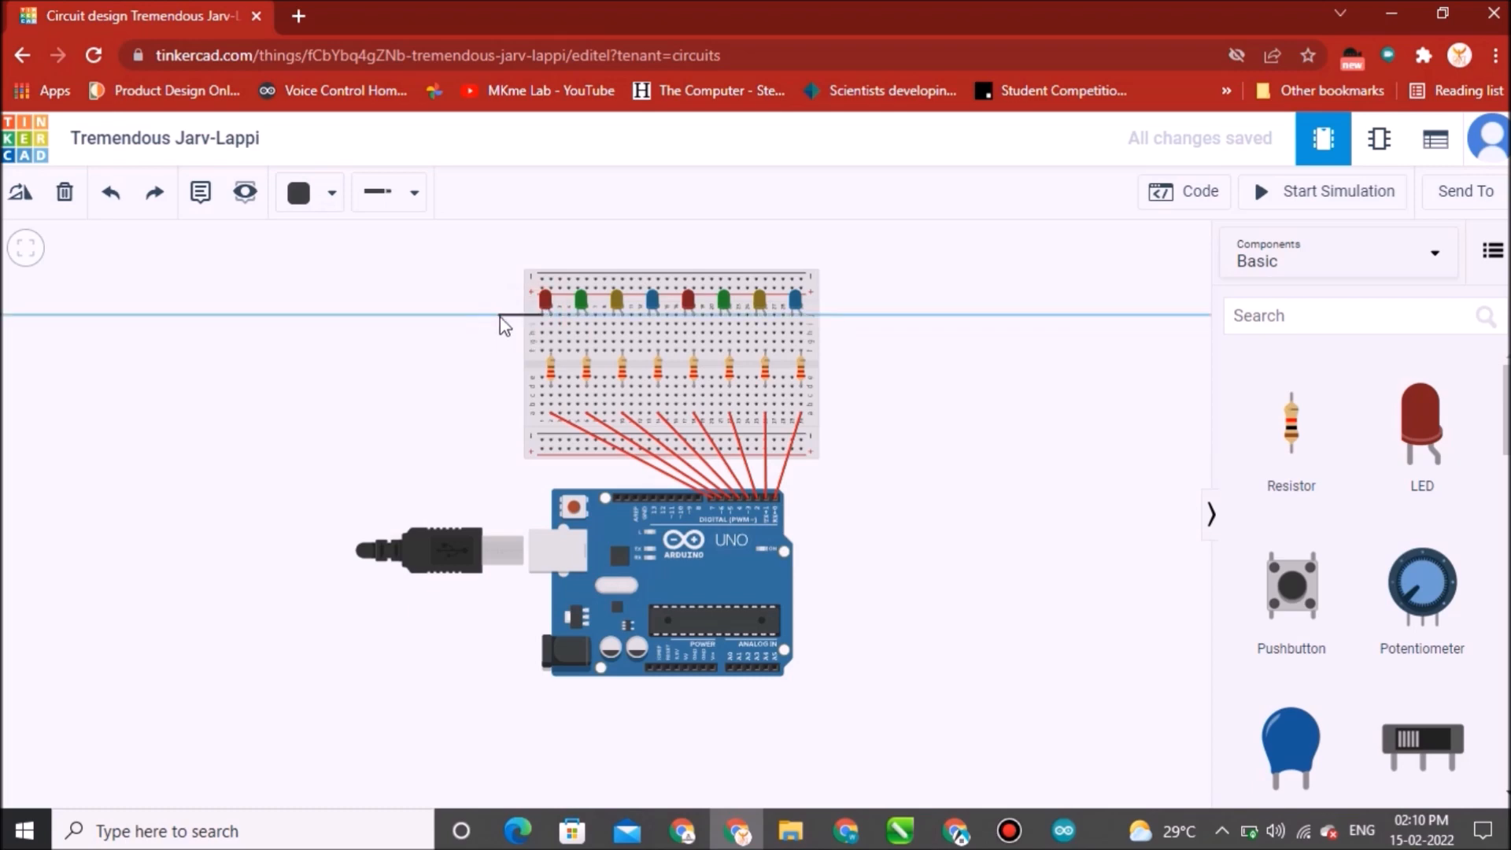
left_click(499, 316)
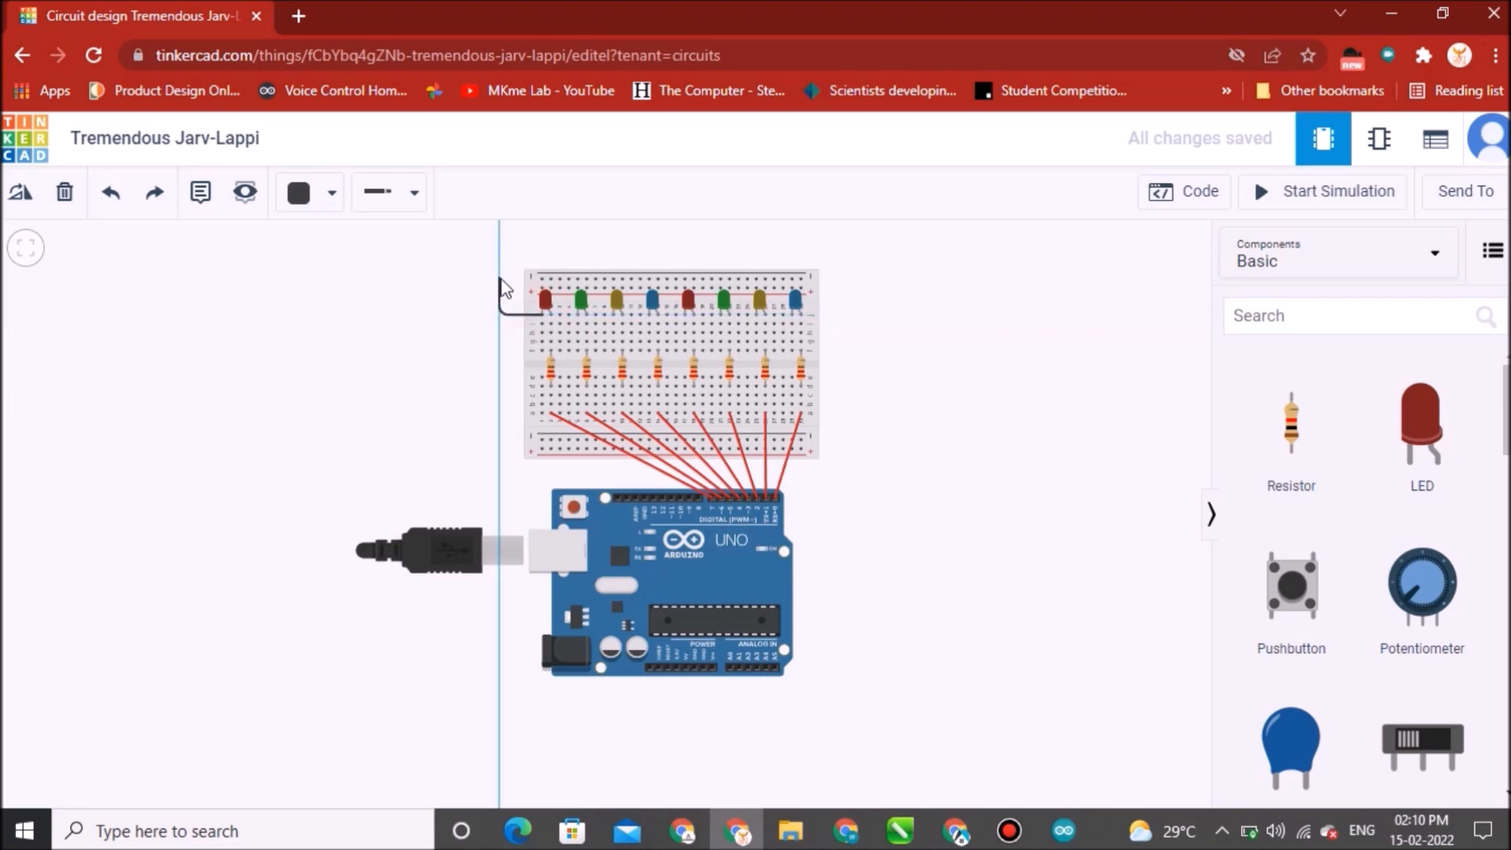
left_click(500, 282)
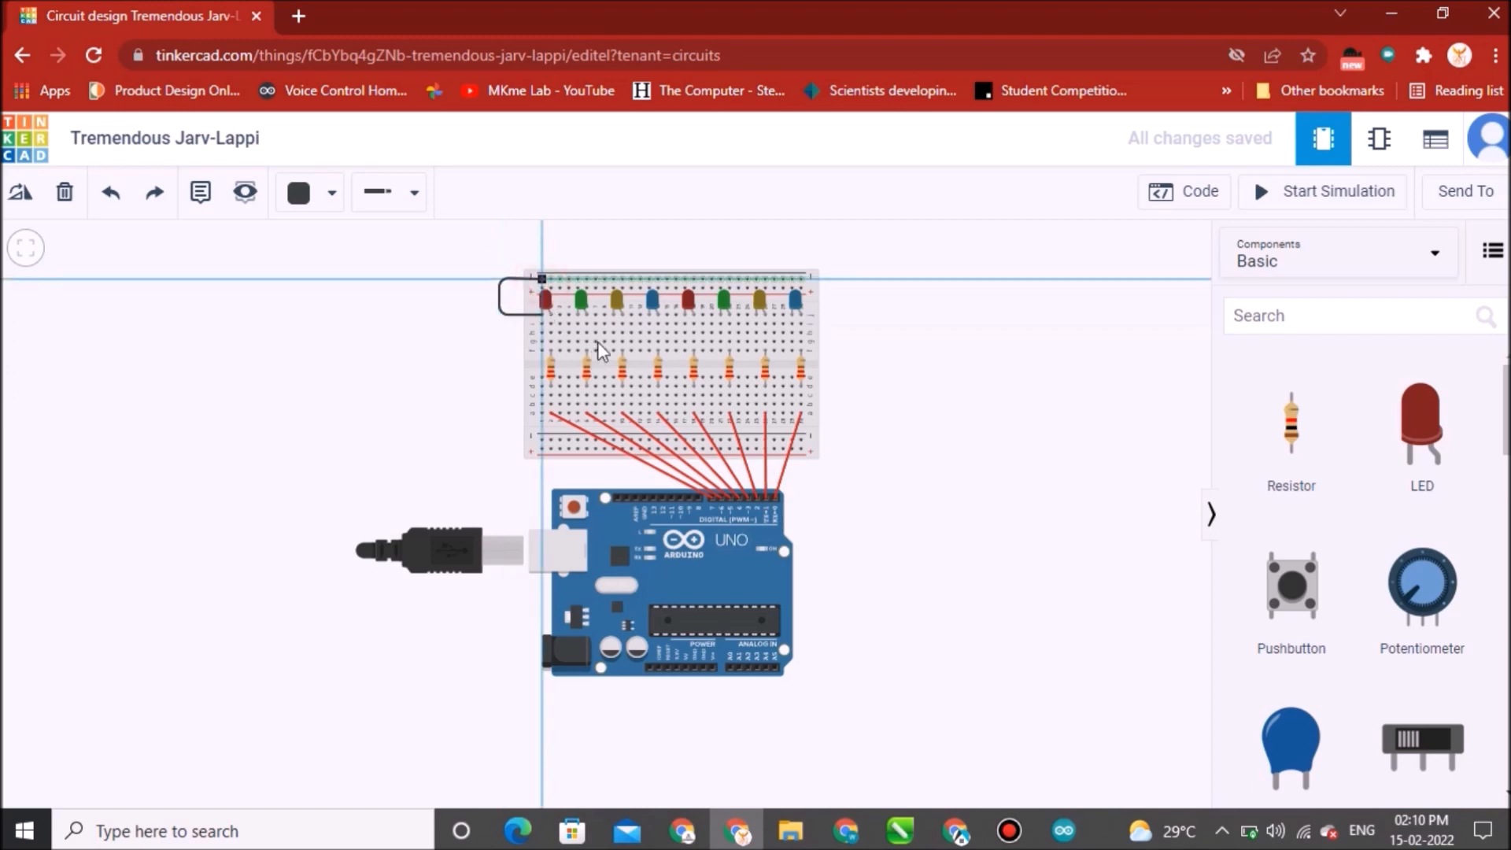
left_click(543, 279)
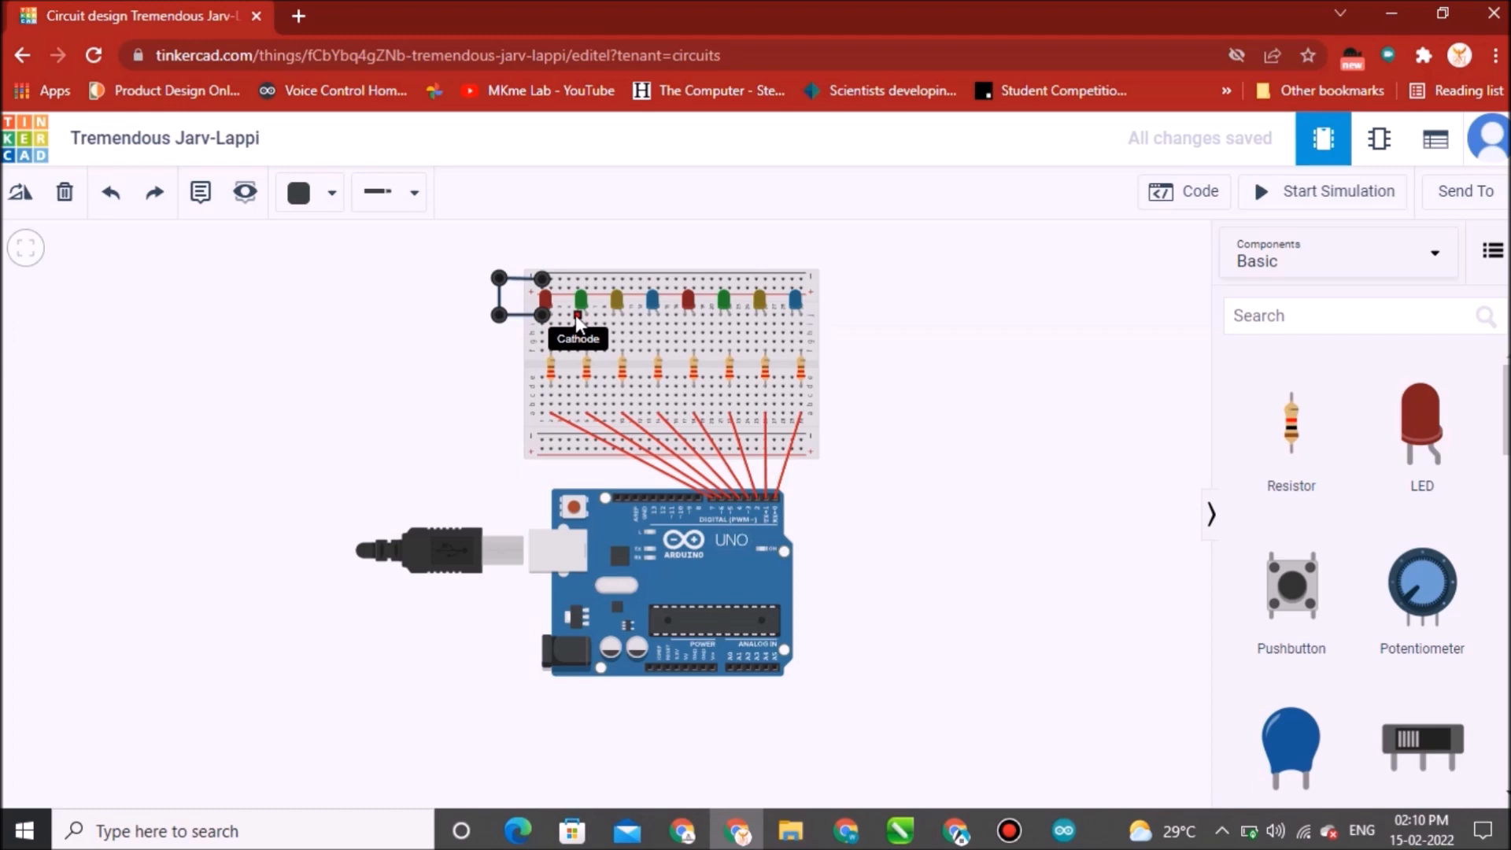
left_click(579, 316)
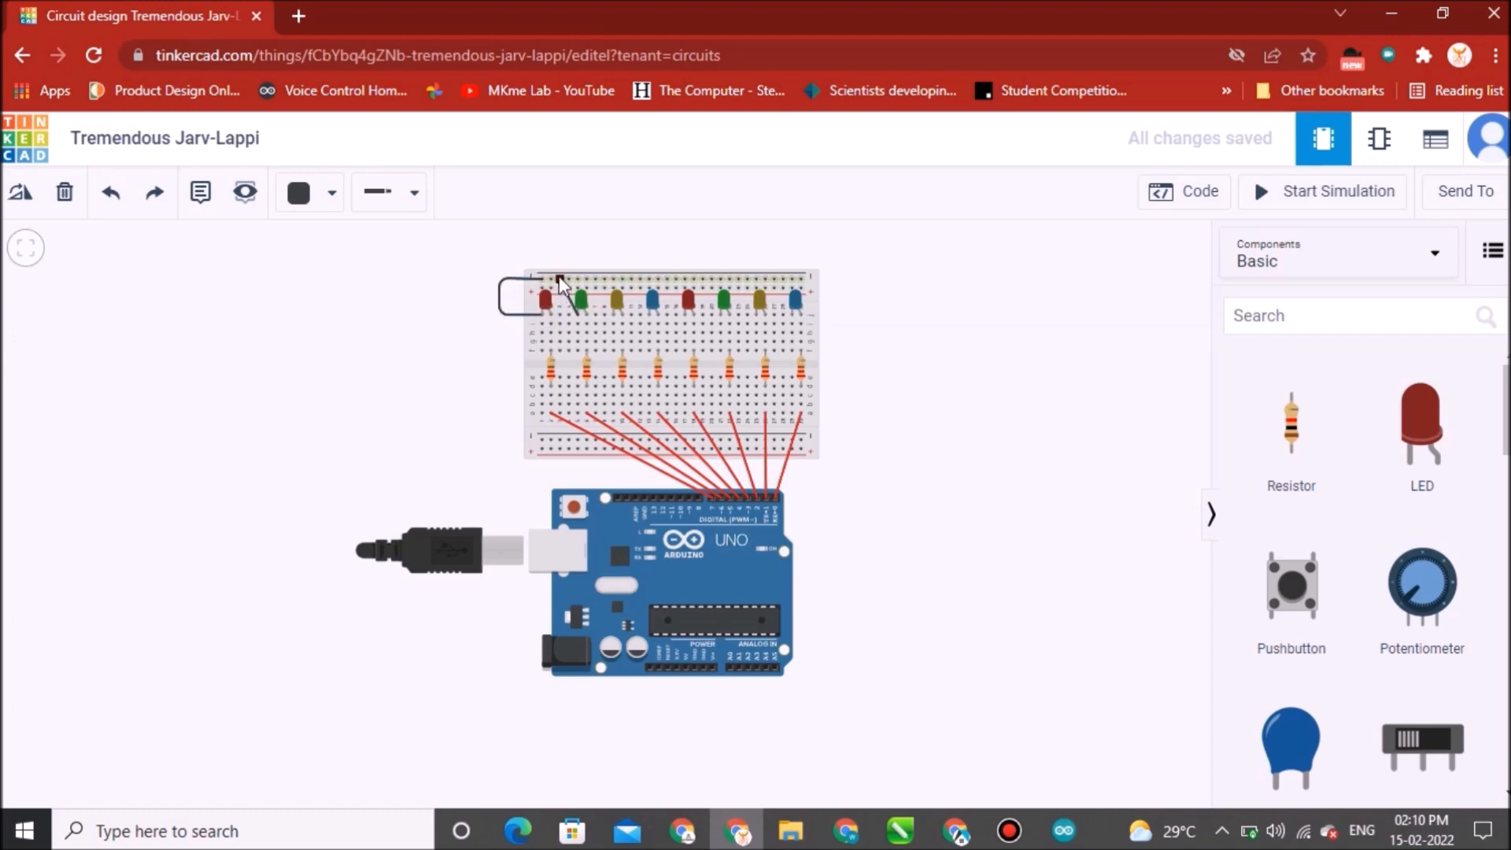
left_click(560, 279)
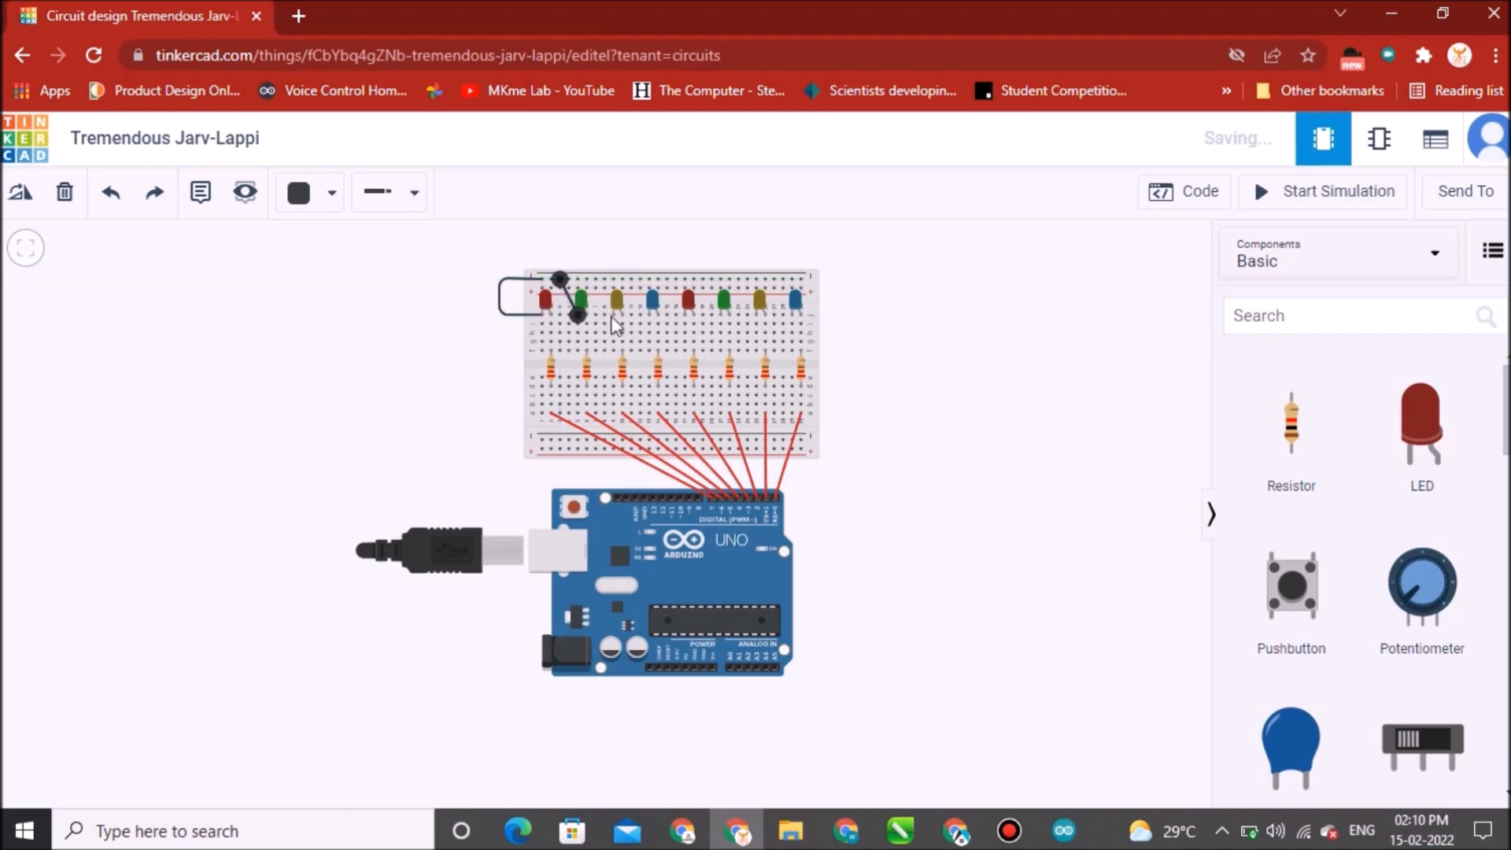
left_click(613, 315)
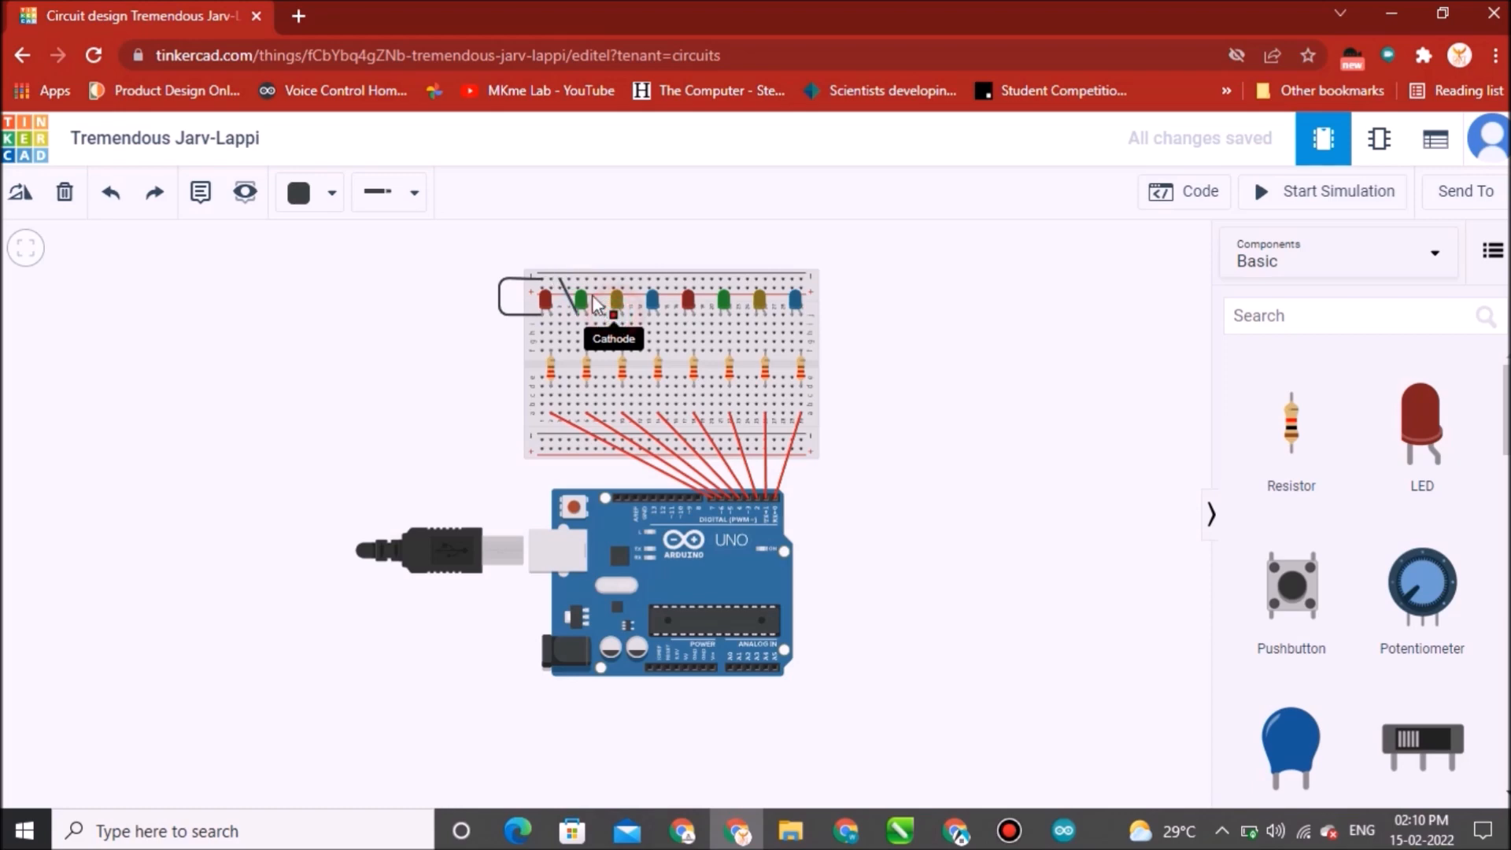
left_click(596, 280)
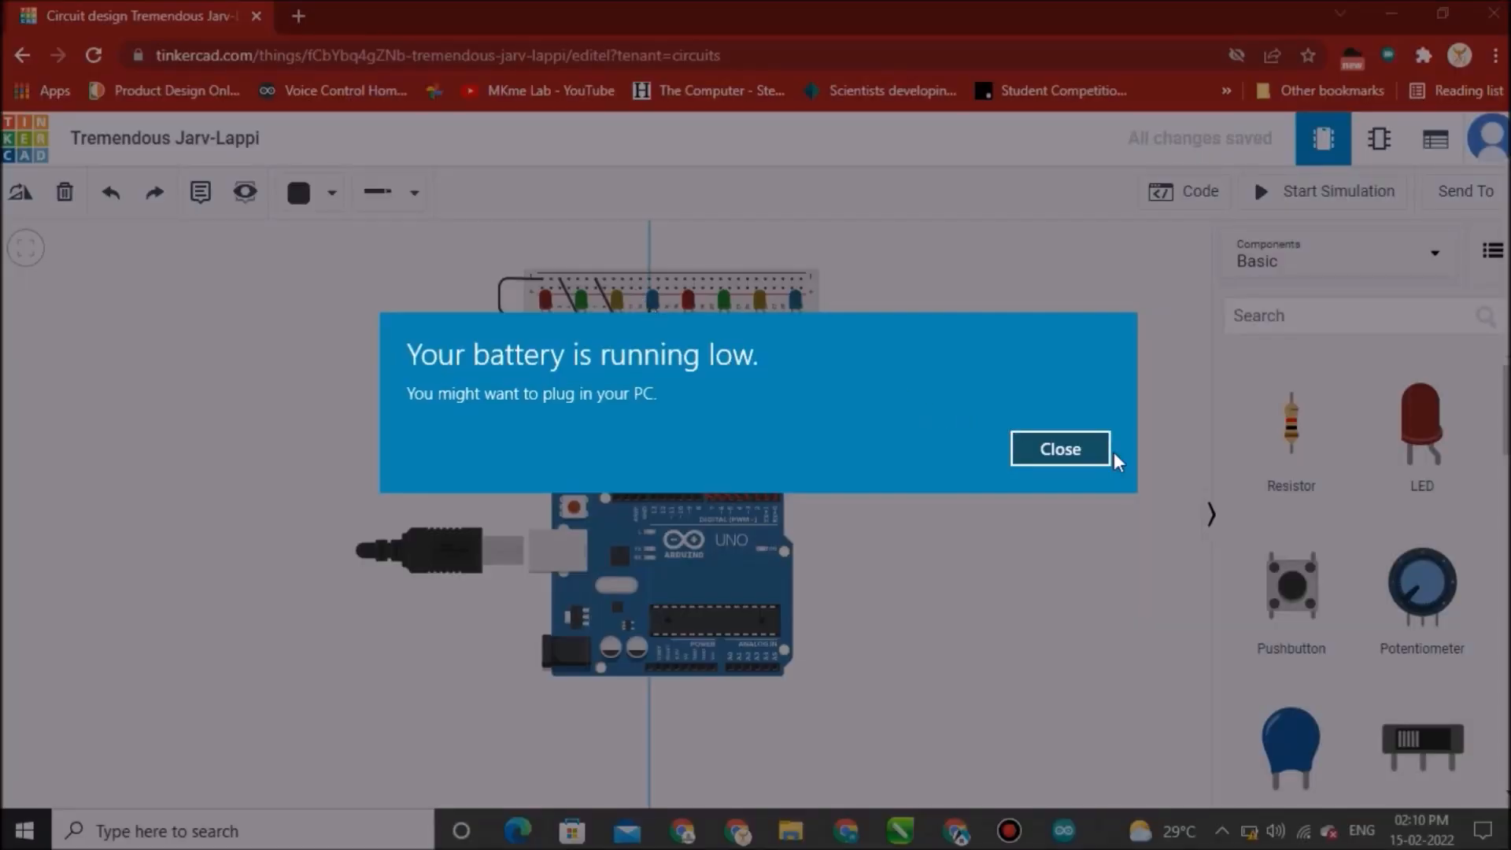
Dismiss the system notification and connect the fourth and fifth LED cathodes to the top rail.
left_click(1075, 447)
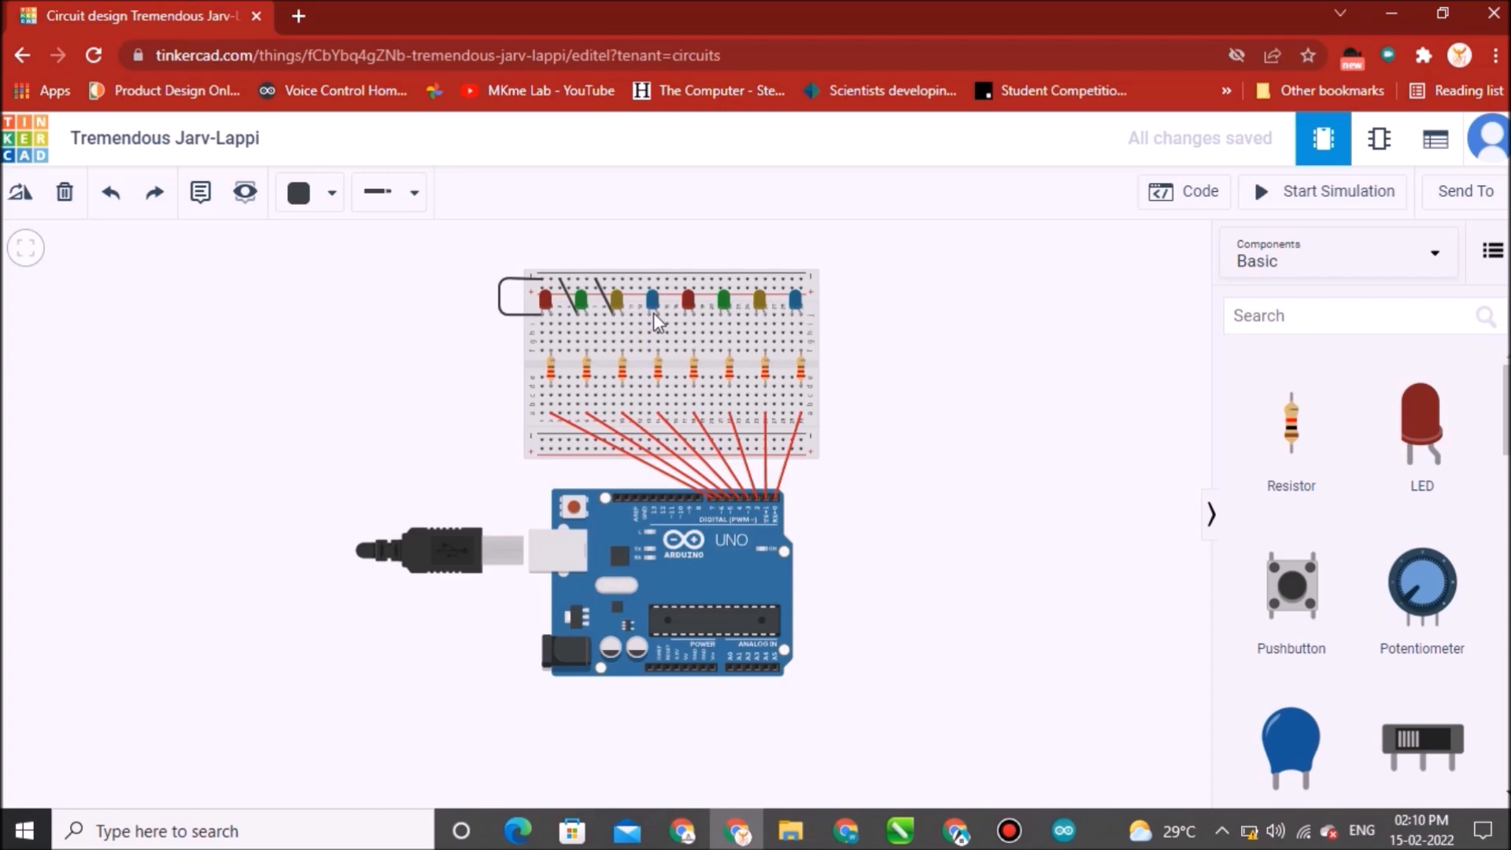
left_click(650, 313)
left_click(634, 283)
left_click(632, 281)
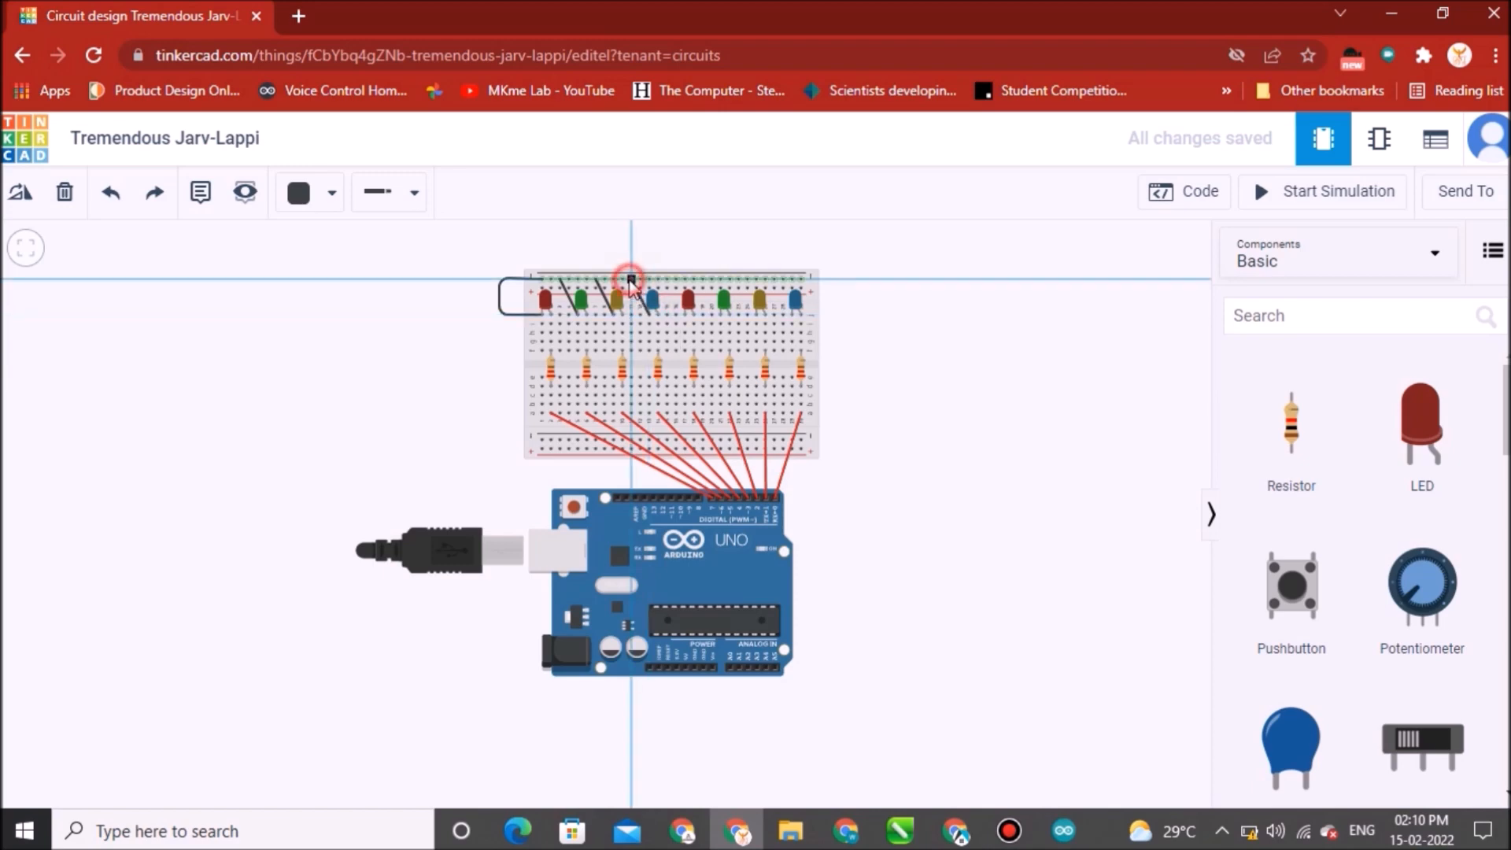
left_click(684, 315)
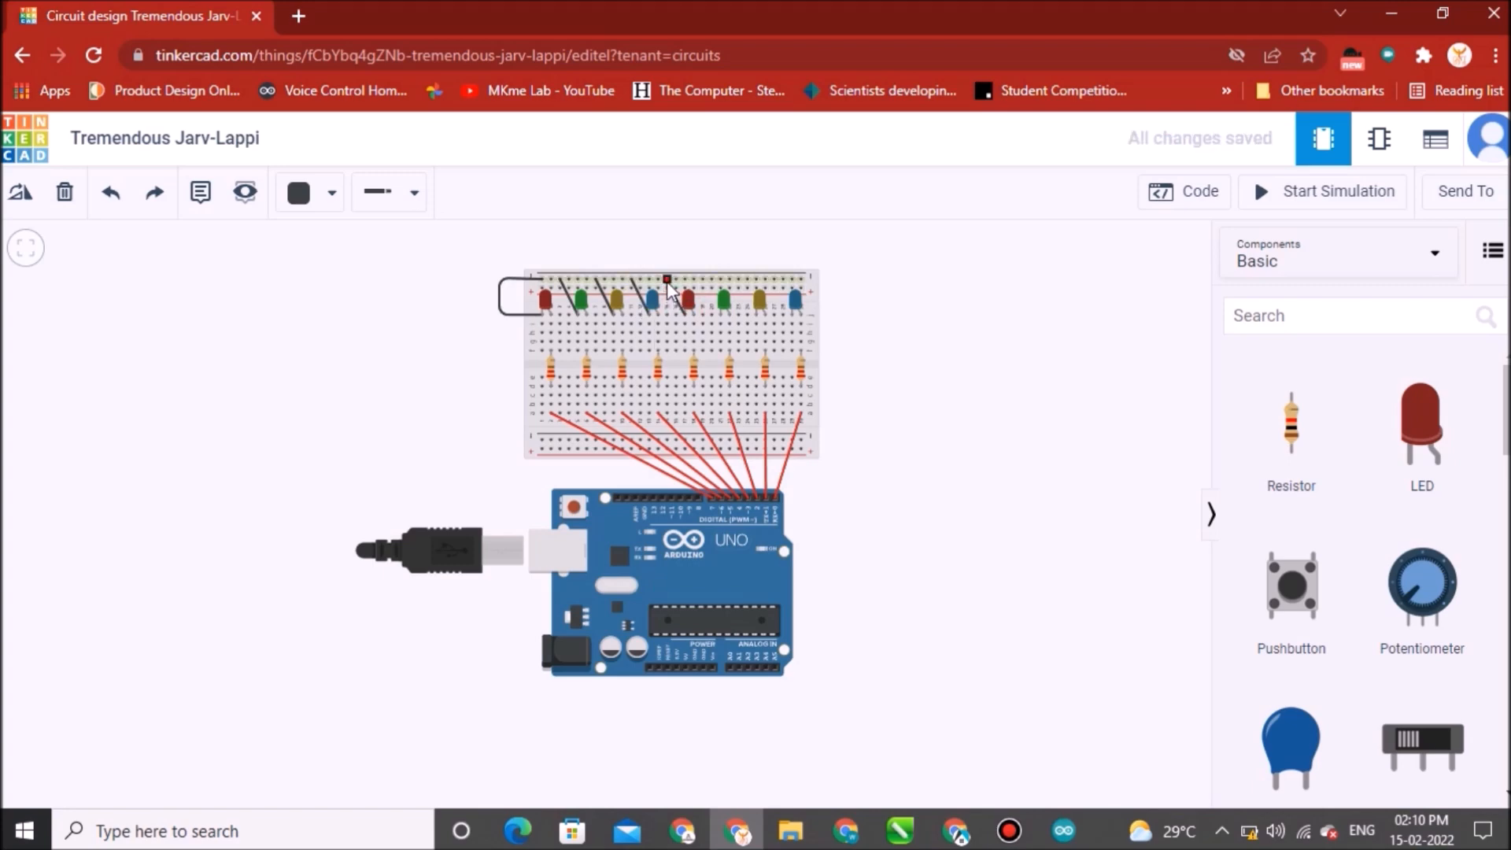
left_click(667, 280)
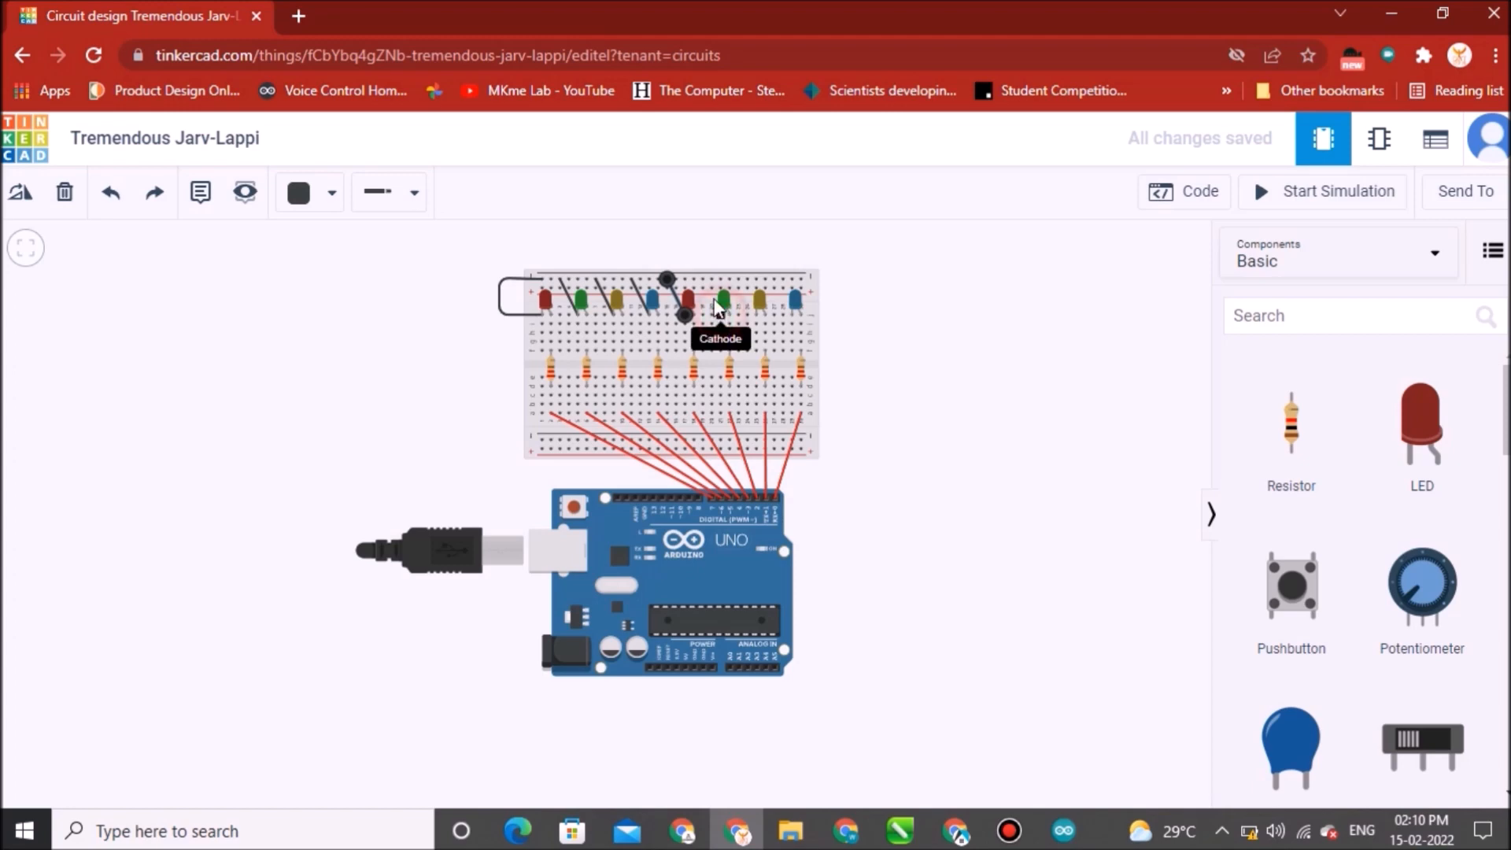
Connect the cathodes of the sixth, seventh and eighth LEDs to the top rail with black wires.
left_click(718, 309)
left_click(703, 279)
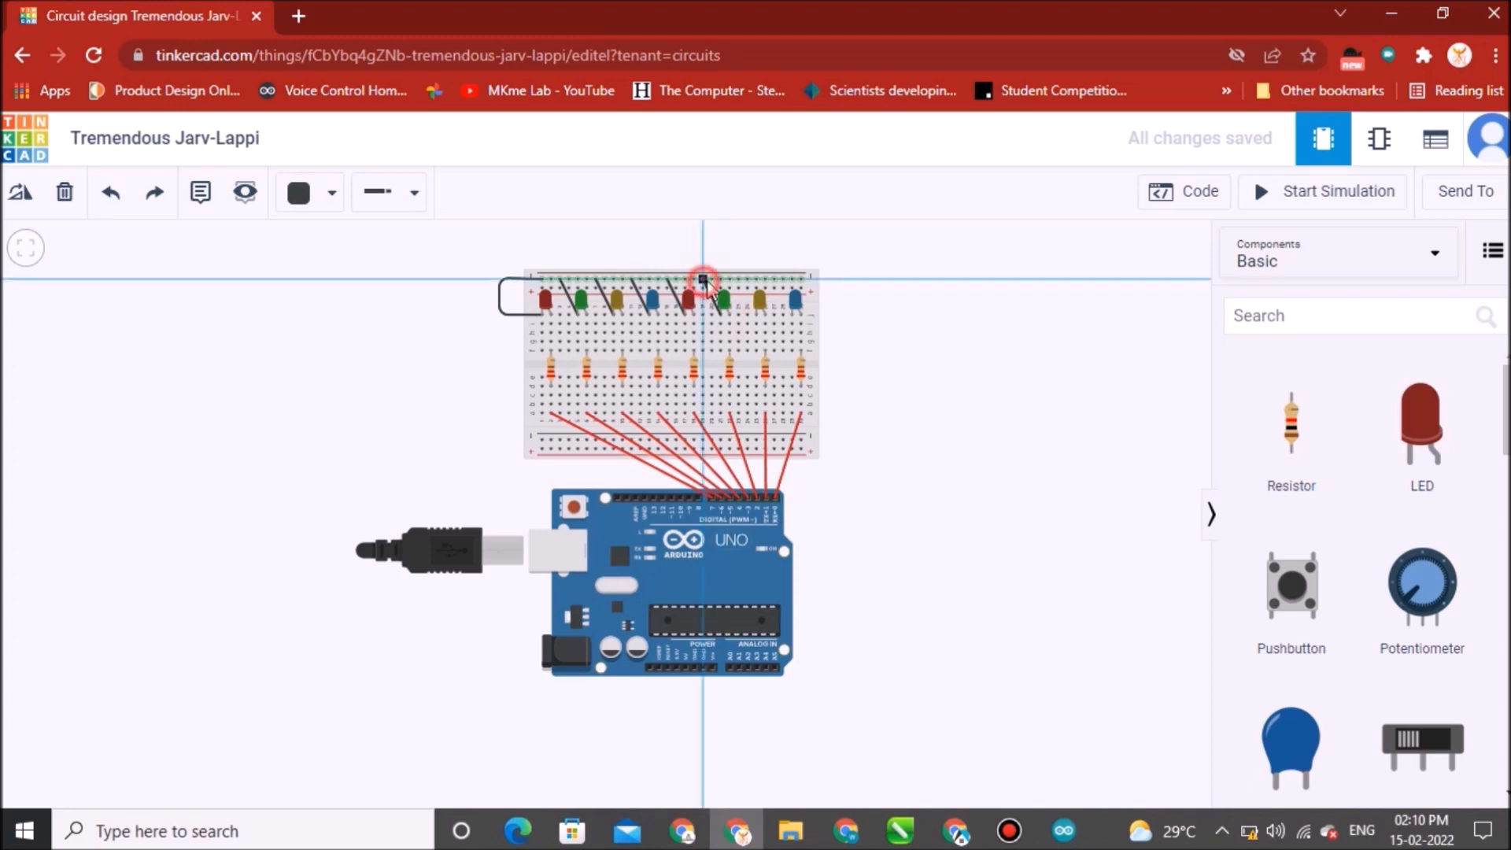
left_click(757, 317)
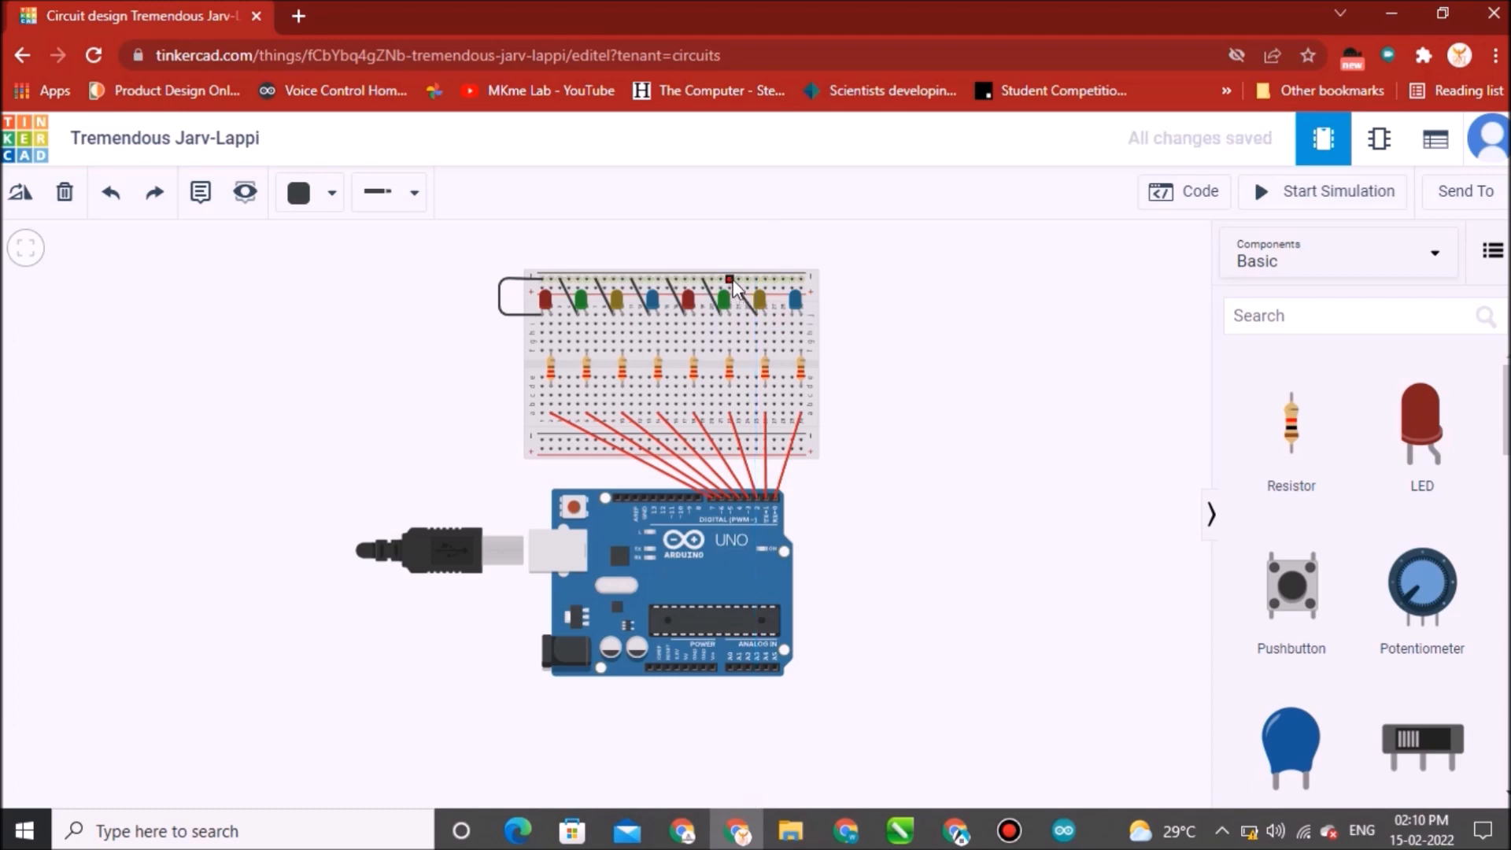
left_click(739, 279)
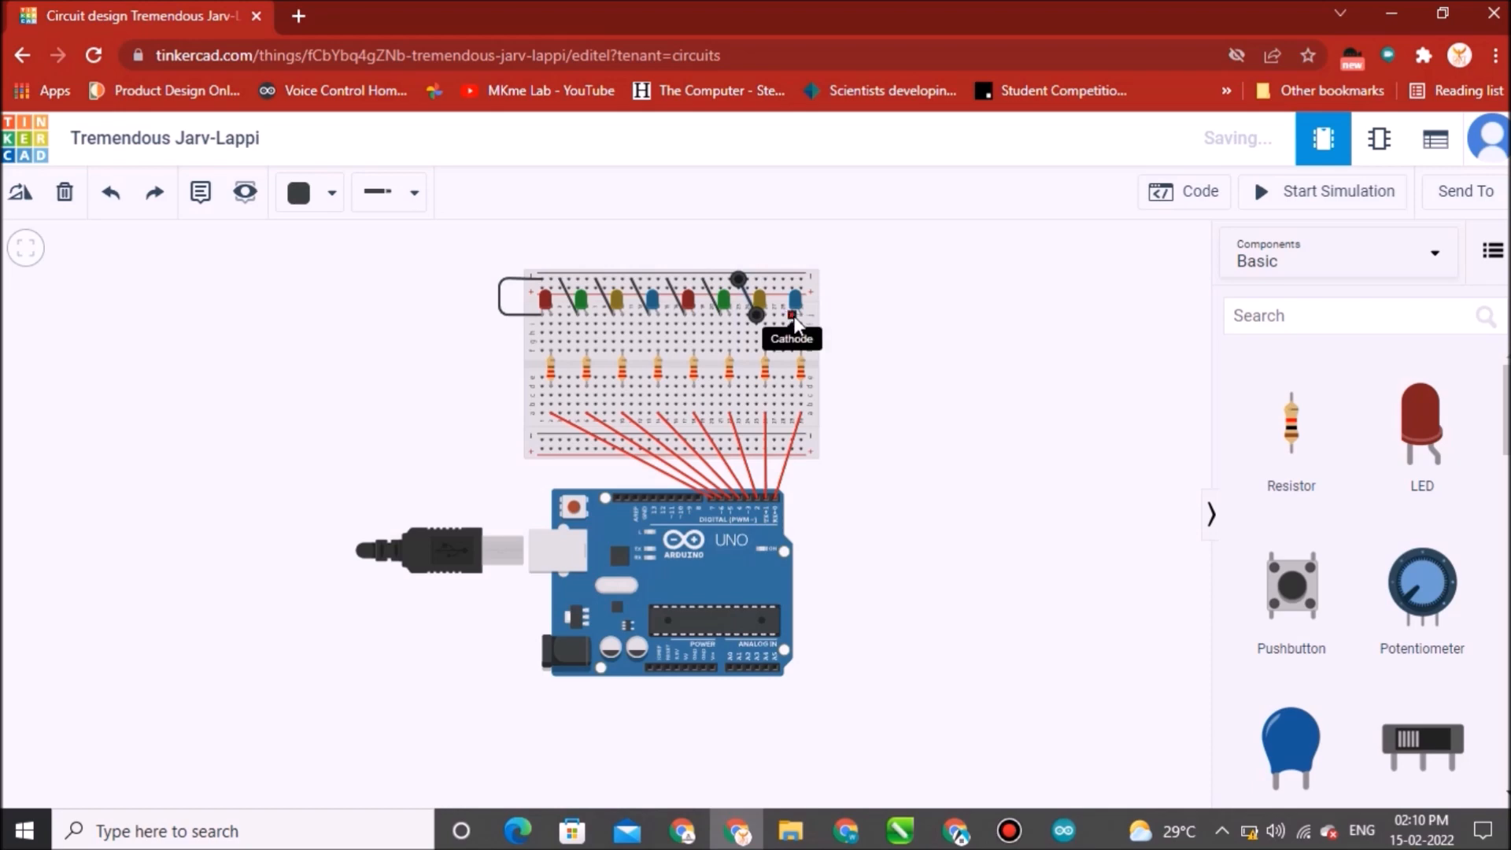
left_click(792, 315)
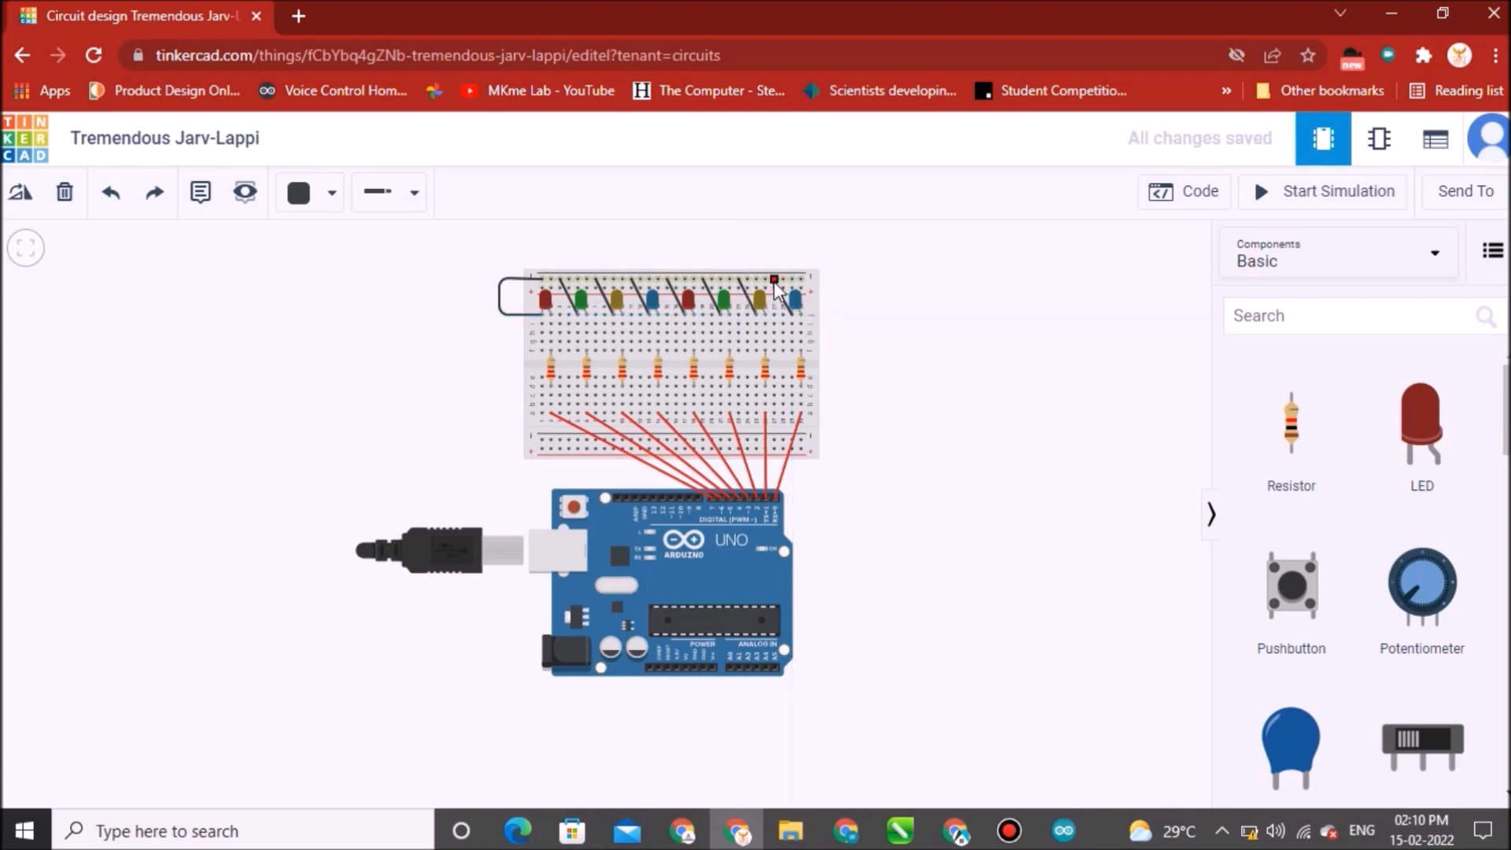
left_click(776, 281)
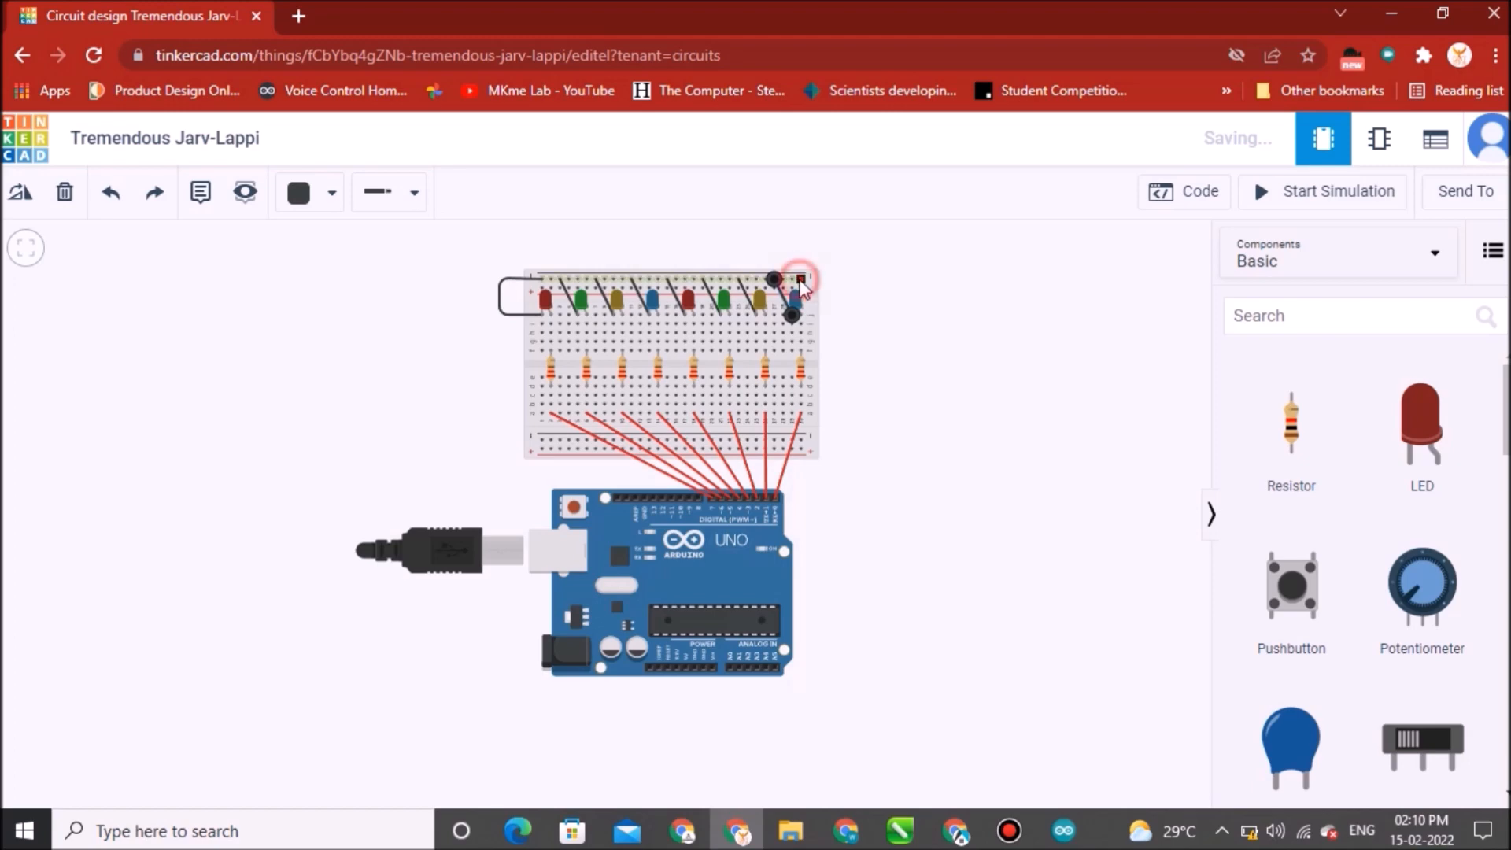
Connect the top rail of the breadboard to the Arduino's GND pin with a black wire routed around the right side.
left_click(835, 281)
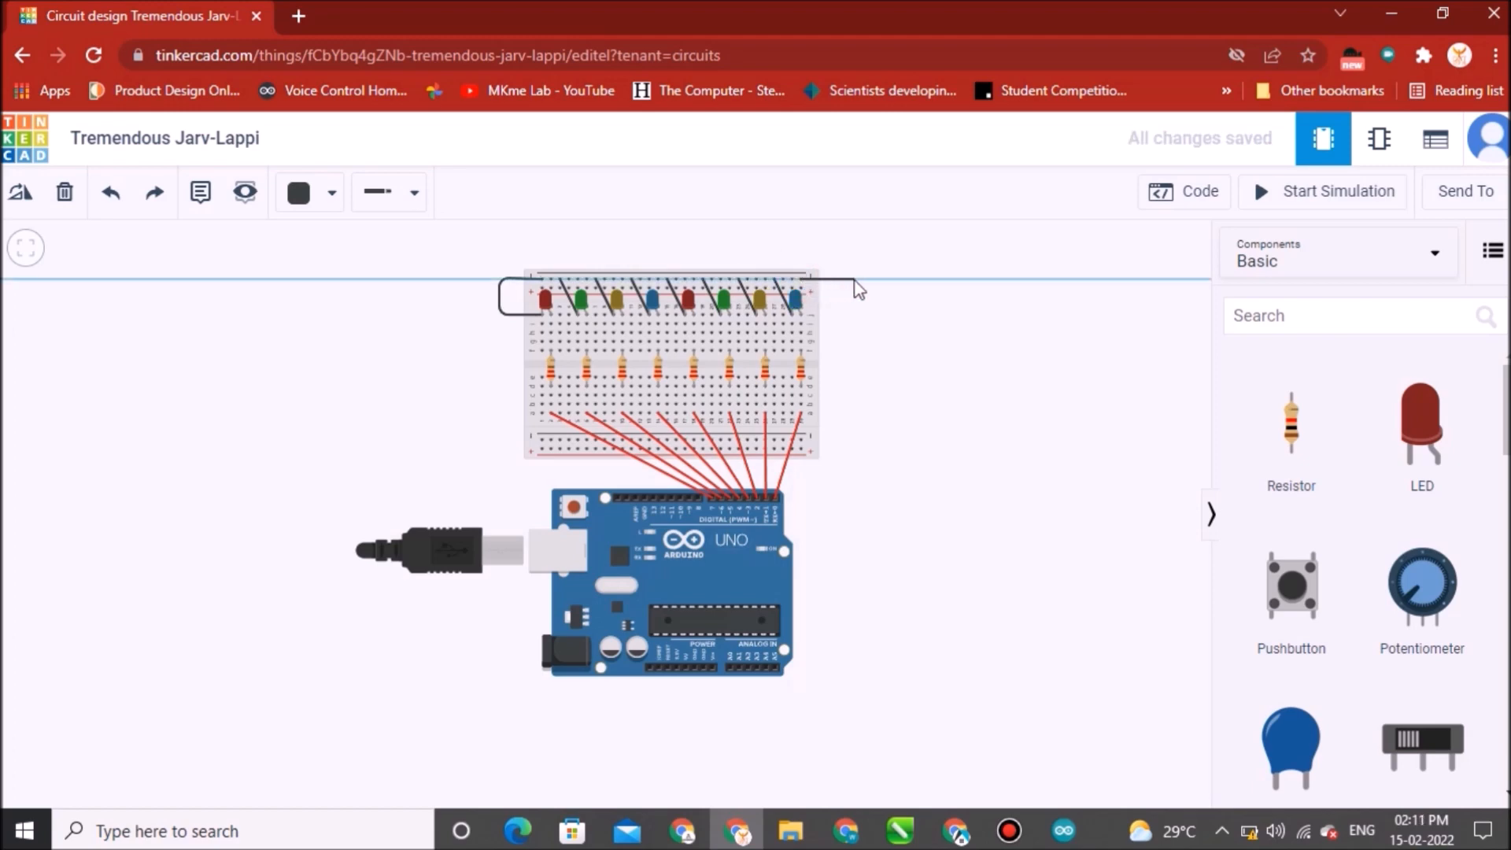
left_click(865, 280)
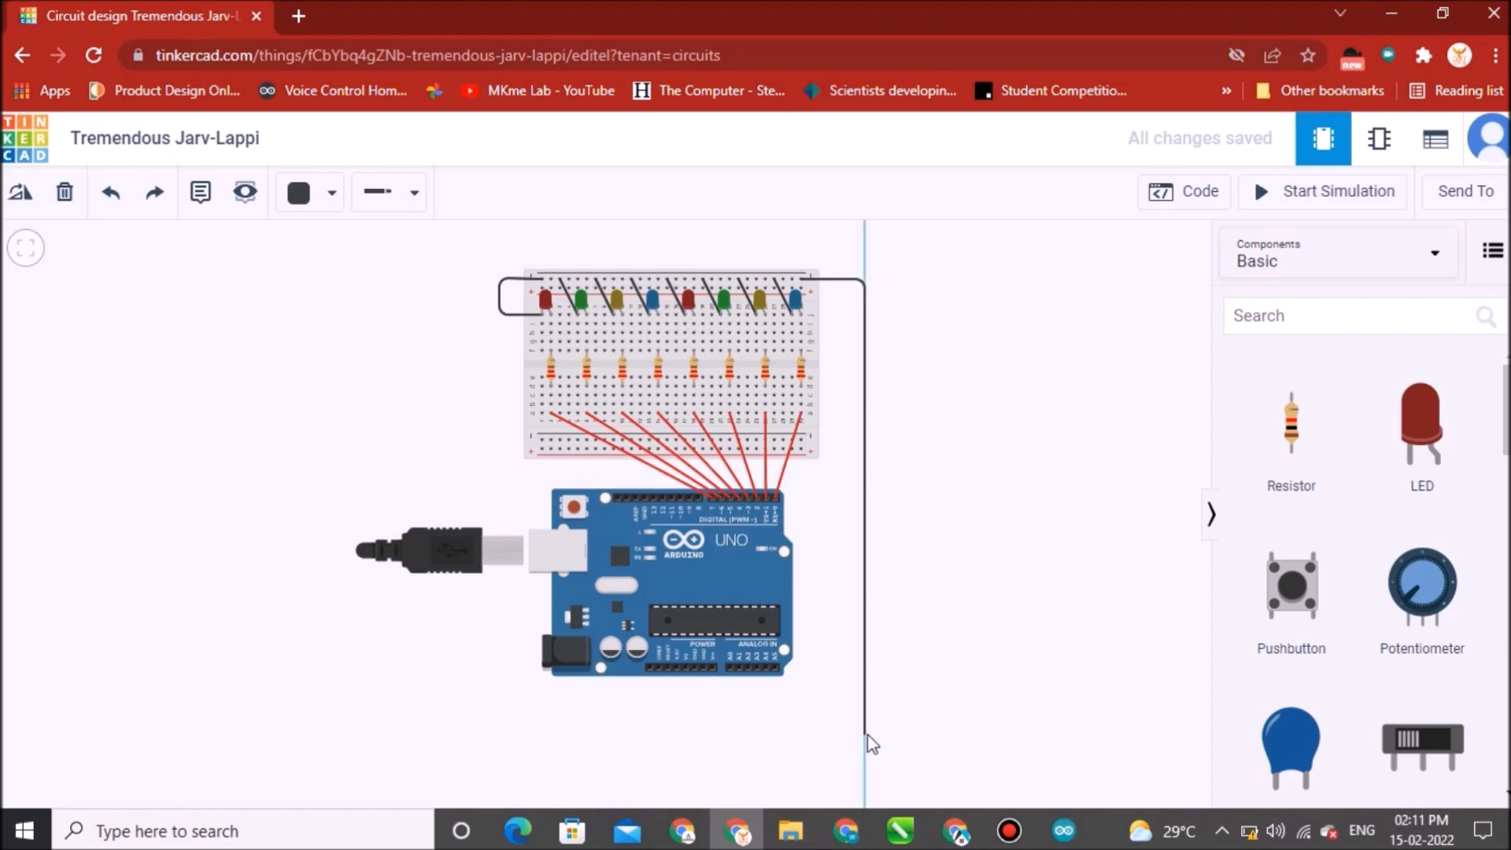
left_click(866, 734)
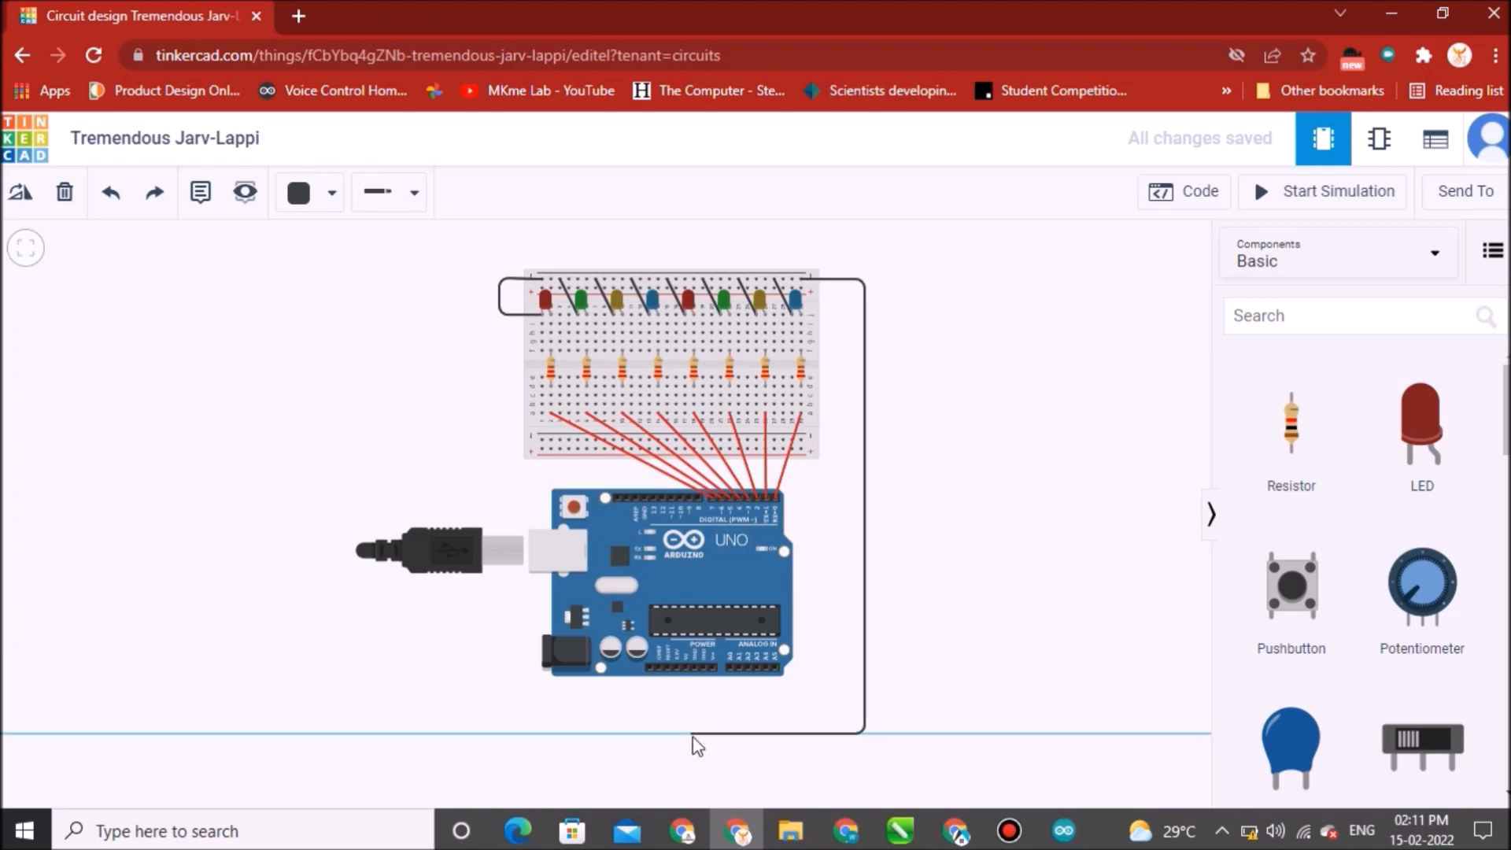
left_click(705, 735)
left_click(703, 669)
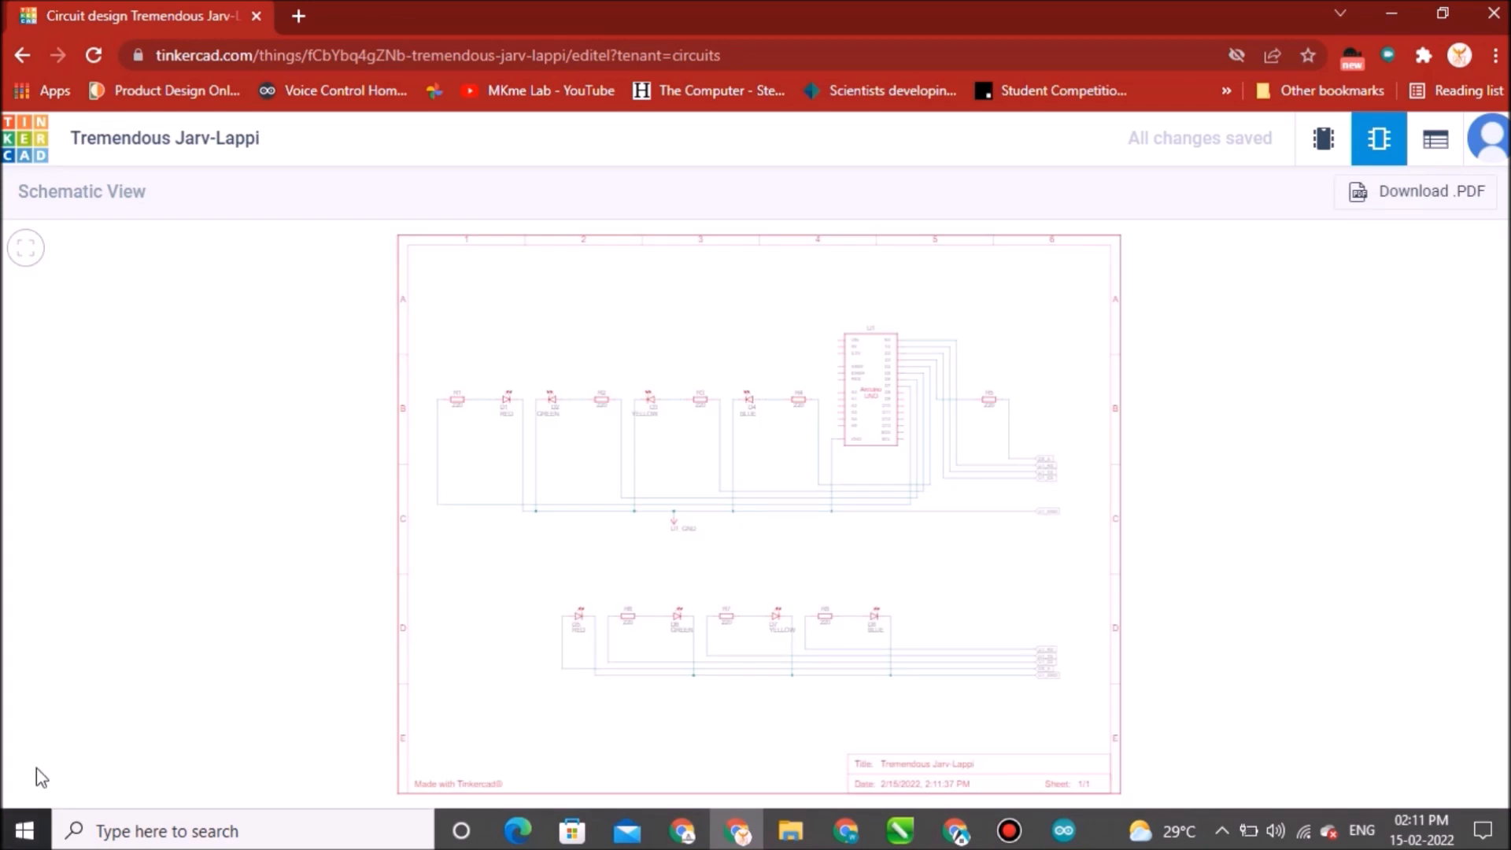
Review the circuit in the schematic view and the component list.
scroll(464, 709, "up", 1)
scroll(831, 598, "up", 3)
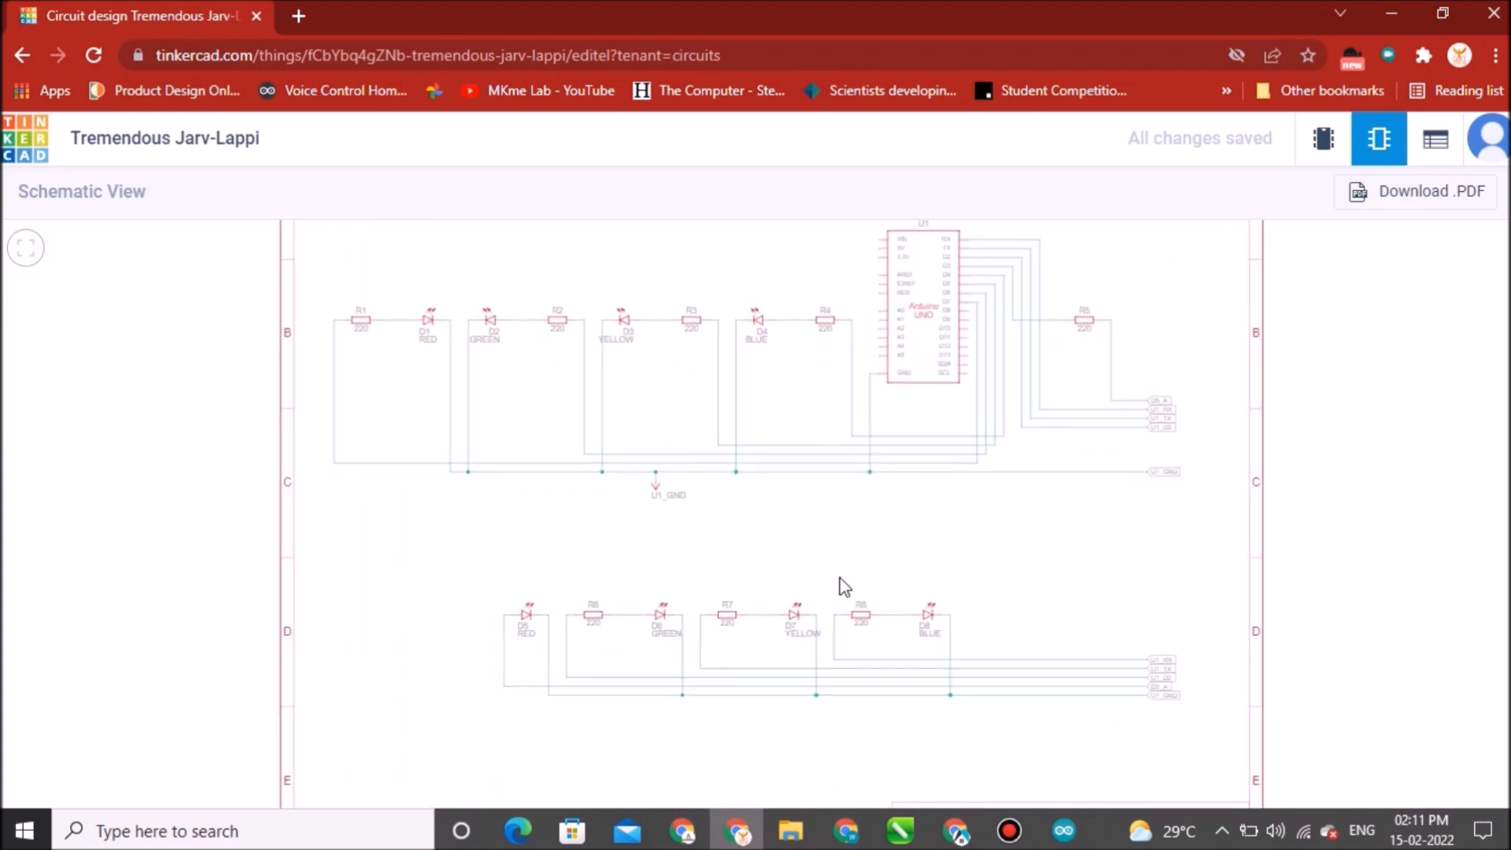
left_click_drag(839, 582, 819, 617)
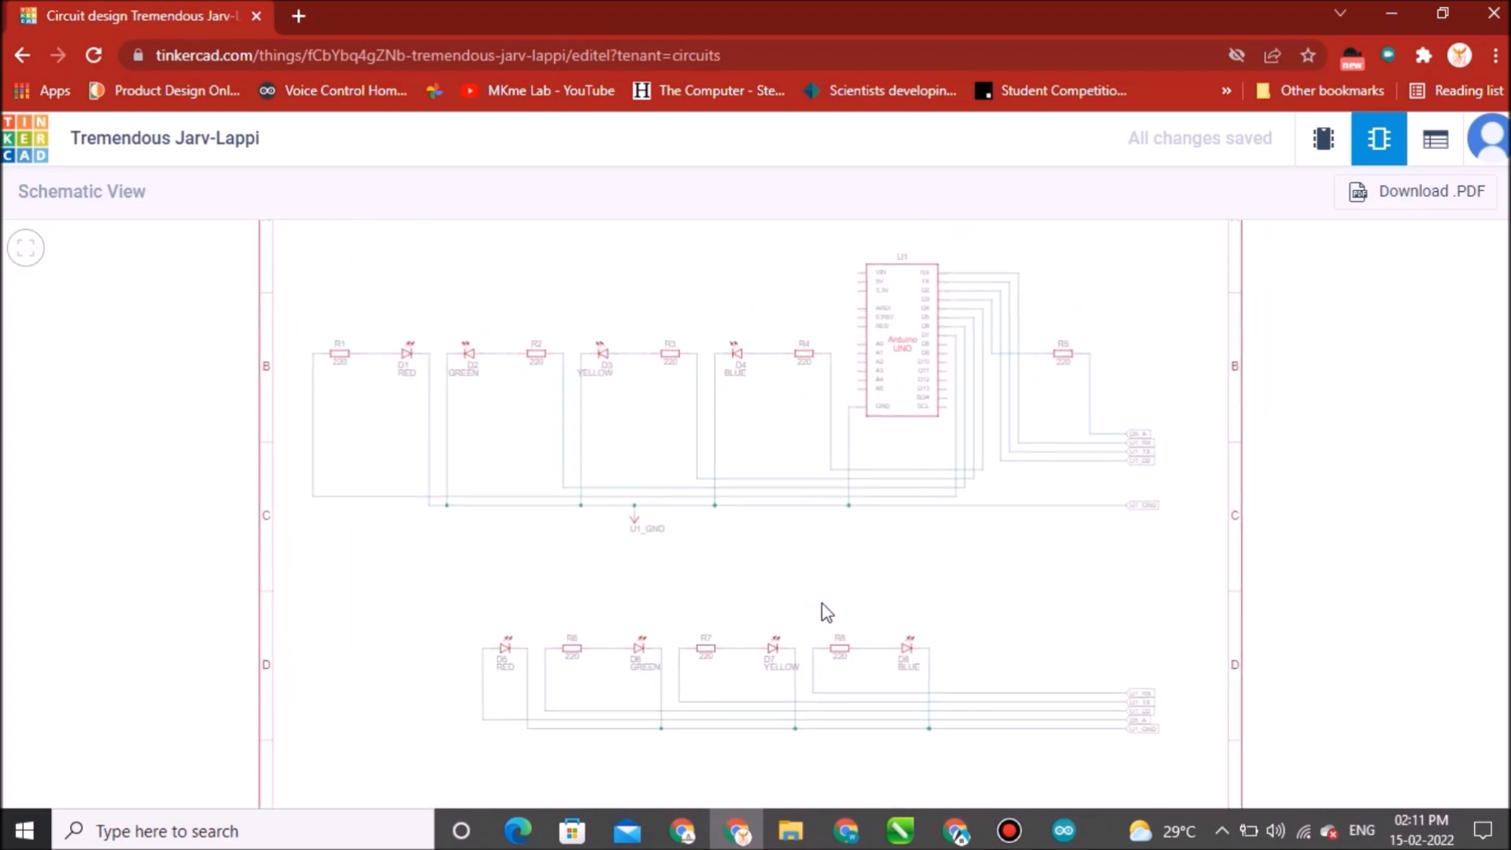
scroll(845, 582, "up", 1)
scroll(845, 577, "up", 1)
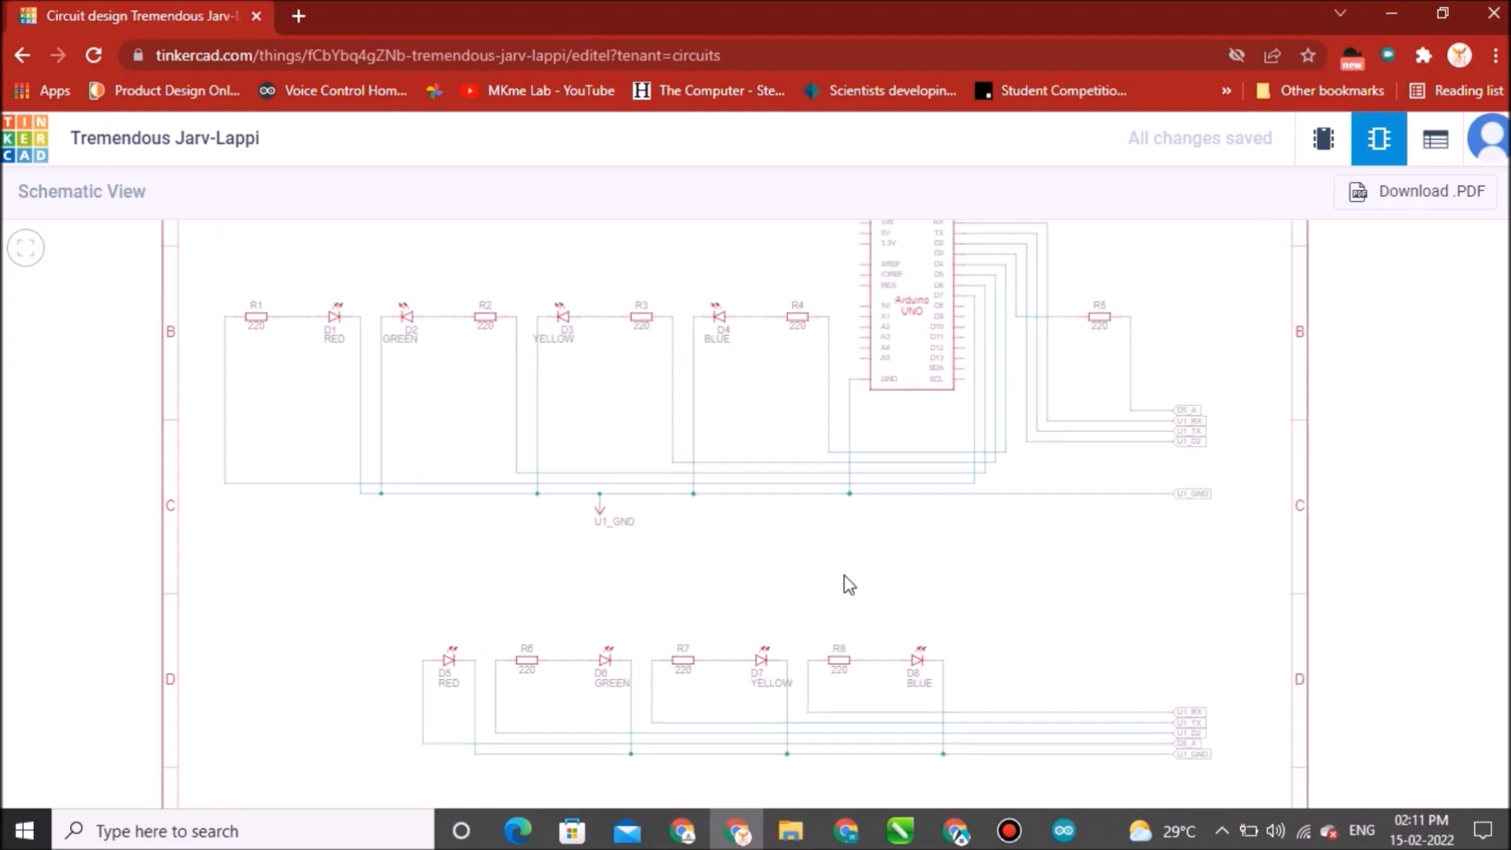
mouse_move(843, 580)
left_mouse_down()
mouse_move(824, 621)
mouse_move(848, 480)
left_mouse_up()
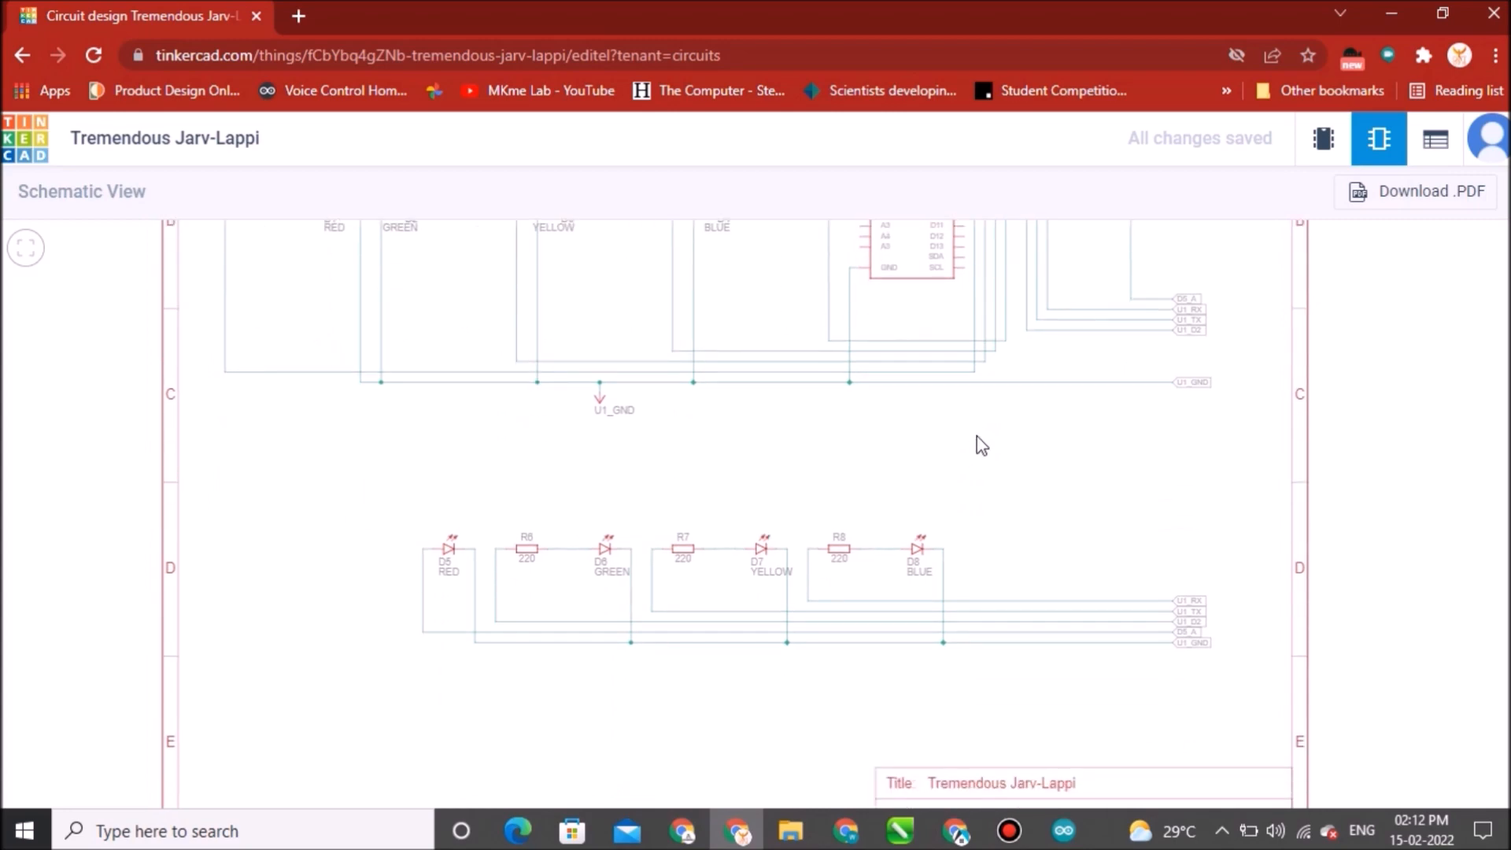
left_click(1436, 139)
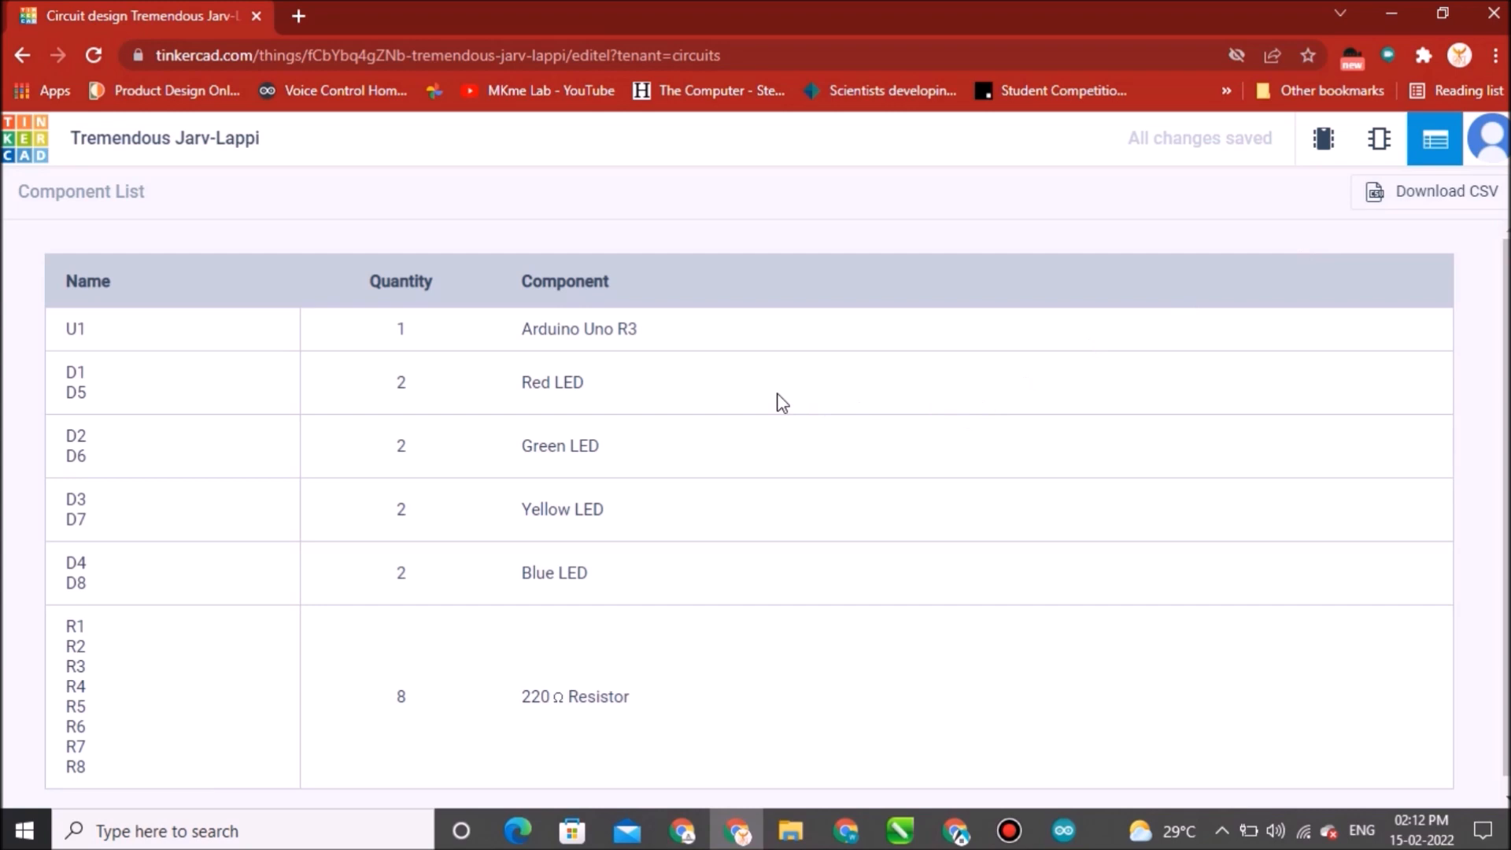
scroll(634, 573, "down", 1)
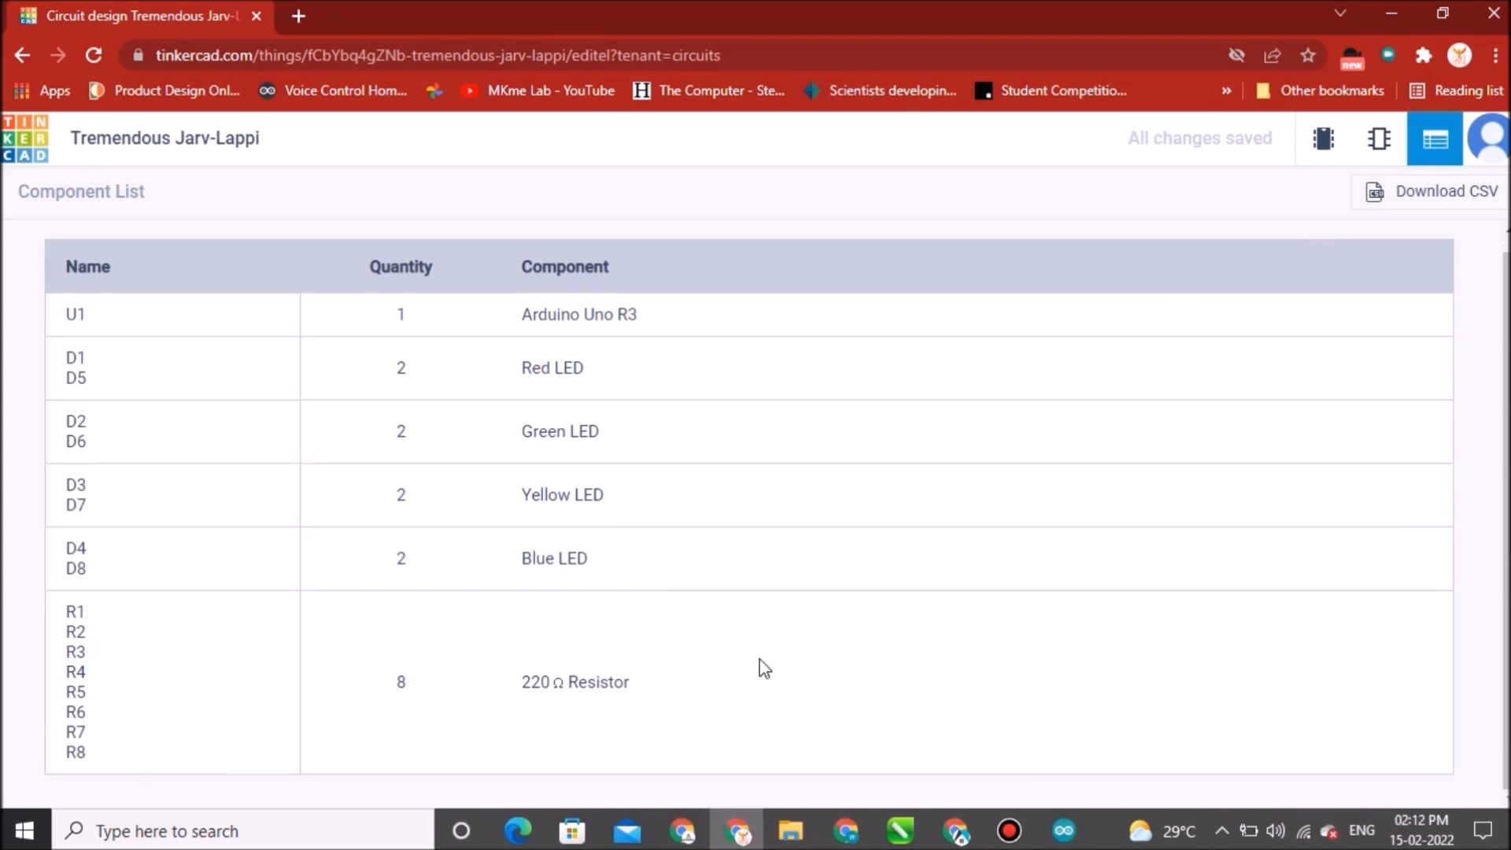
Return to the circuit view, open the code editor in Text mode, and delete all of the default code.
left_click(1324, 140)
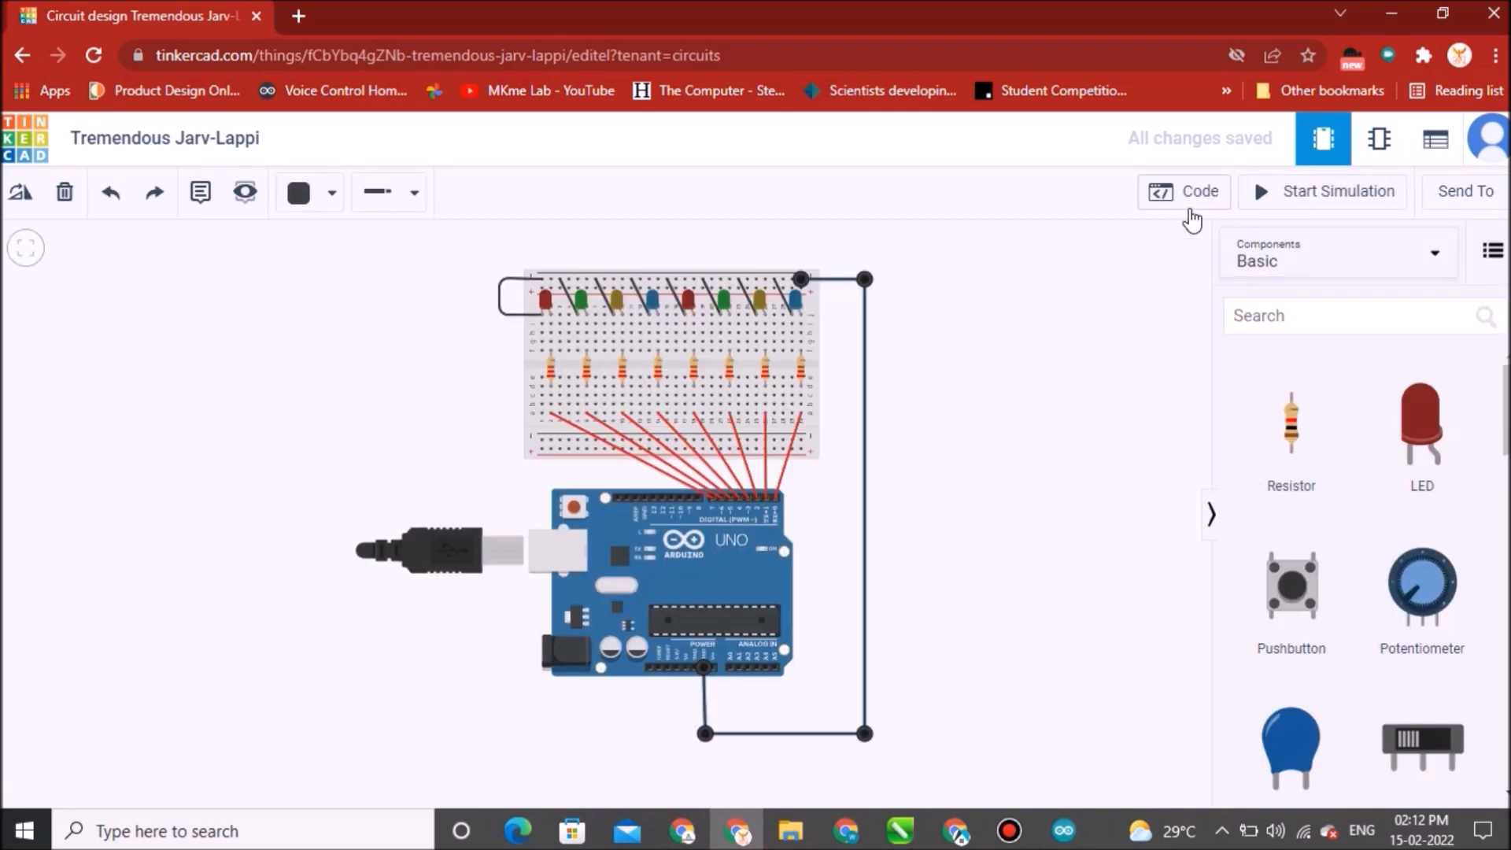
left_click_drag(986, 418, 712, 422)
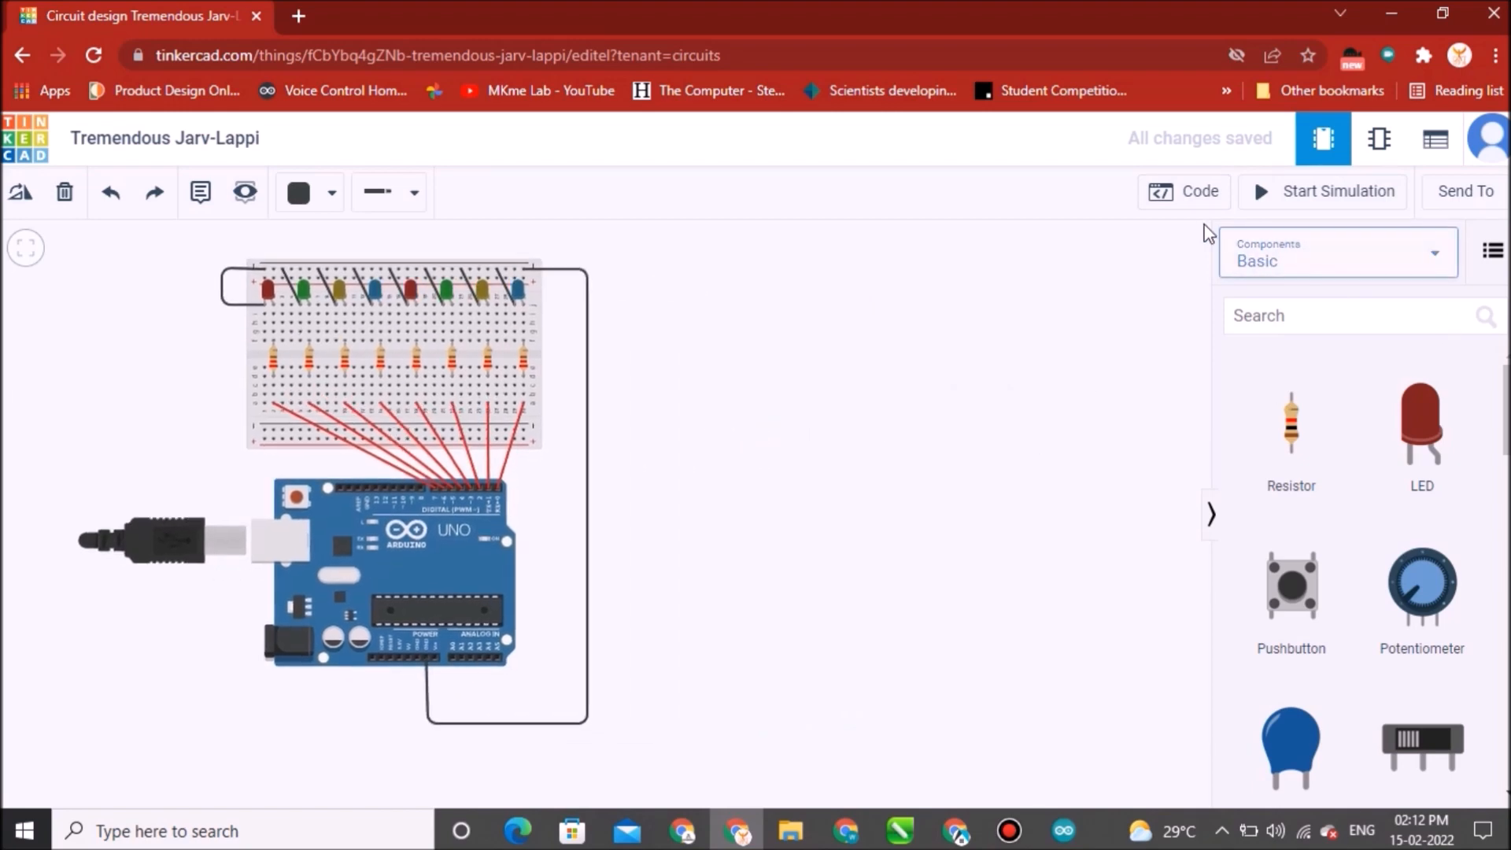
left_click(1203, 196)
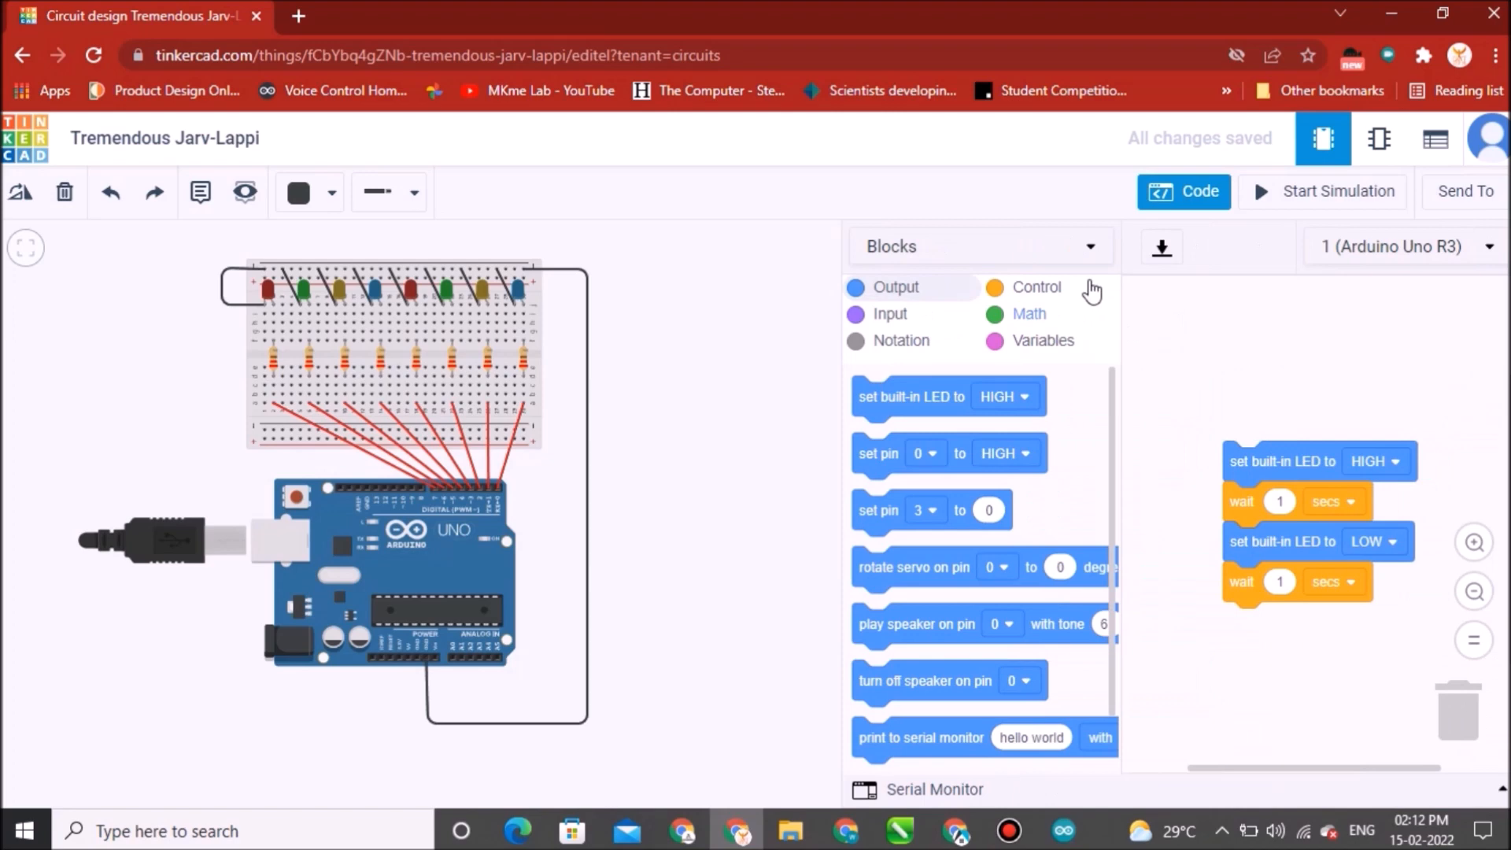
left_click(1092, 246)
left_click(991, 347)
left_click(819, 504)
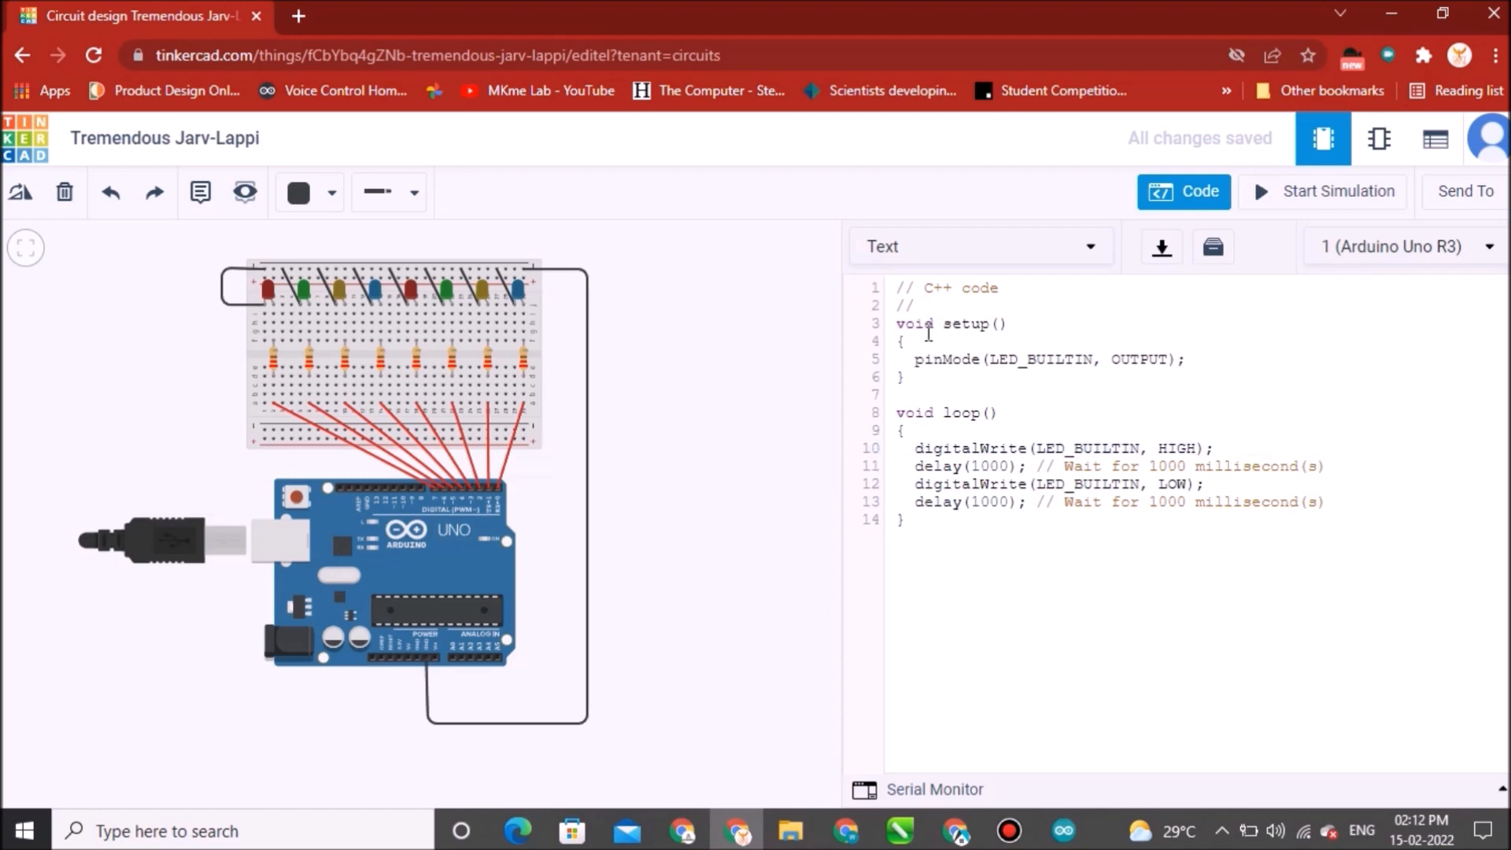
left_click_drag(895, 291, 1365, 630)
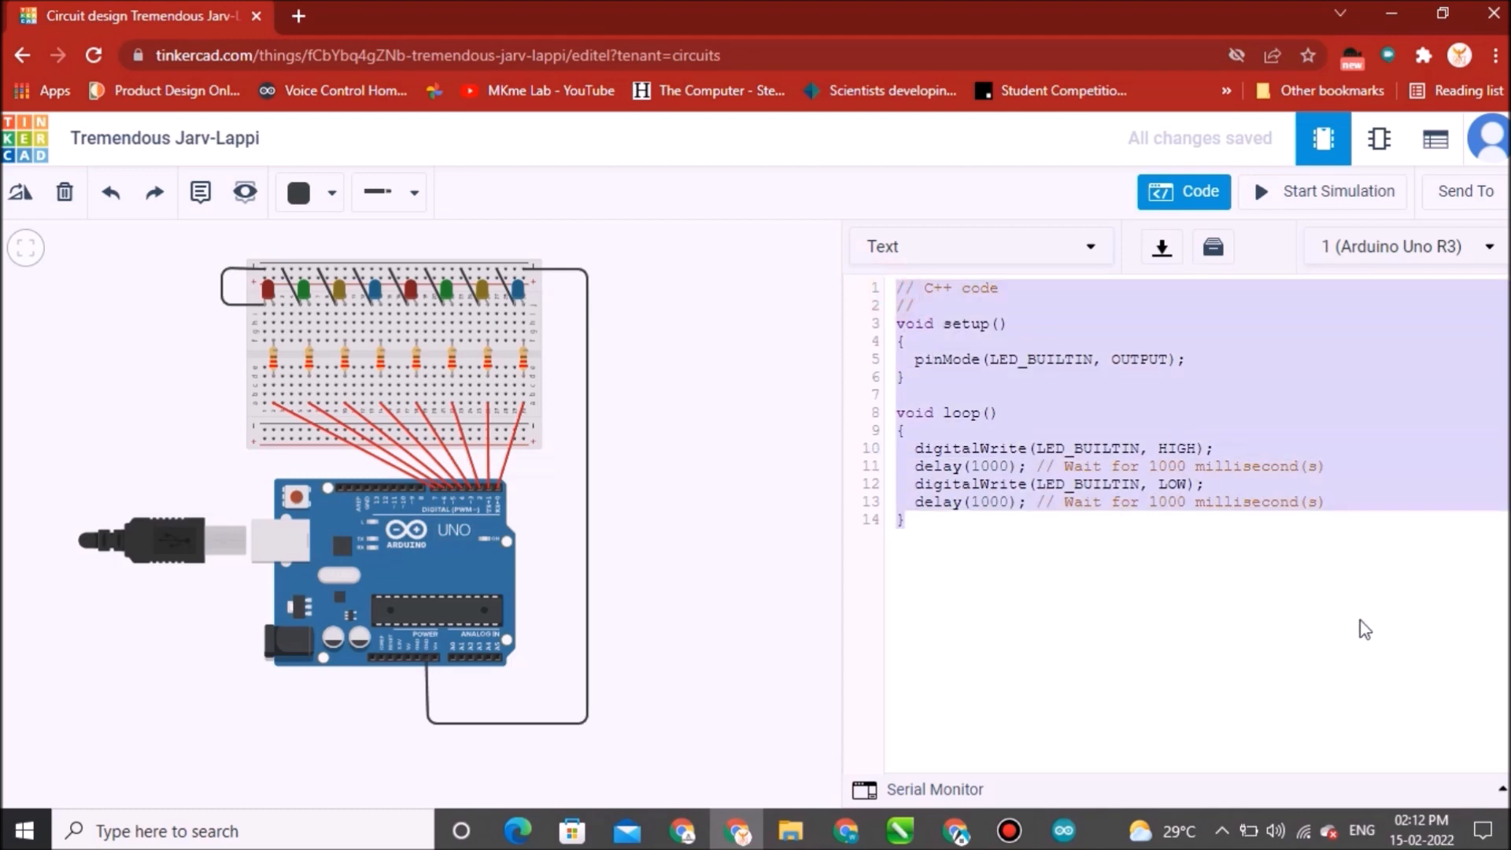
key("BackSpace")
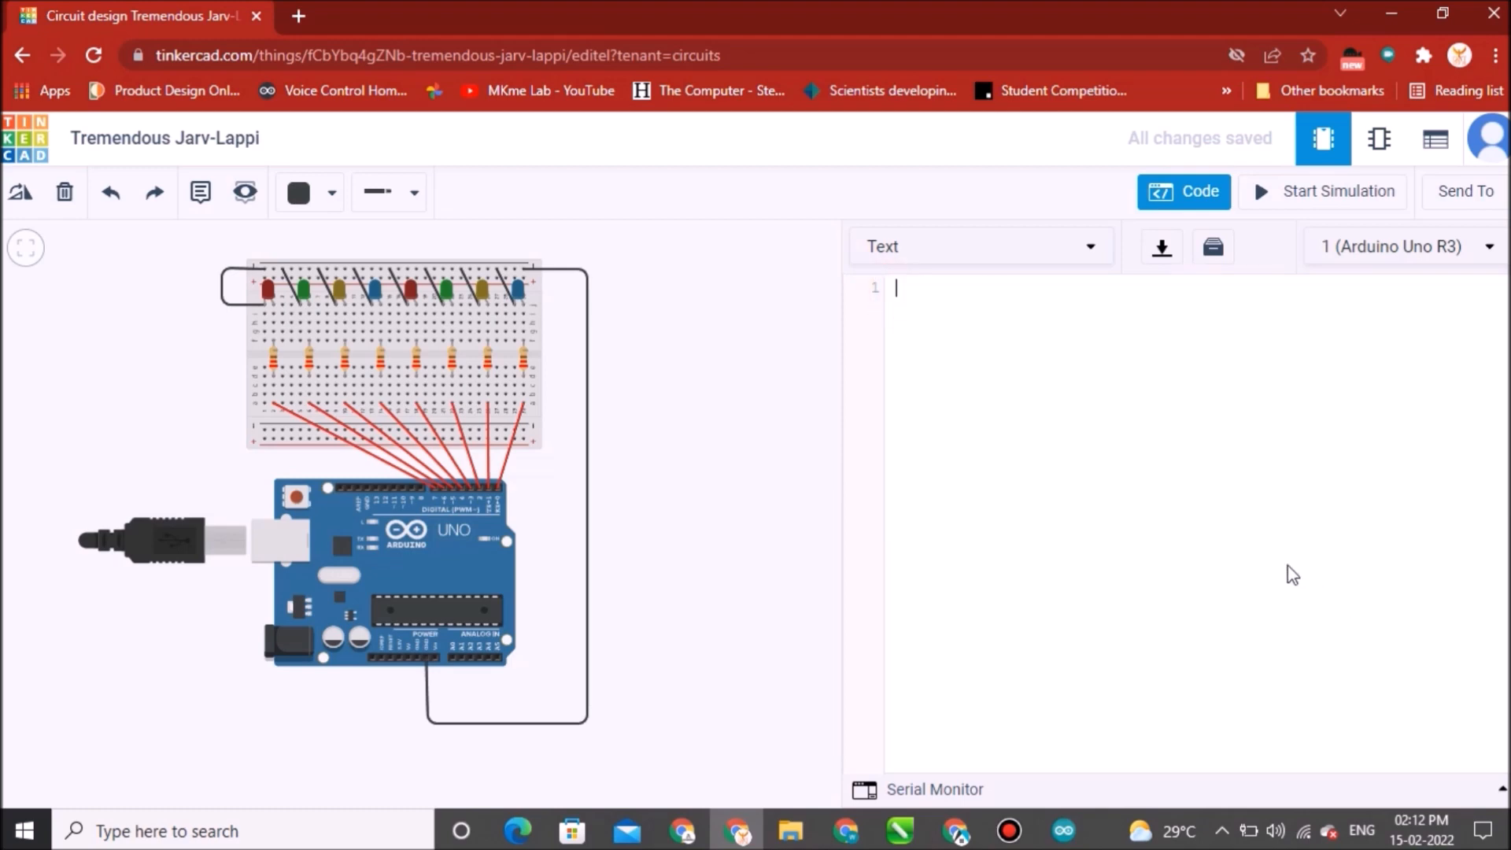
Copy the whole concept_1 sketch from the Arduino IDE and paste it into the empty code editor.
left_click(1066, 831)
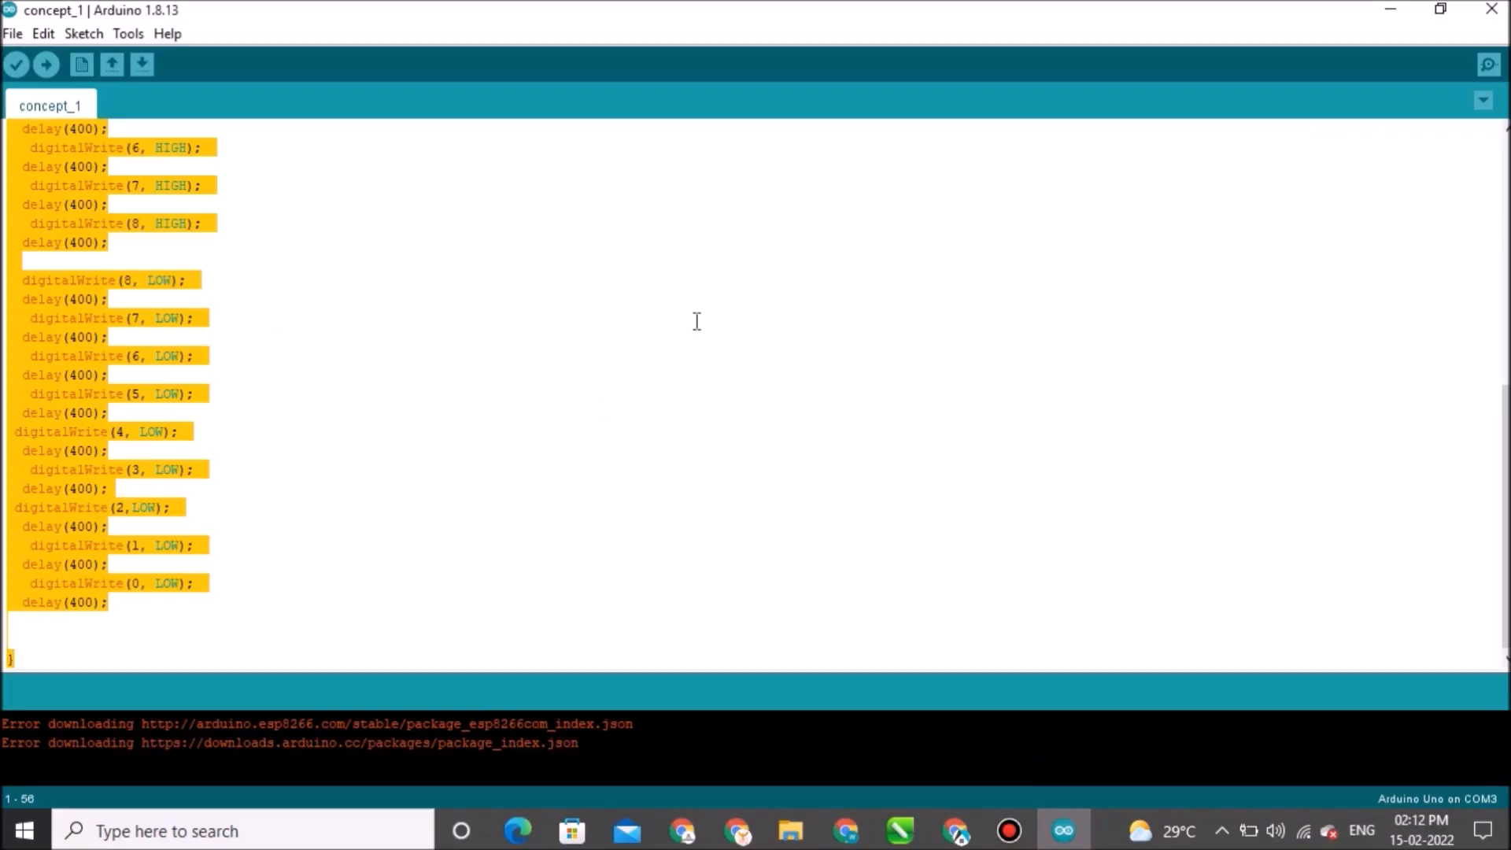
left_click(698, 346)
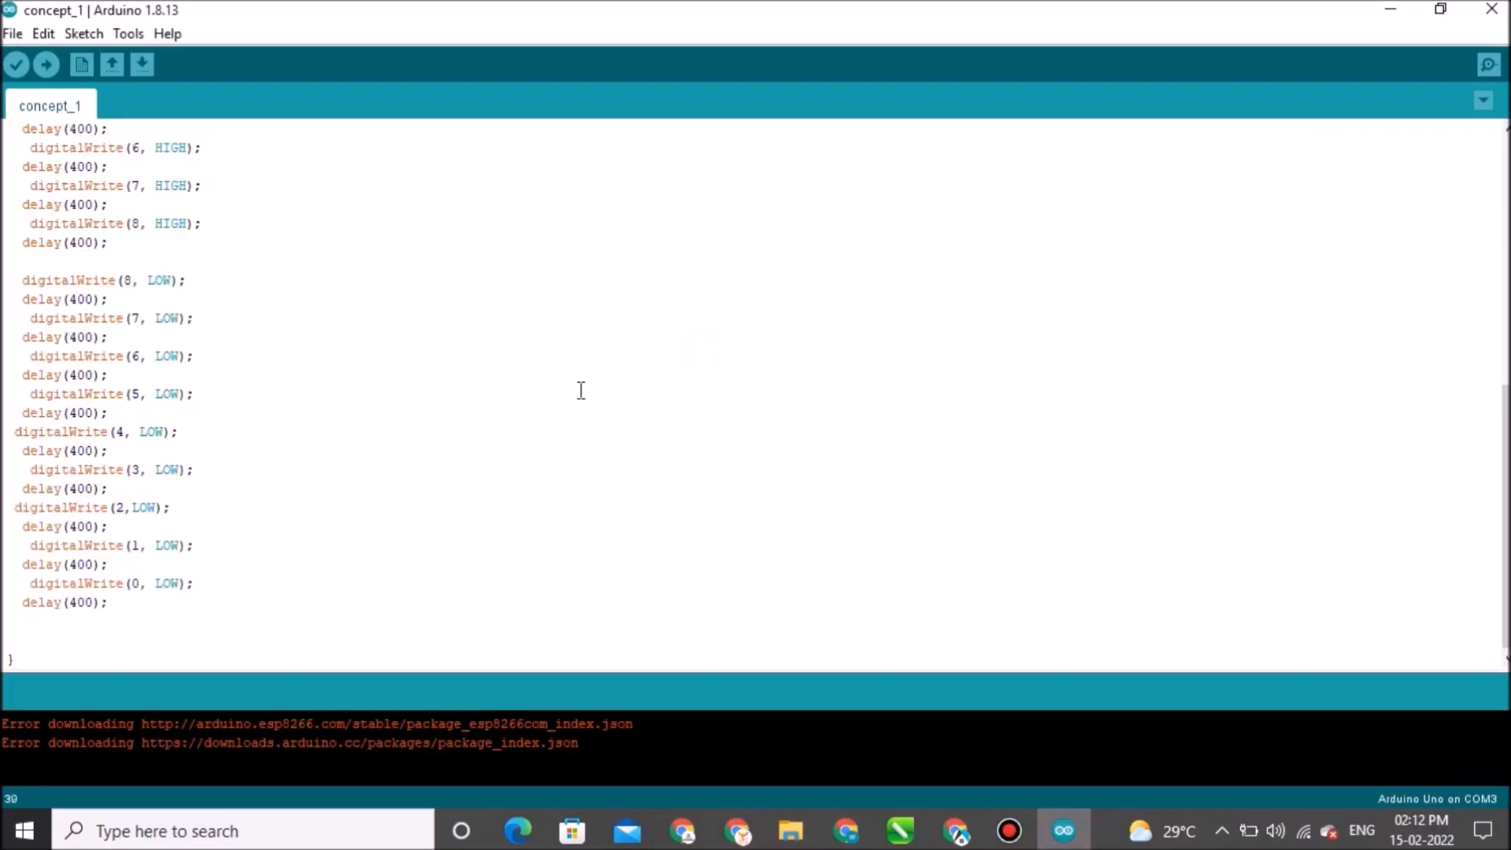
key("ctrl+a")
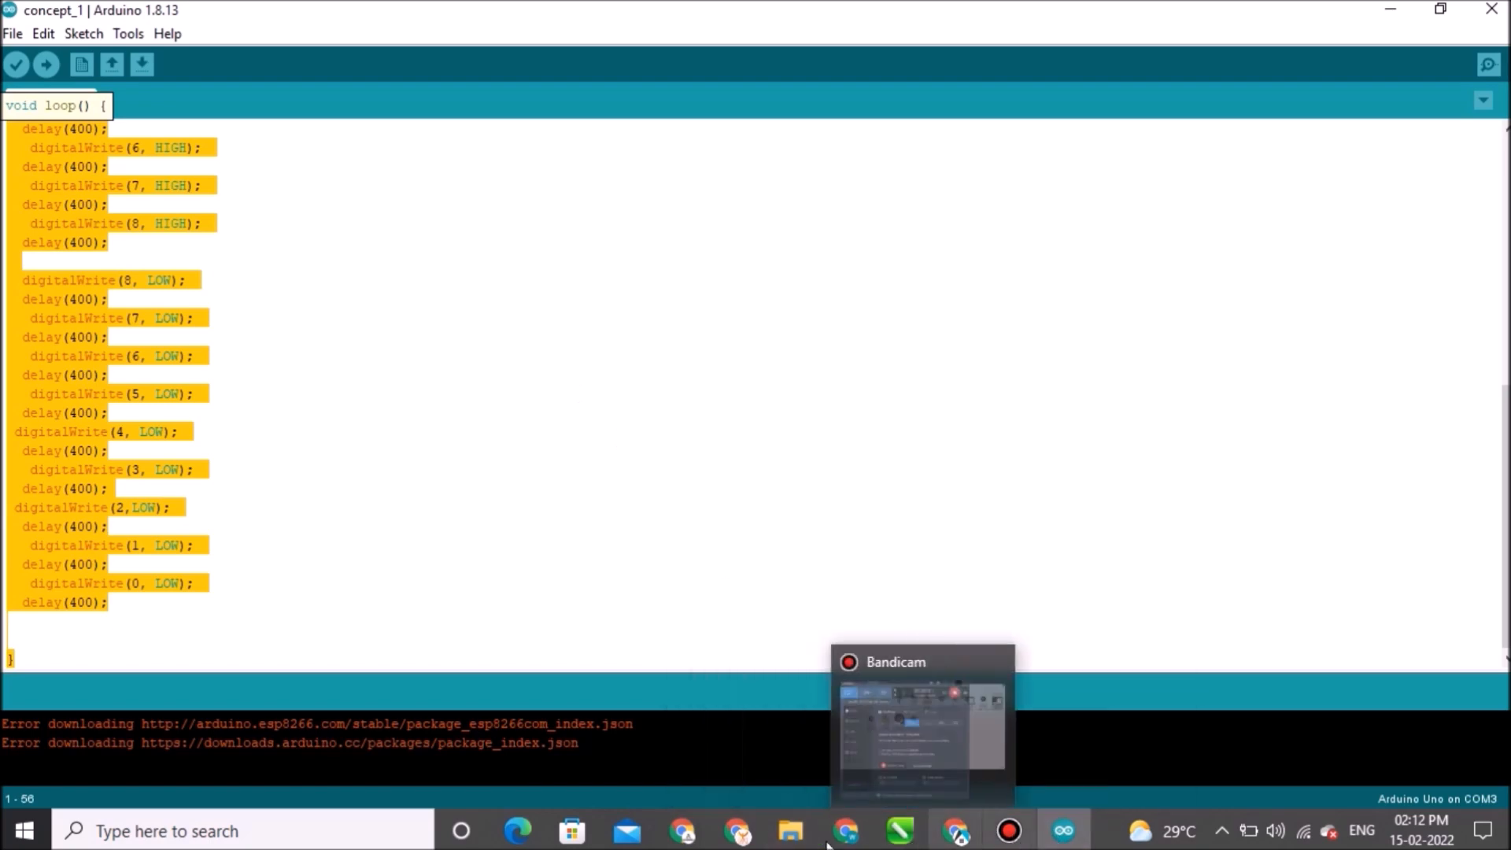
left_click(754, 841)
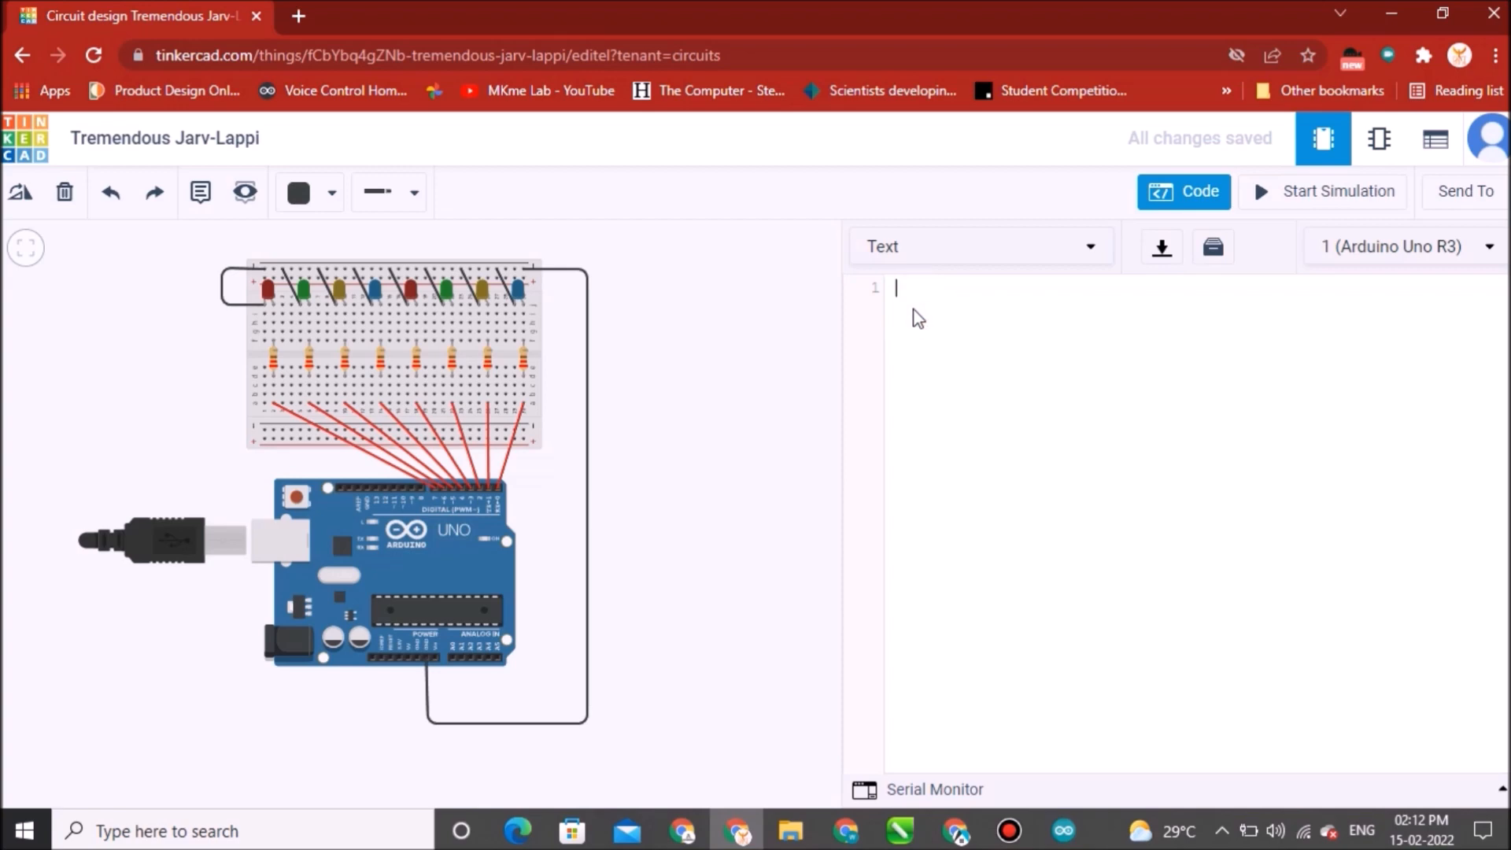
key("ctrl+v")
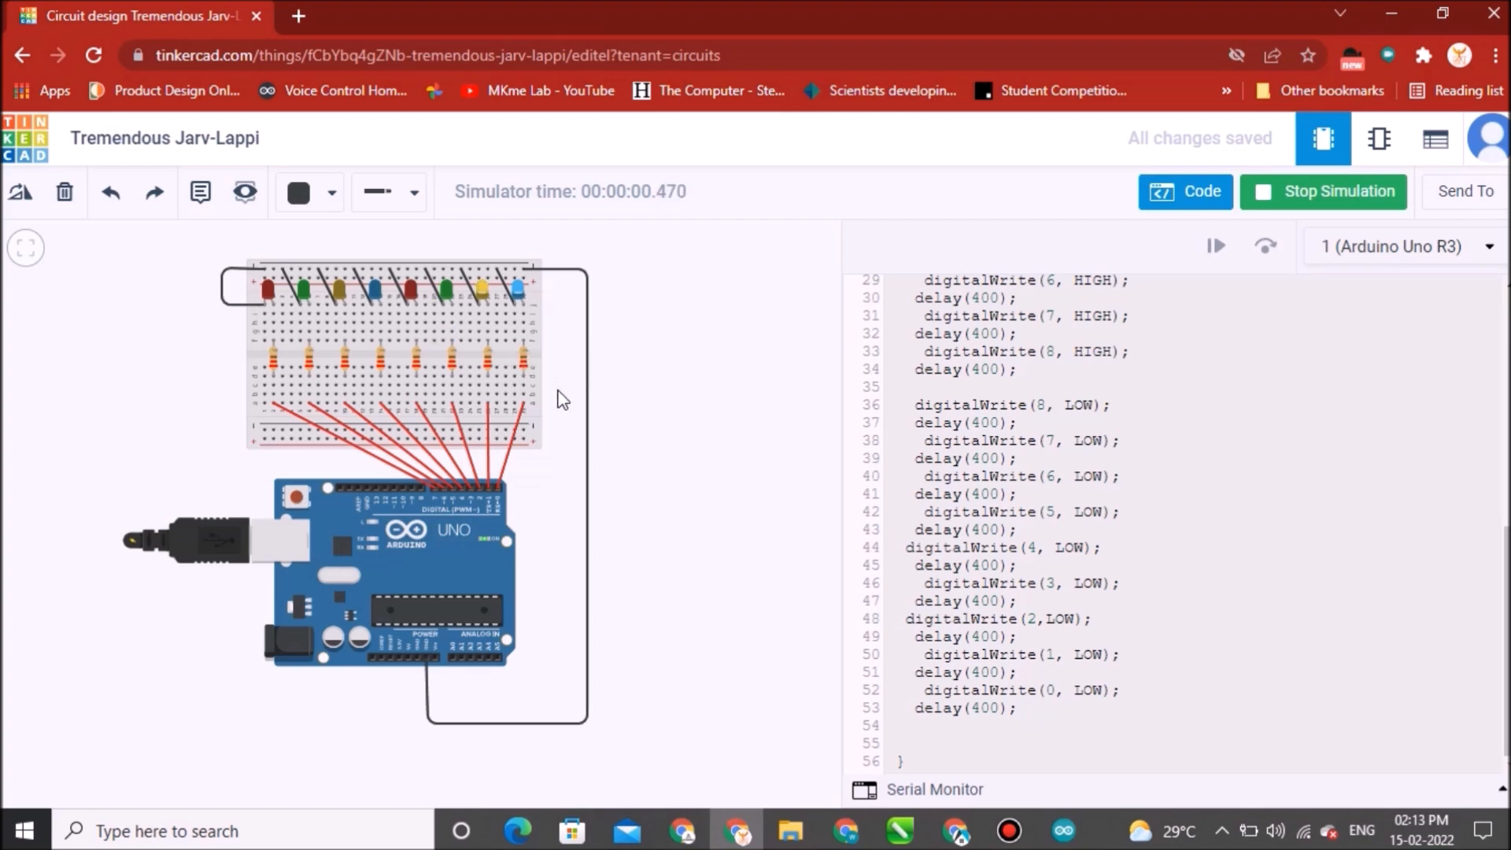
Watch the LED sequence in the running simulation up close, then stop the simulation.
left_click_drag(560, 390, 703, 429)
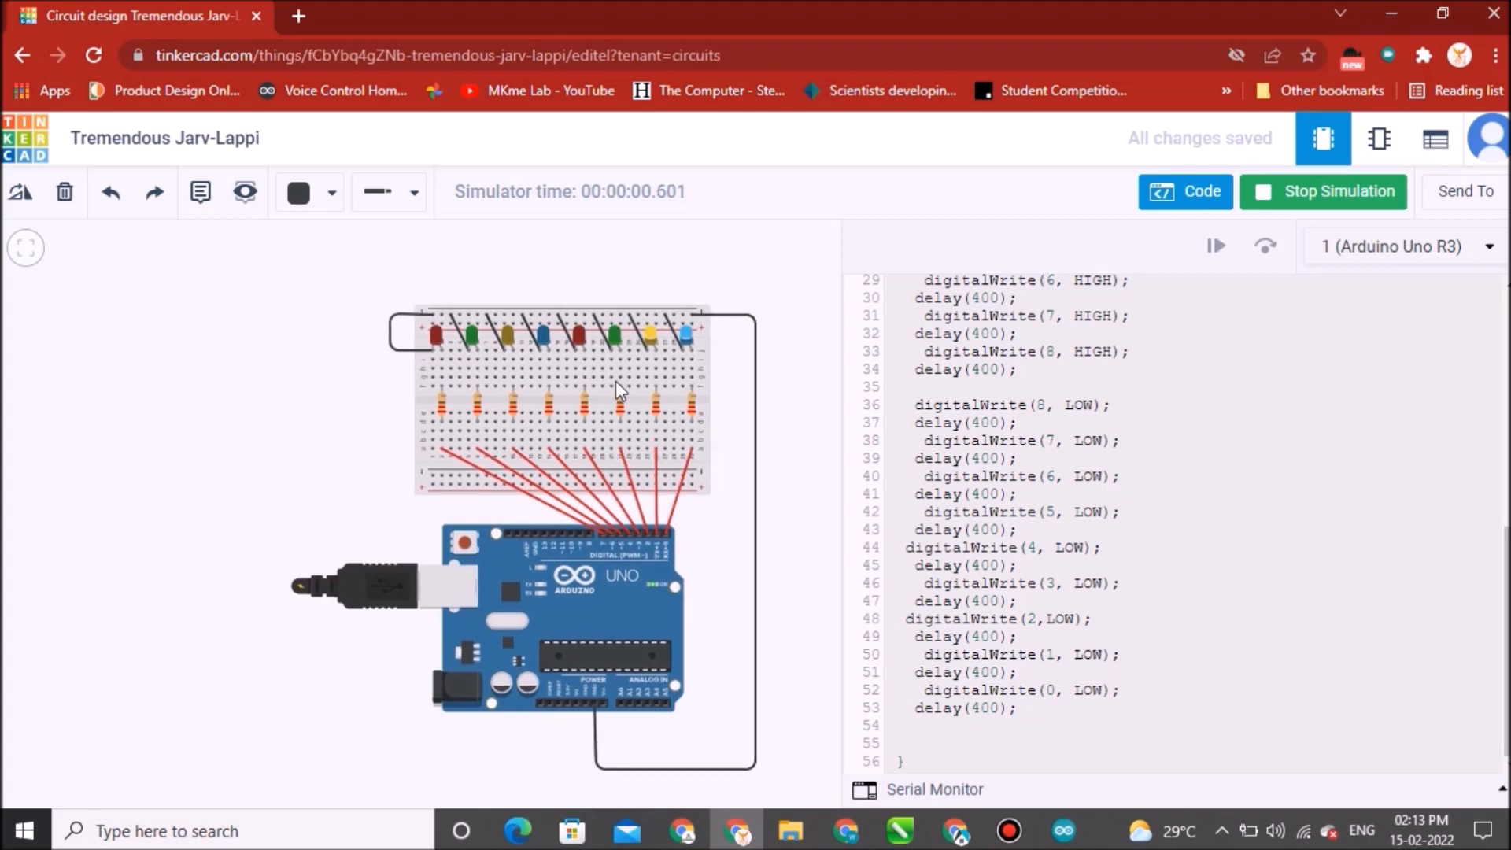
scroll(612, 376, "up", 3)
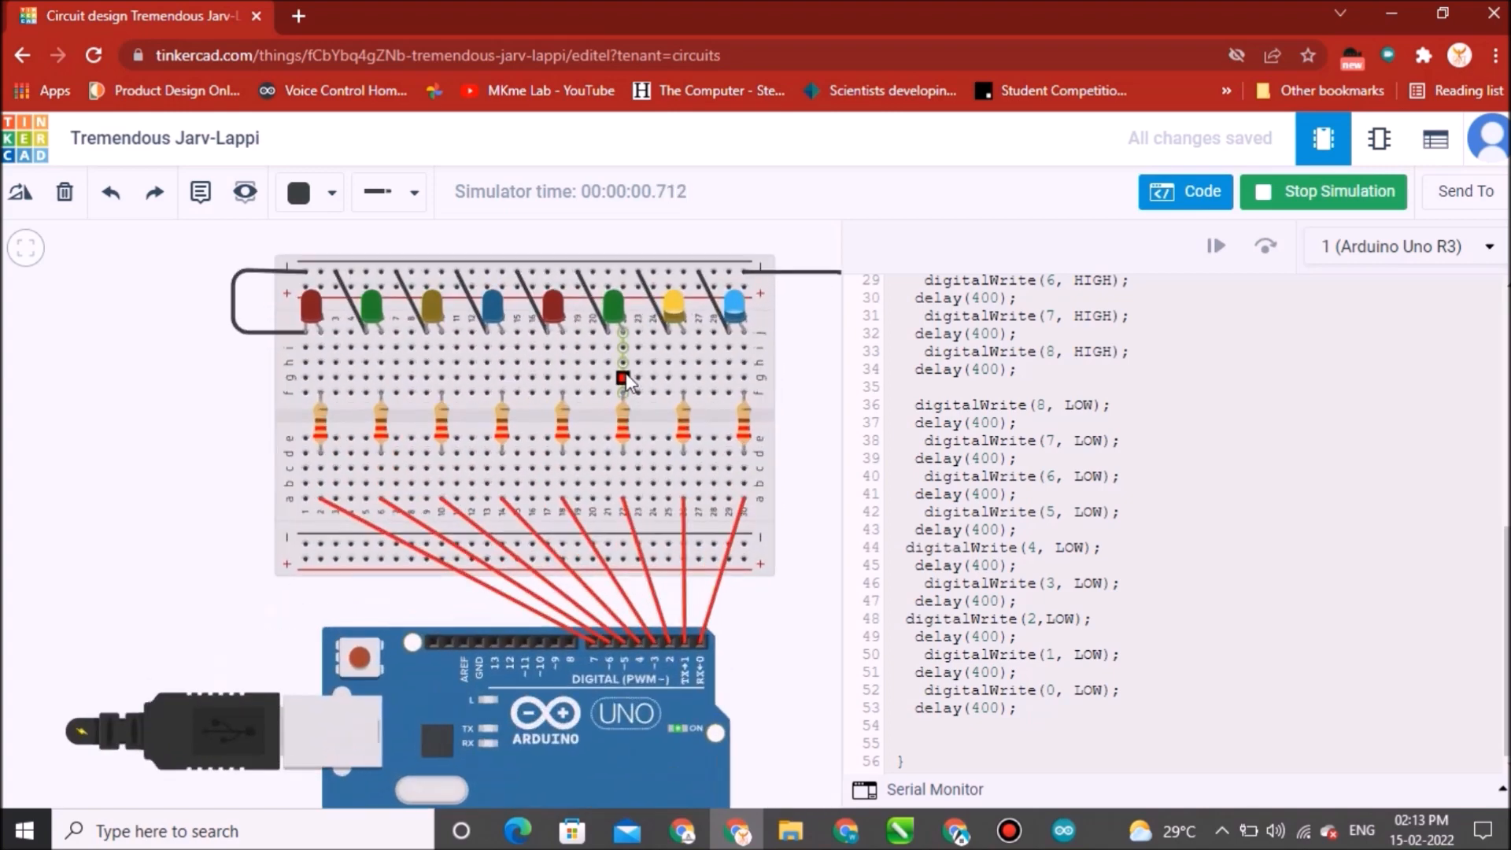
scroll(627, 377, "up", 1)
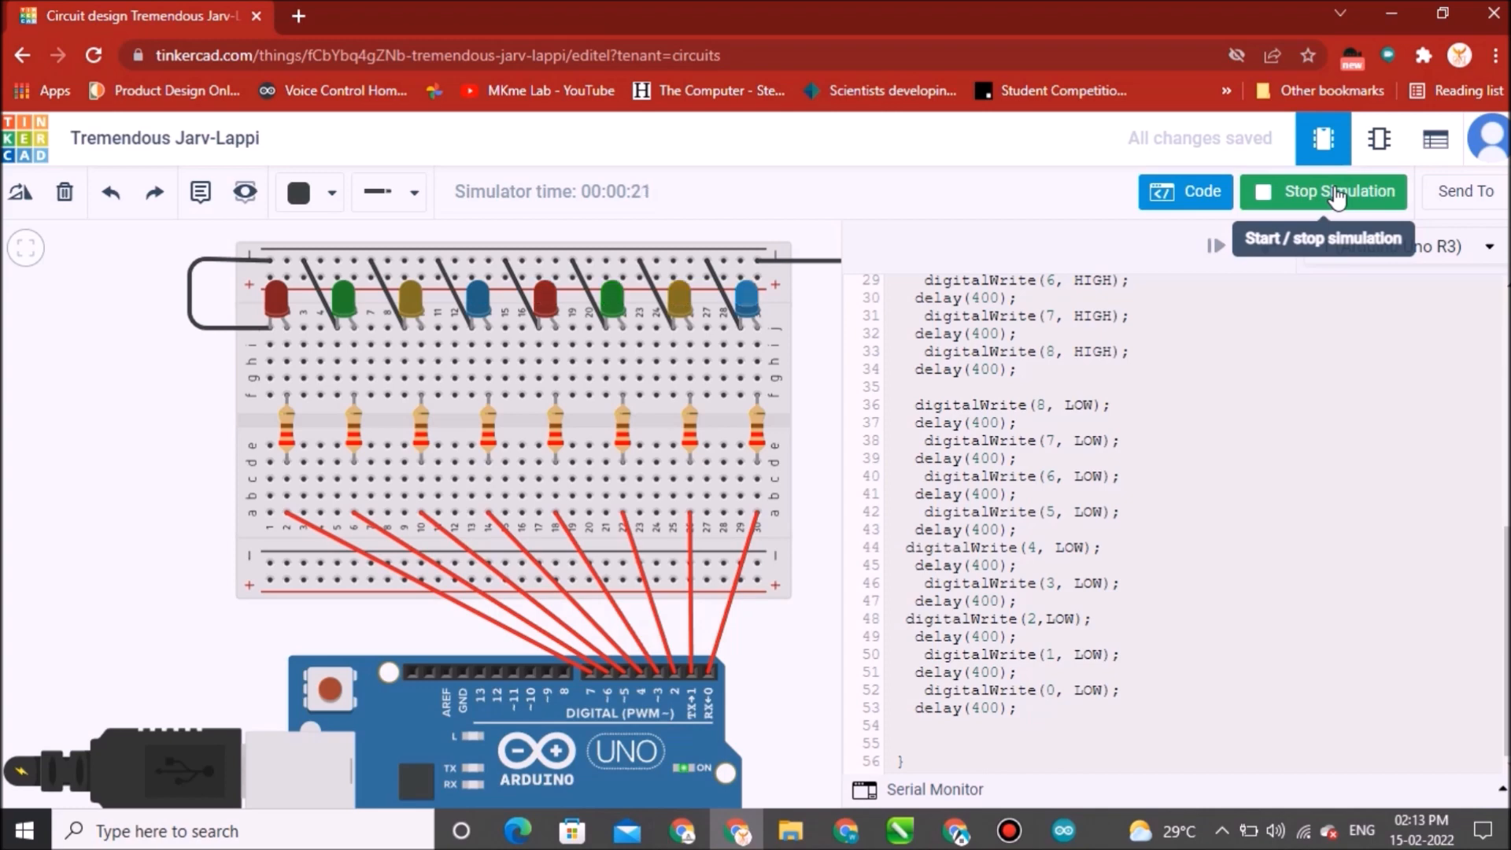
left_click(1336, 193)
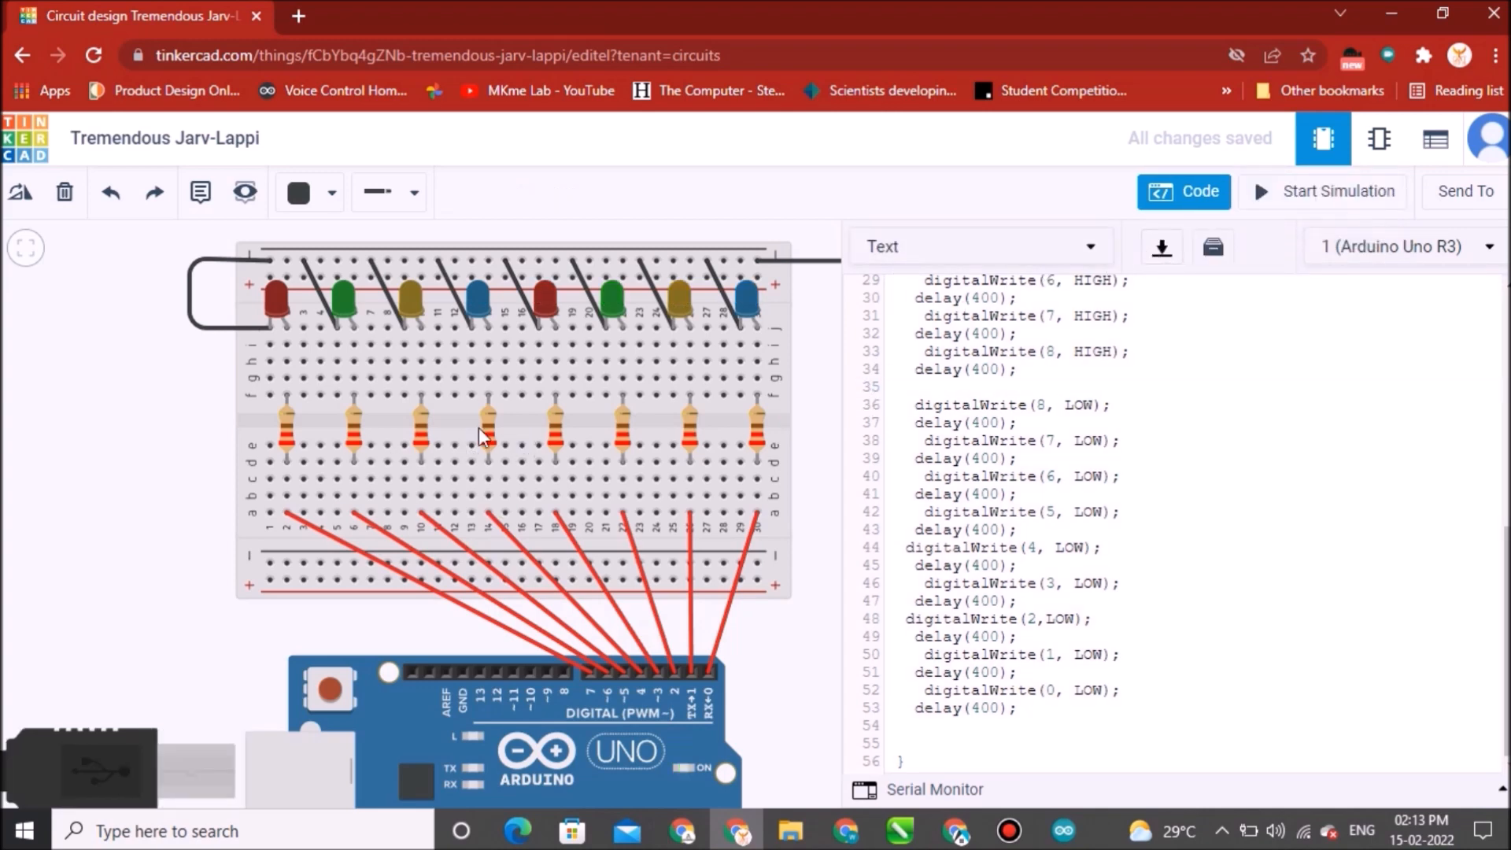
scroll(479, 429, "down", 5)
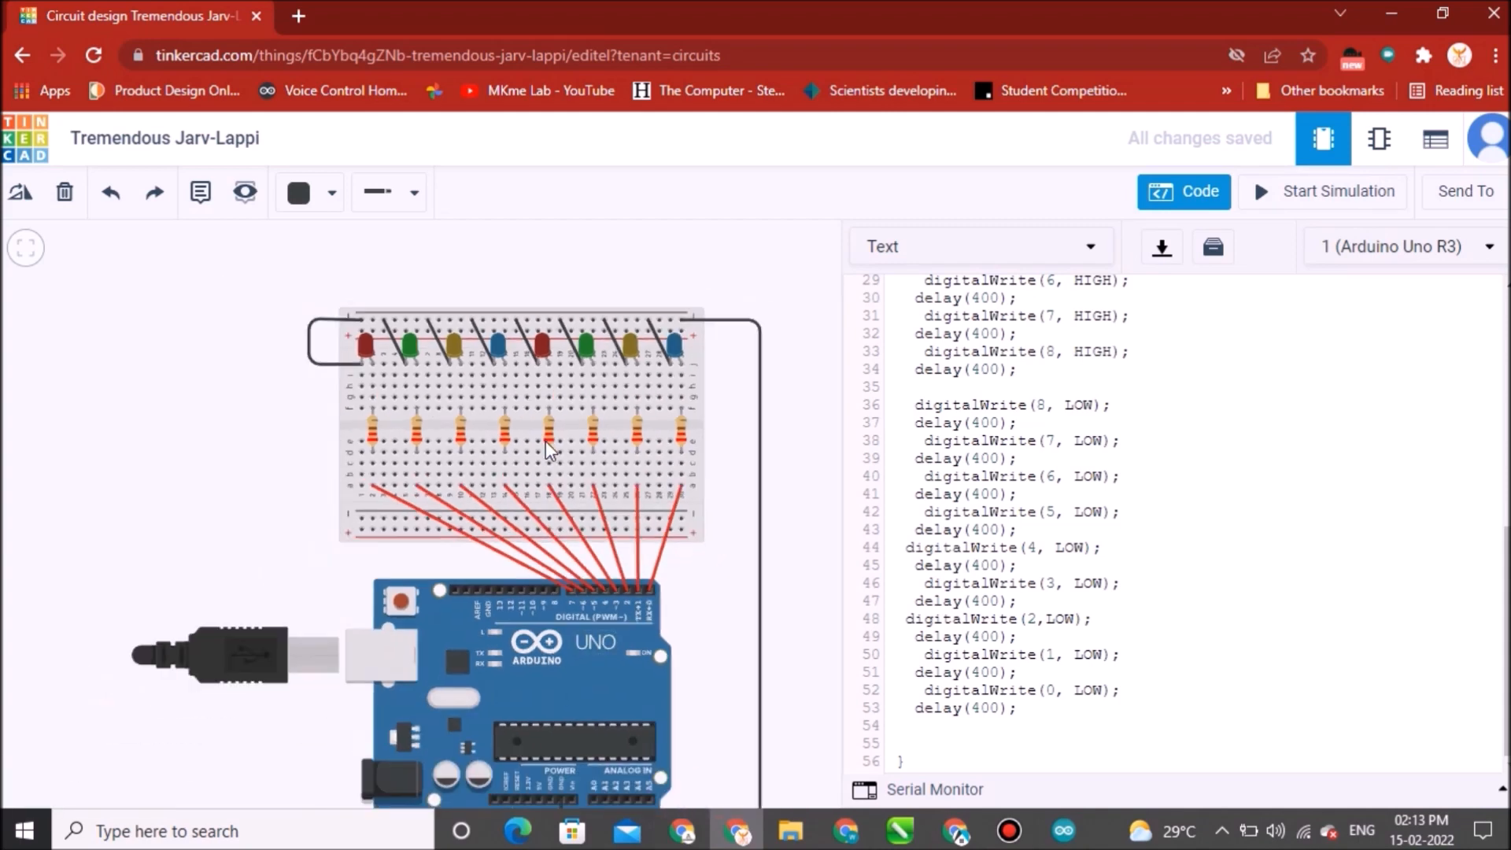
scroll(546, 440, "down", 3)
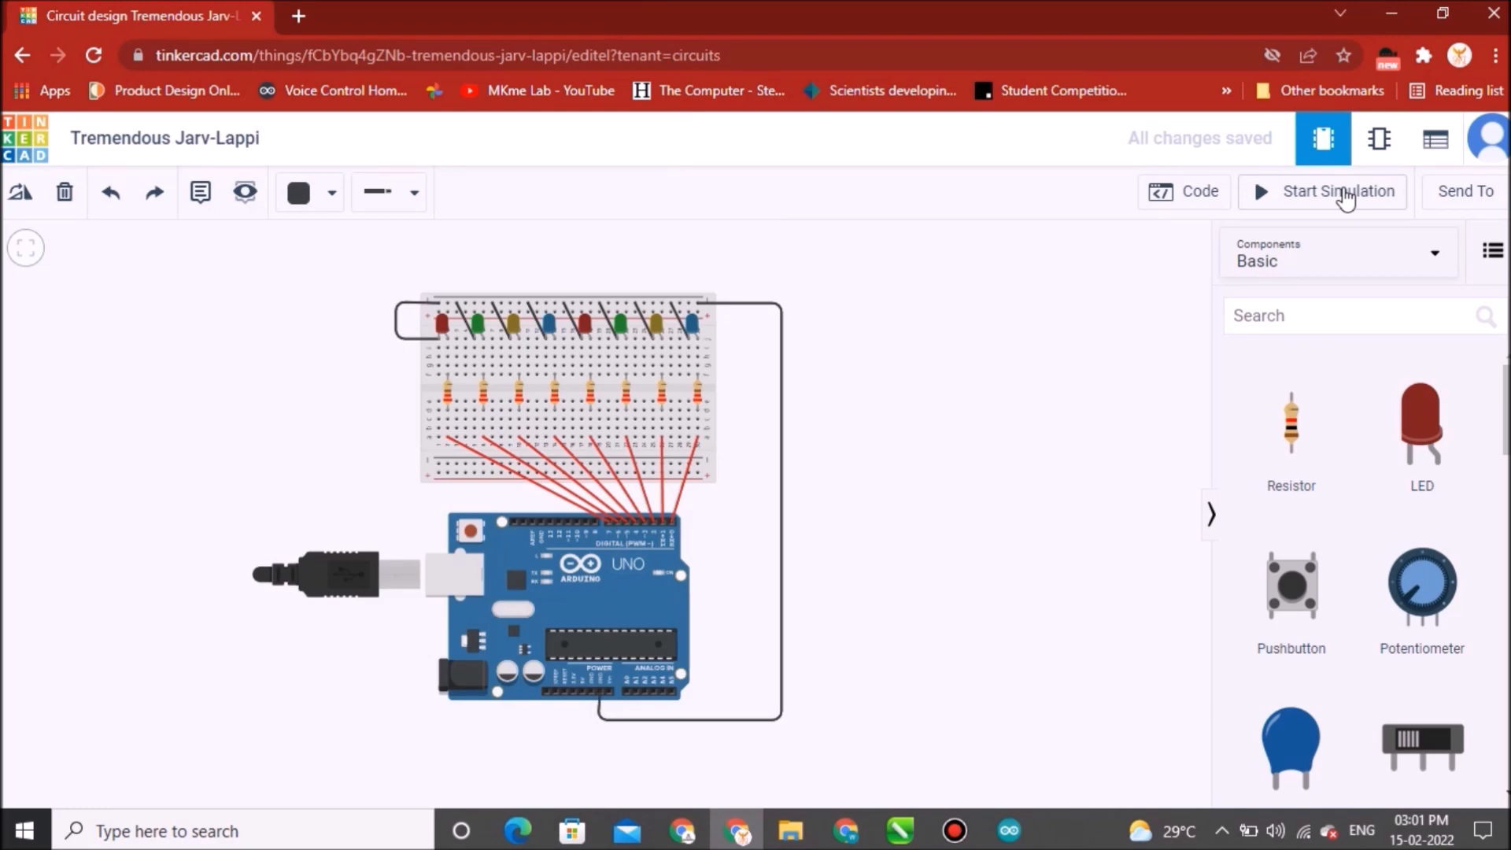
Reopen the code editor, switch it to Text mode confirming the blocks removal, and delete all of the default code.
left_click(1204, 193)
left_click(1092, 247)
left_click(959, 348)
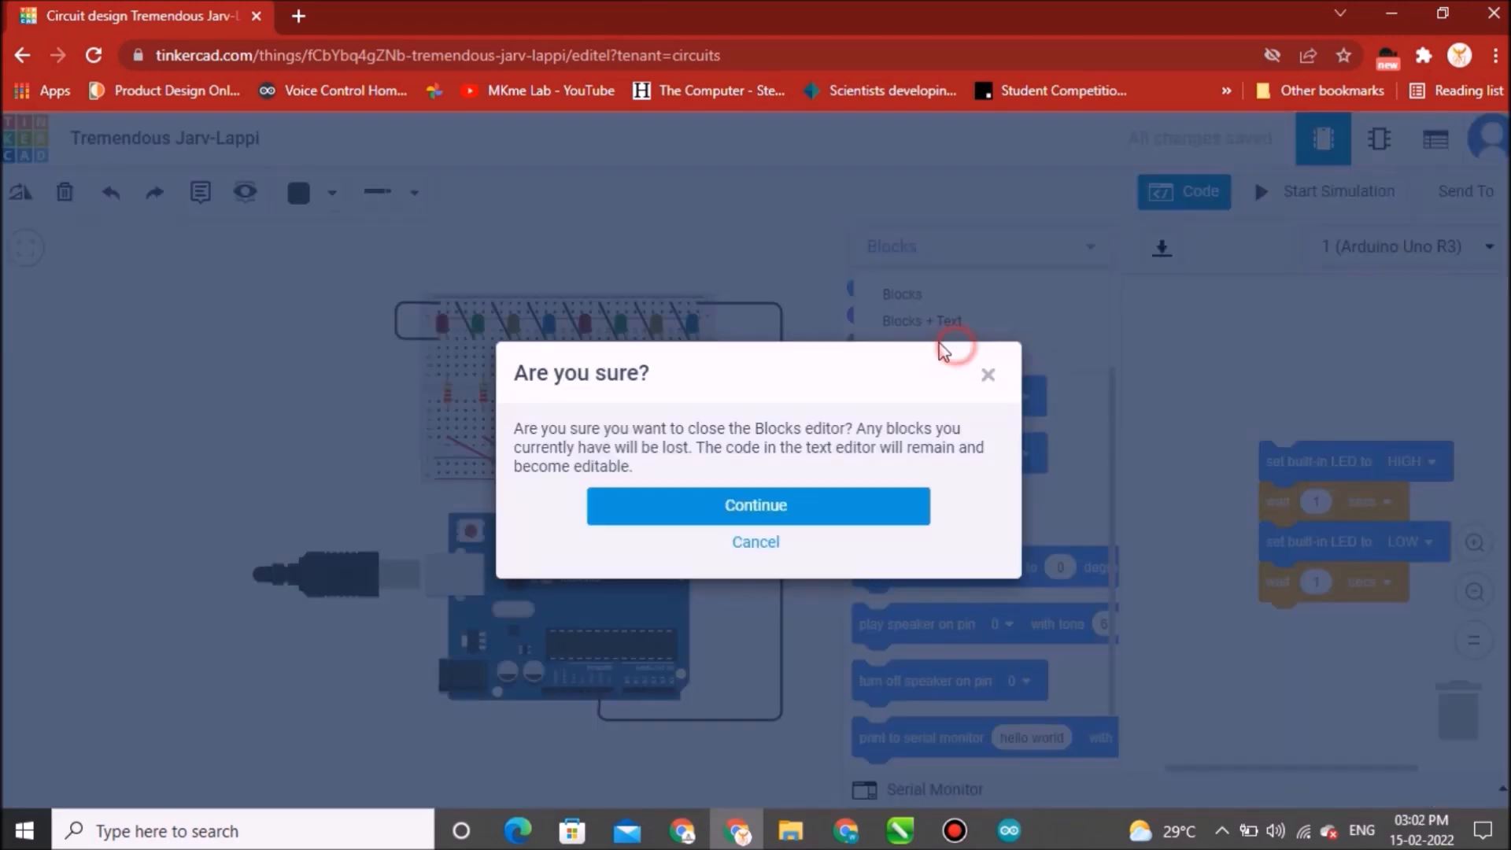
left_click(834, 507)
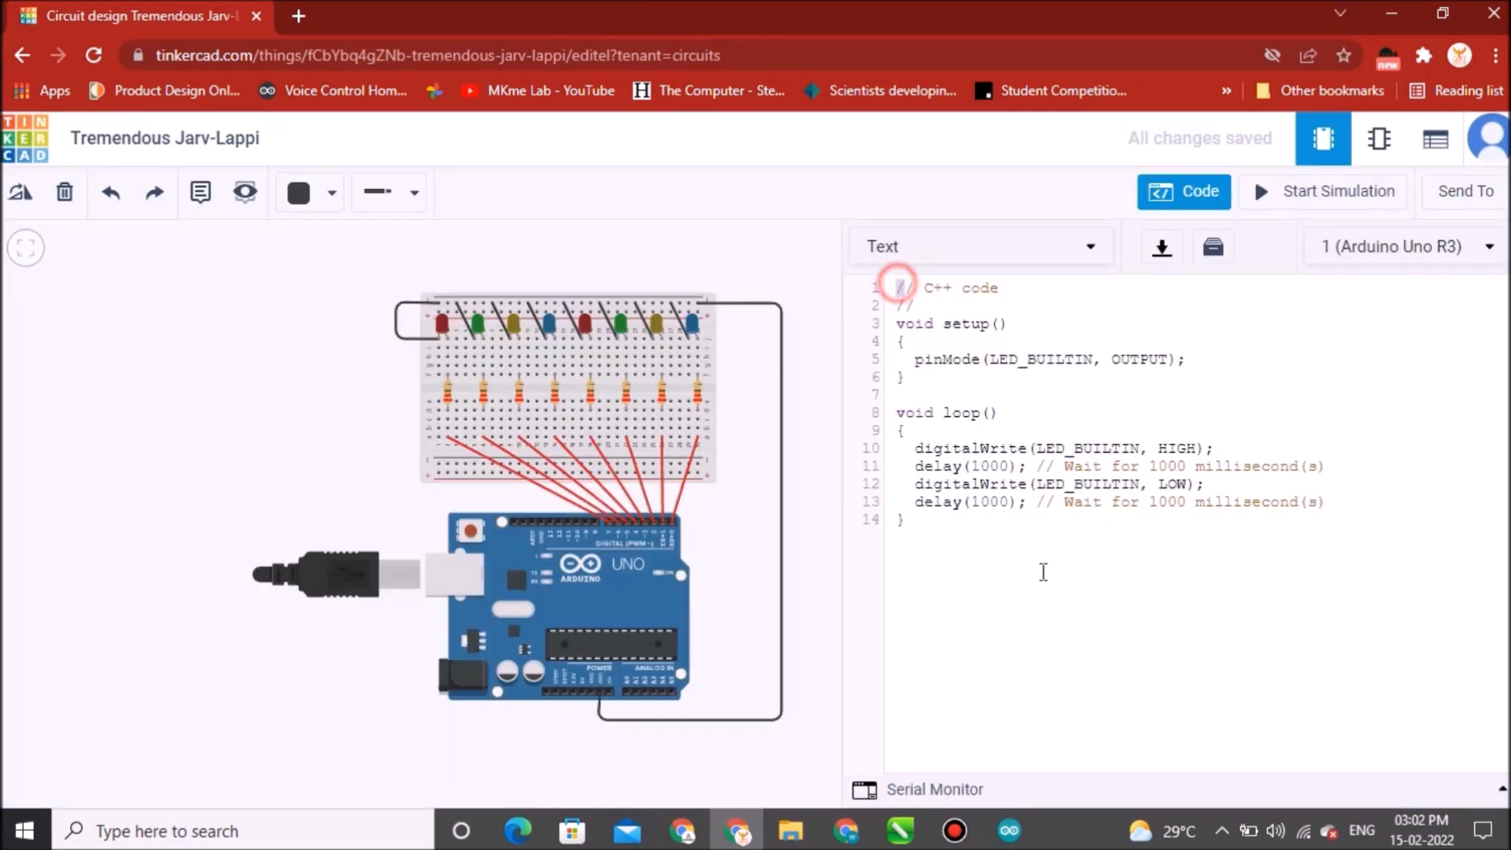
key("ctrl+a")
key("BackSpace")
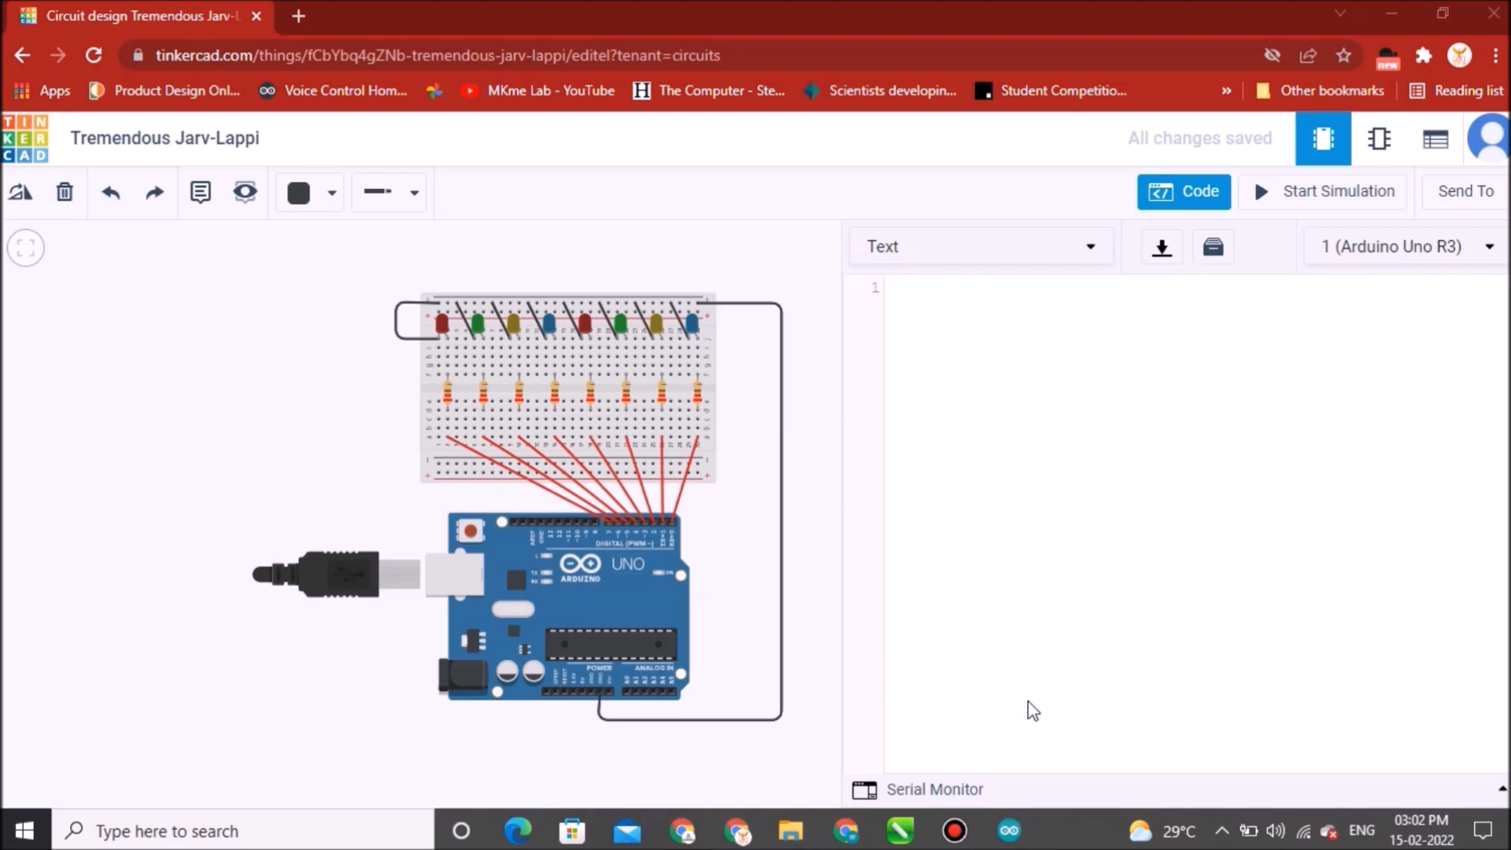
Copy the whole concept_2_mutiled sketch from the Arduino IDE and paste it into the empty code editor.
left_click(994, 808)
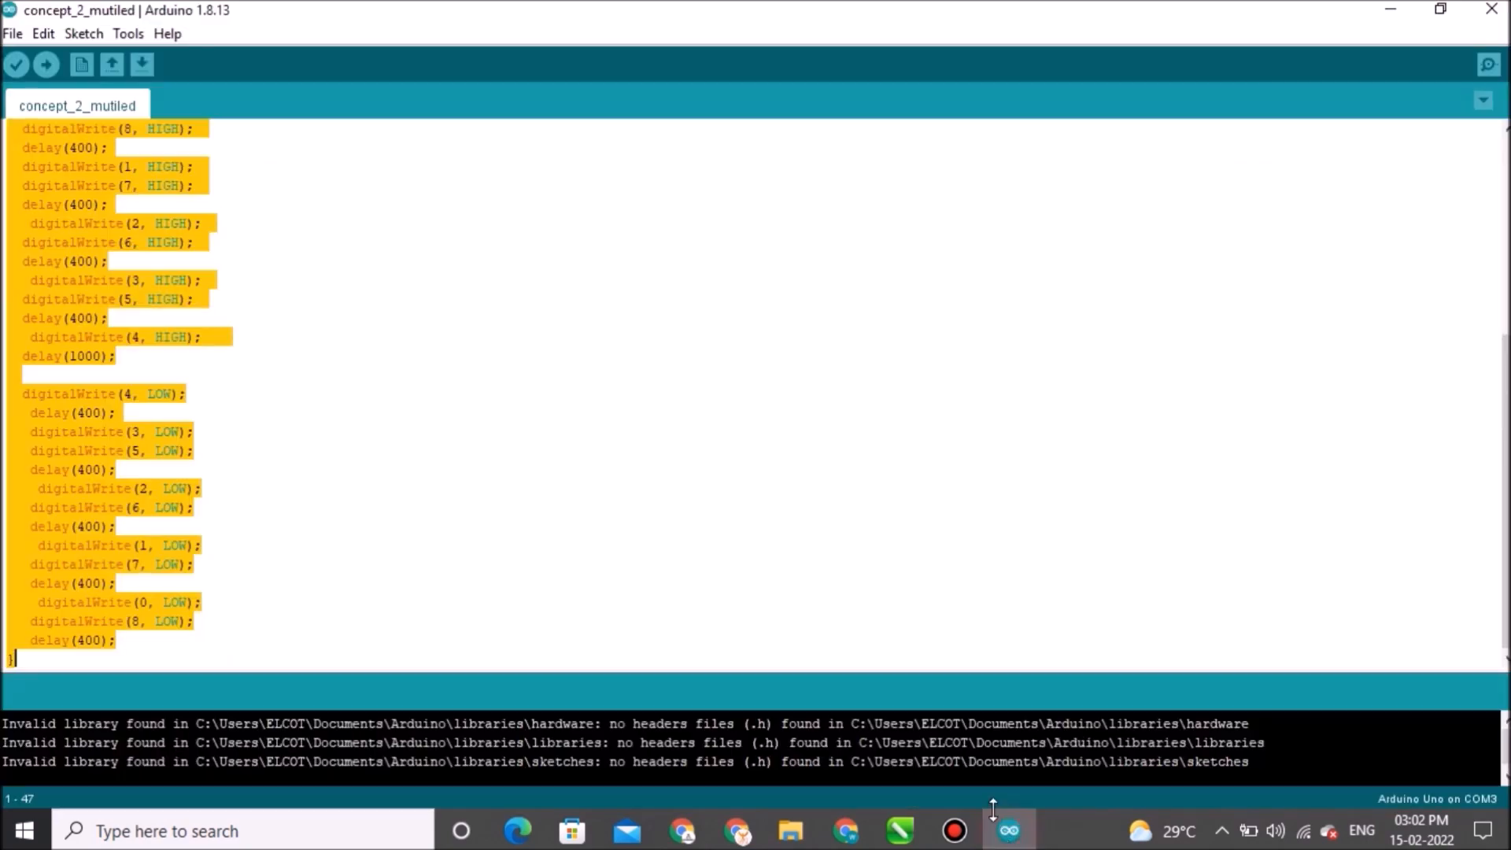
left_click(624, 554)
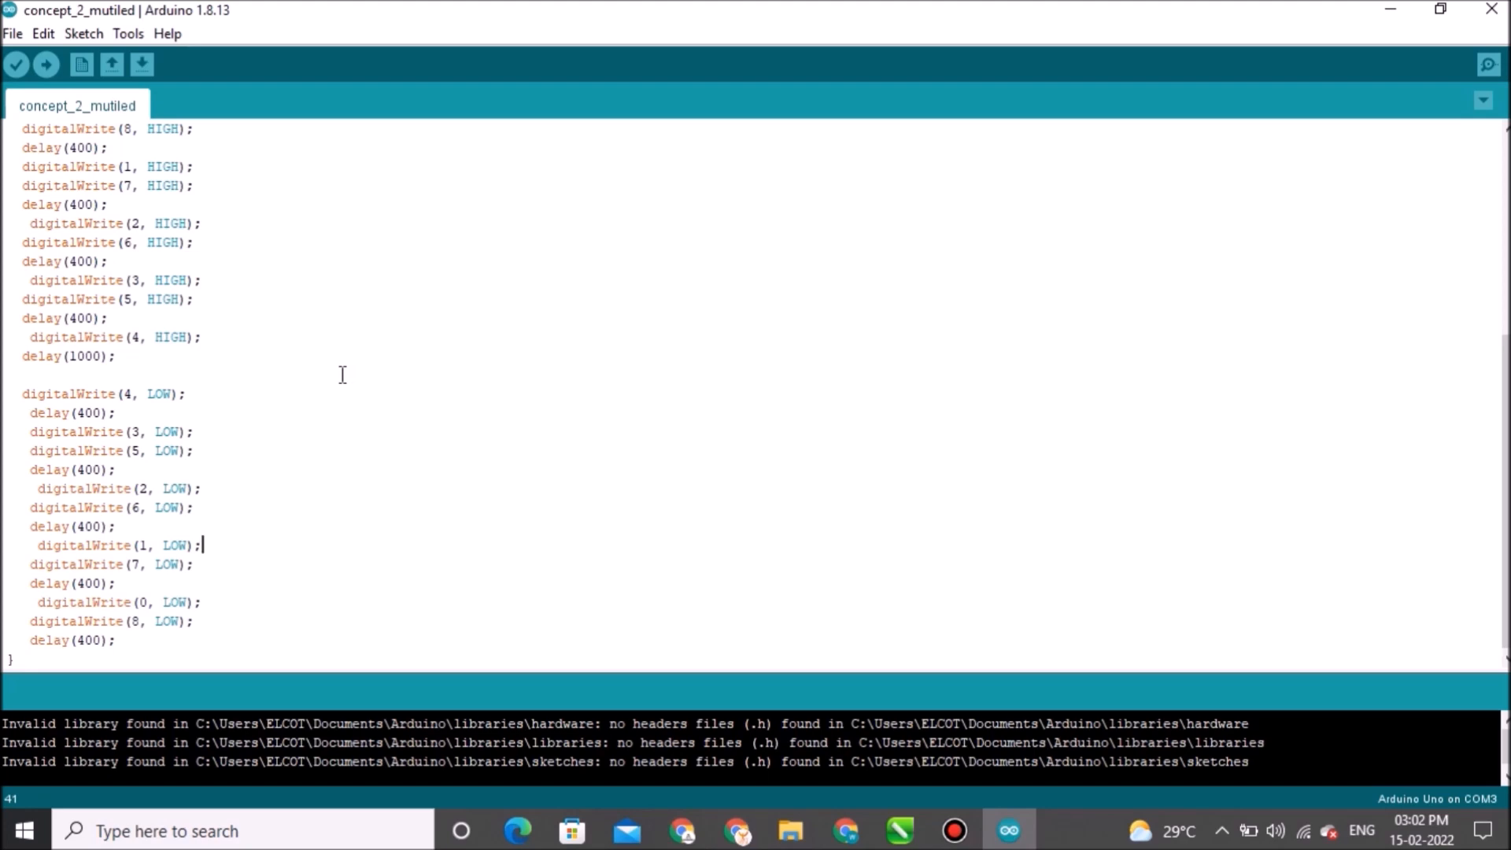
key("ctrl+a")
key("ctrl+c")
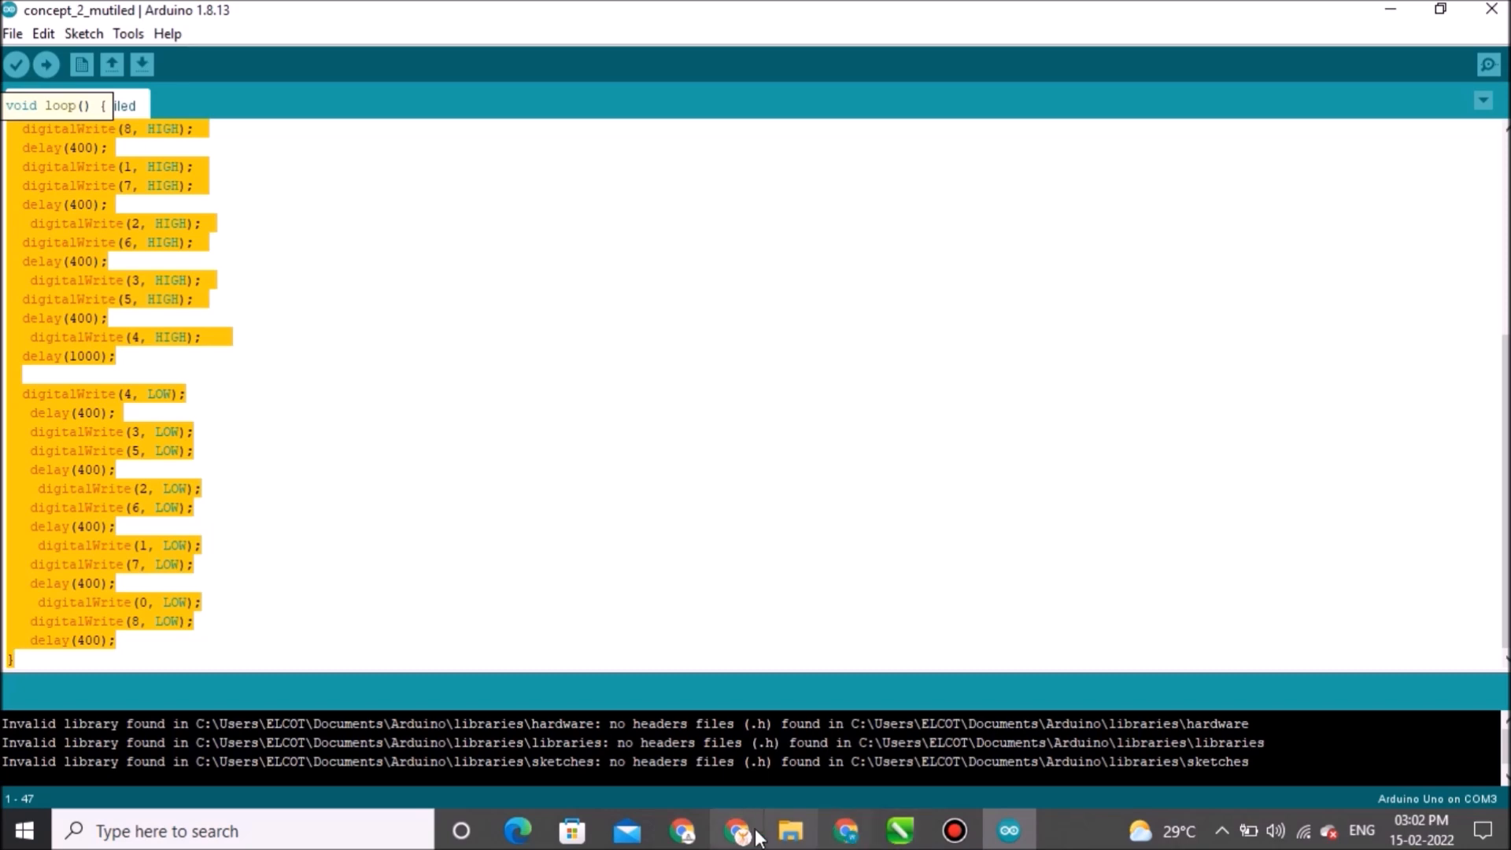
mouse_move(747, 836)
left_click(819, 685)
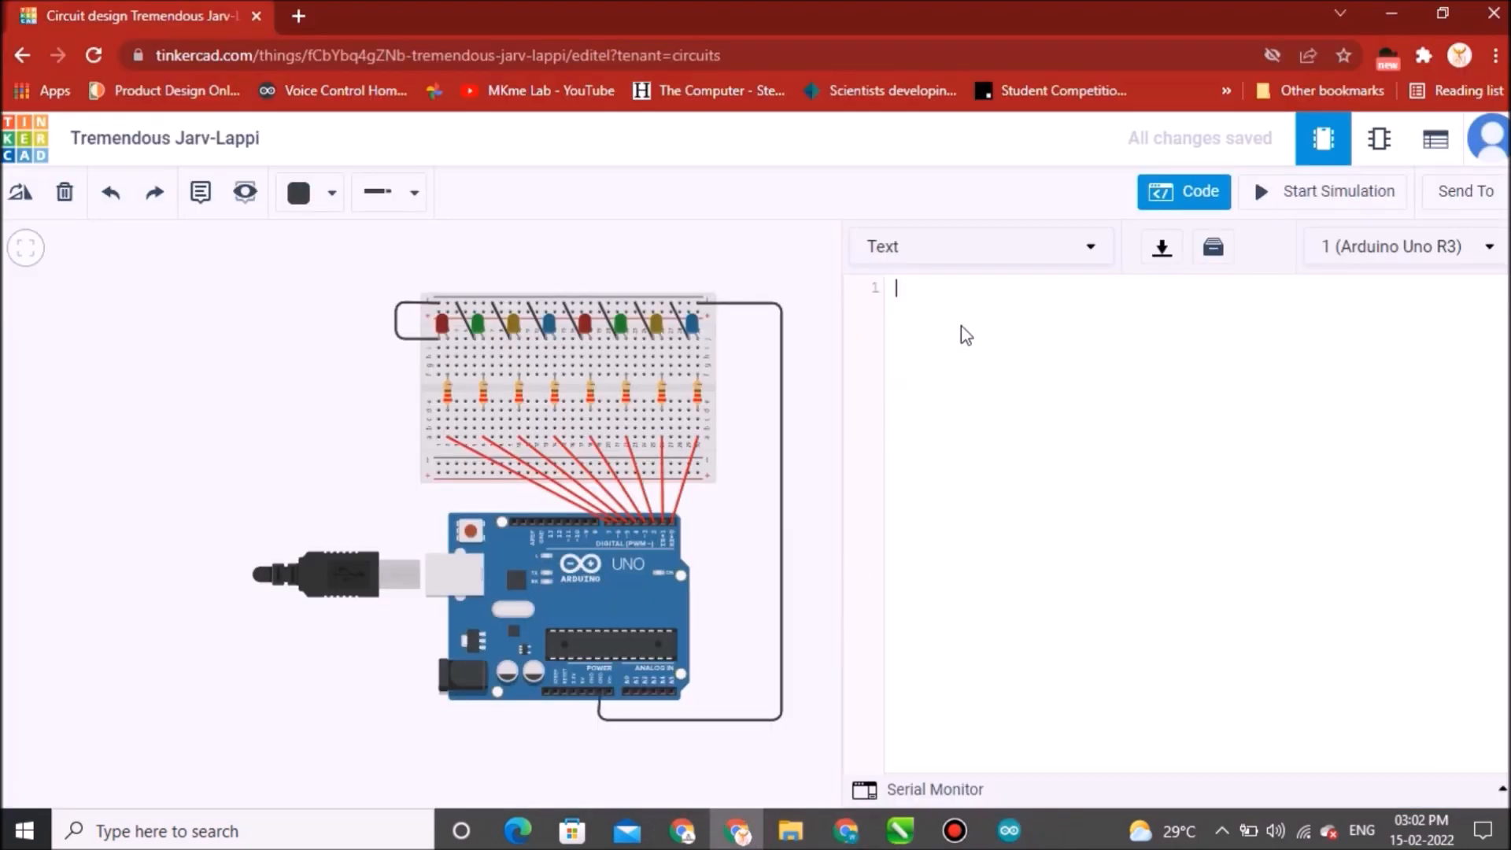
key("ctrl+v")
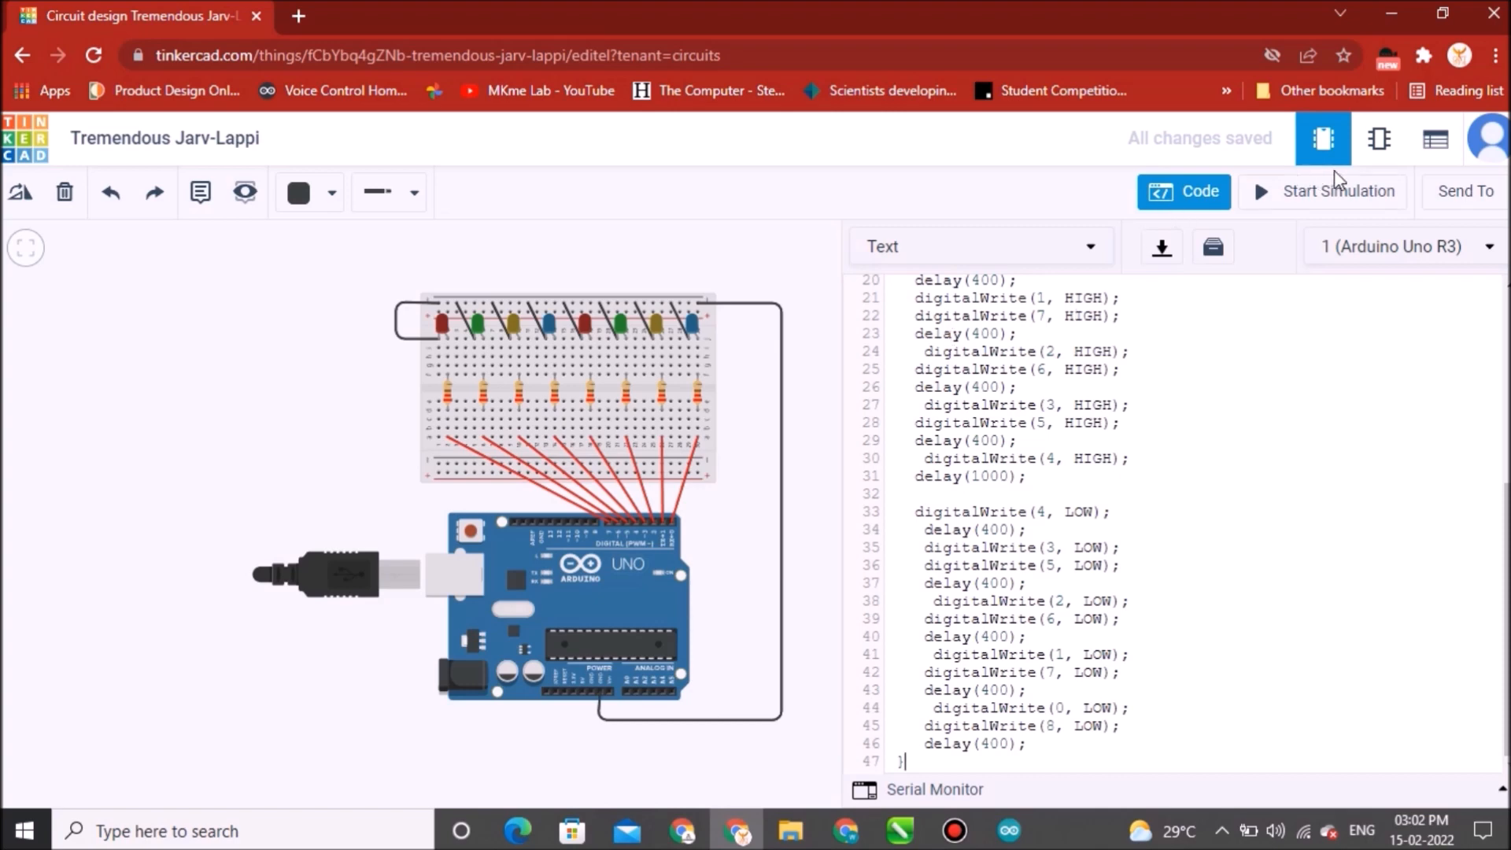
Start the simulation to run the concept_2_mutiled sketch, watch the LED pattern up close, and stop the simulation.
left_click(1338, 200)
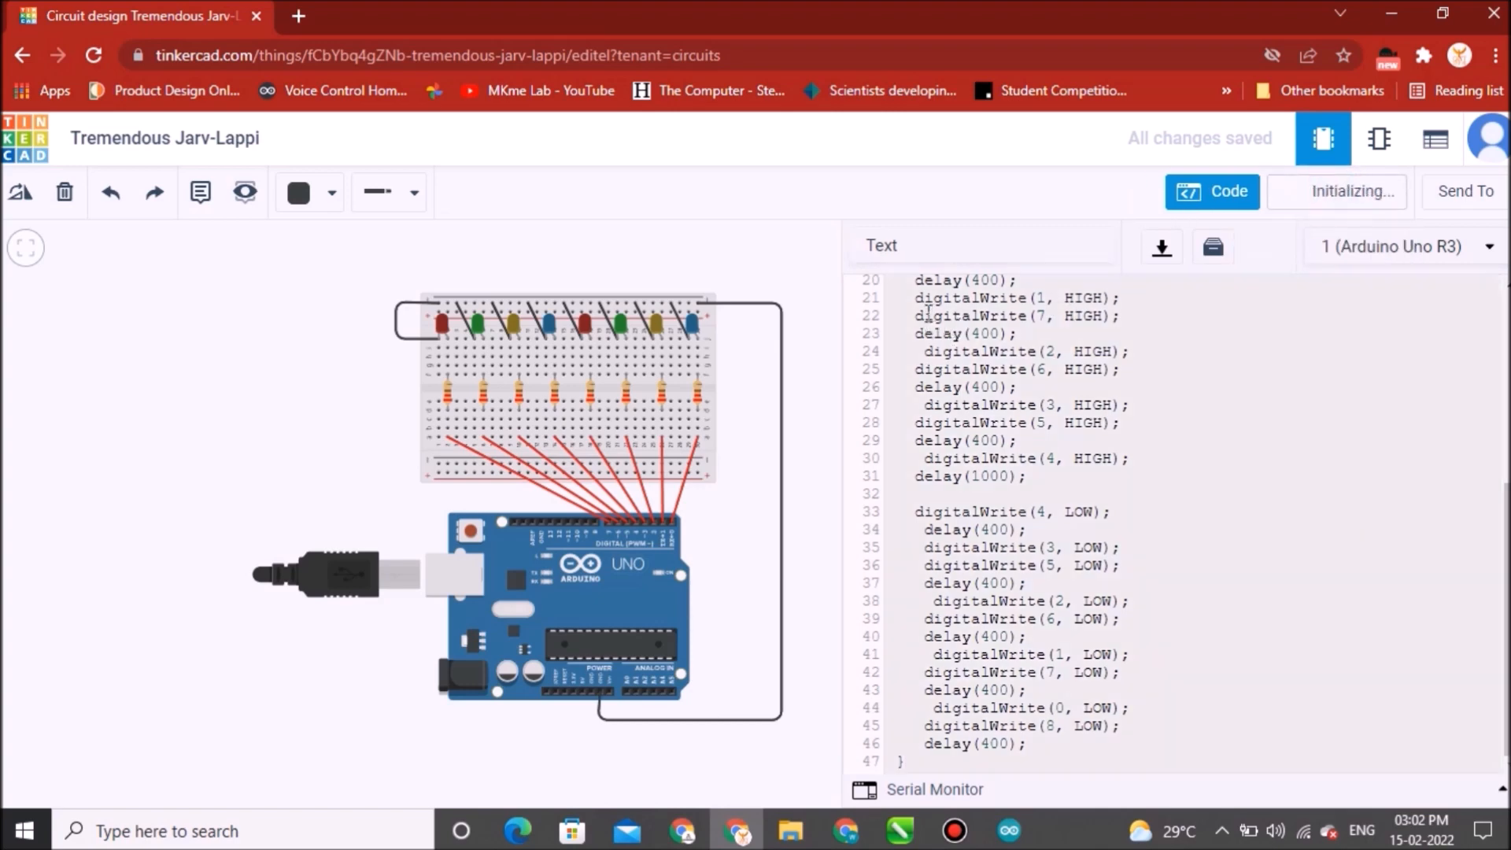
left_click(395, 425)
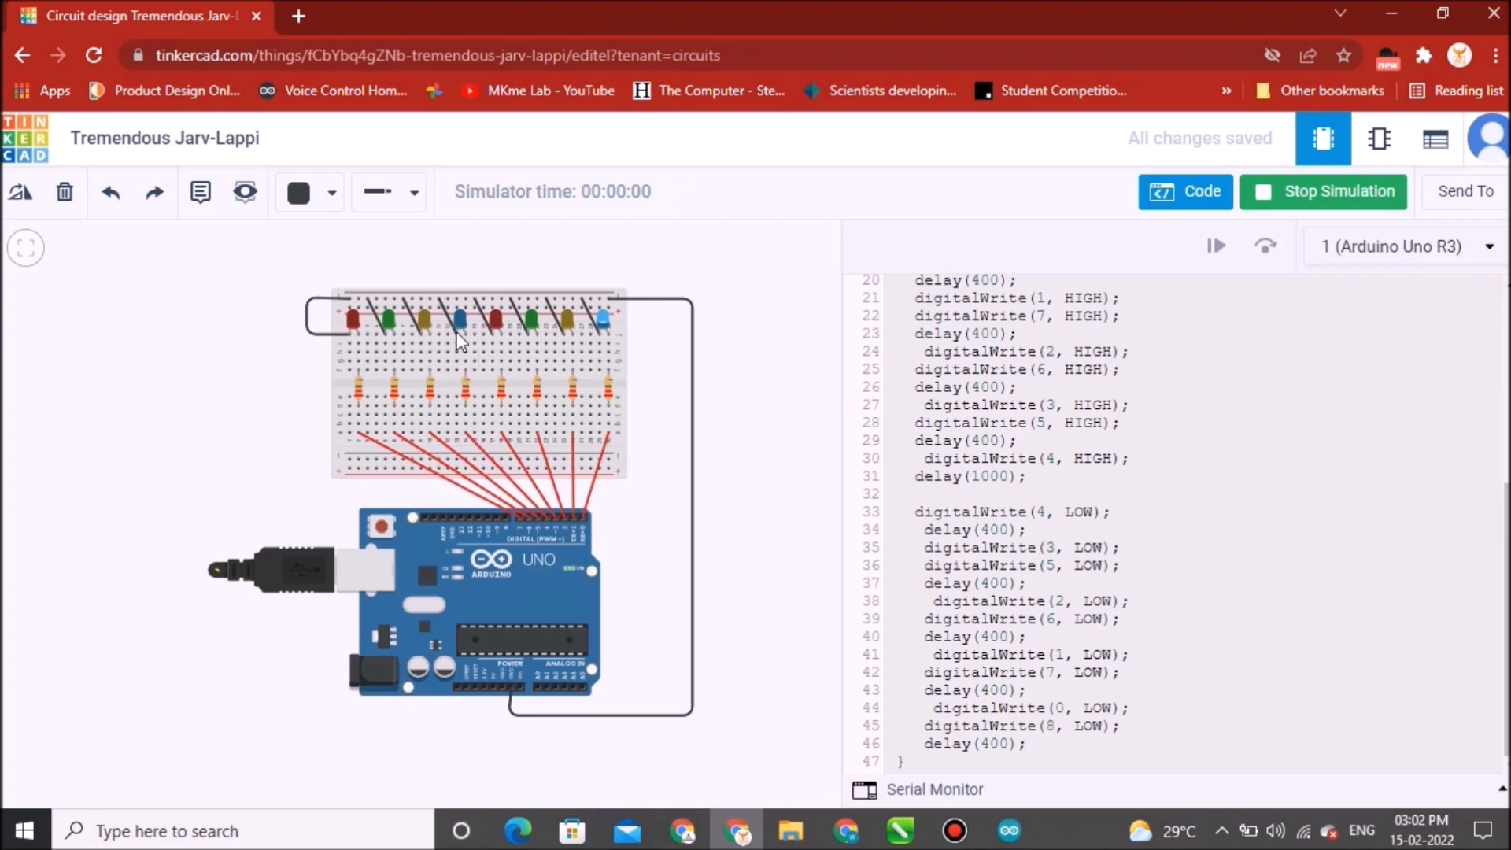
scroll(461, 340, "up", 3)
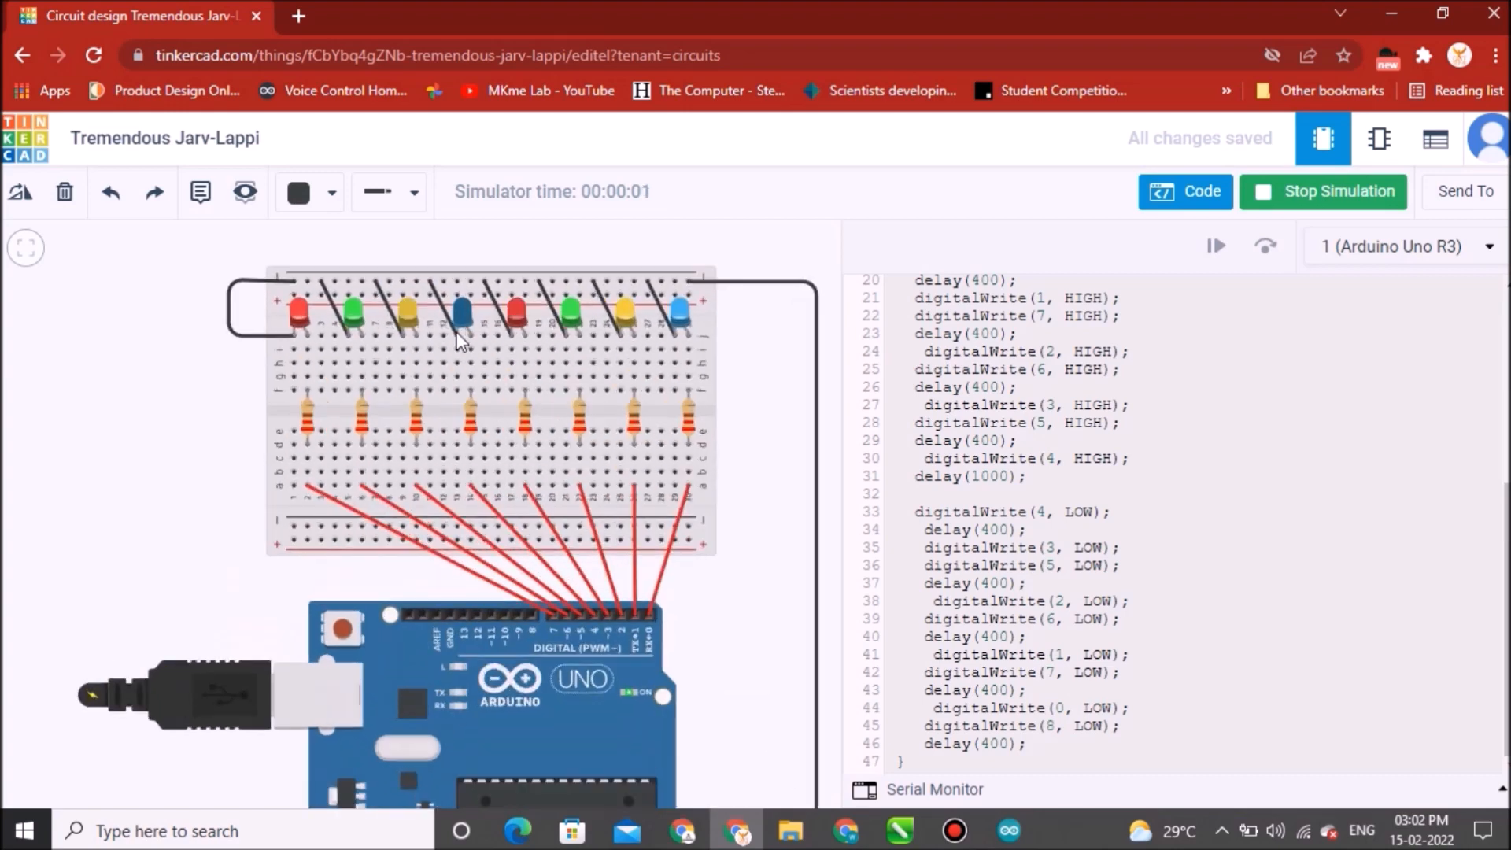
scroll(461, 340, "up", 2)
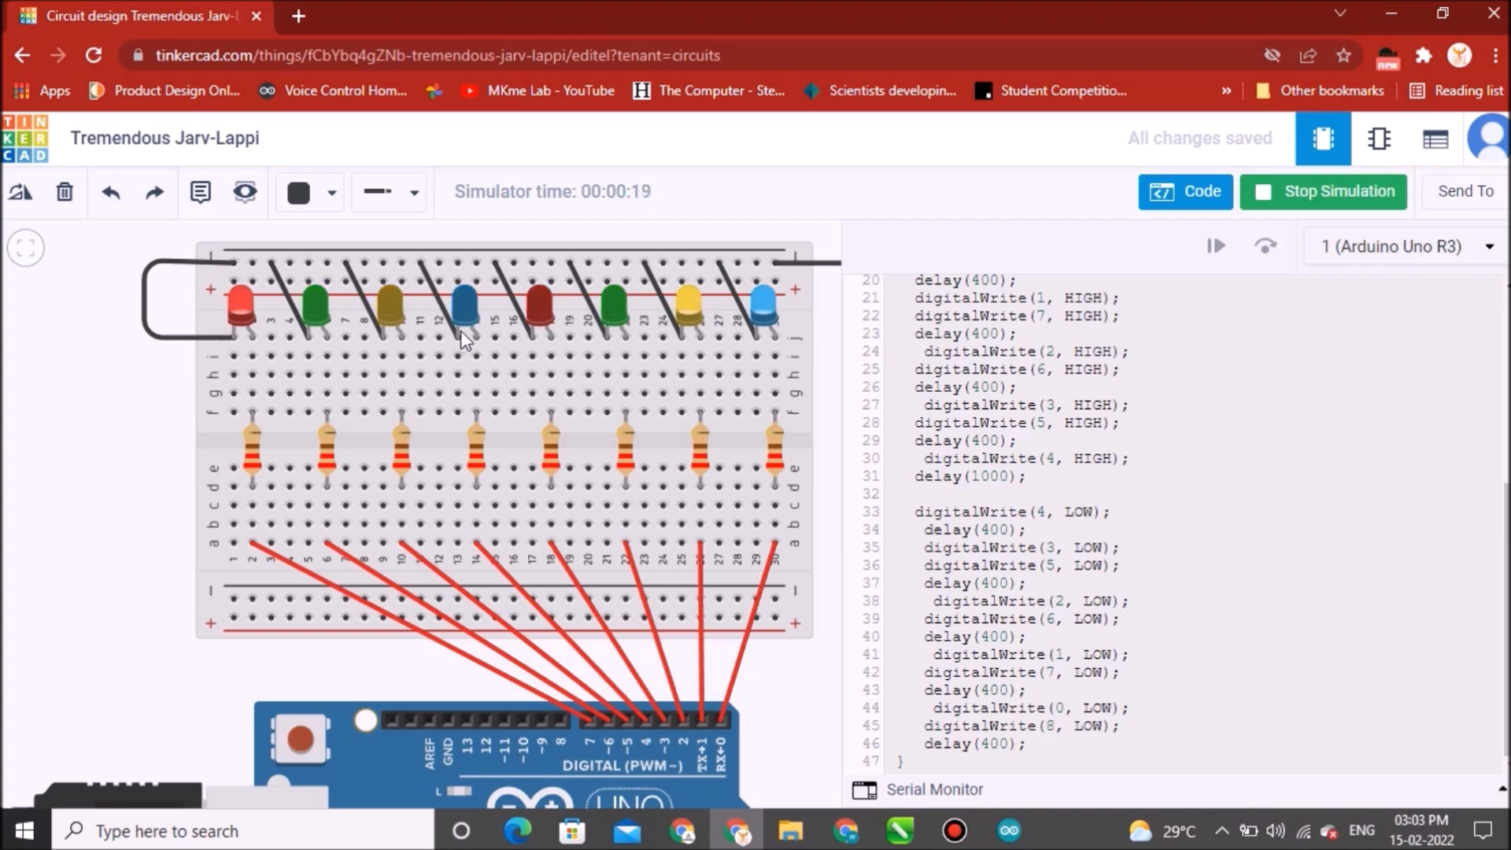
left_click(1328, 197)
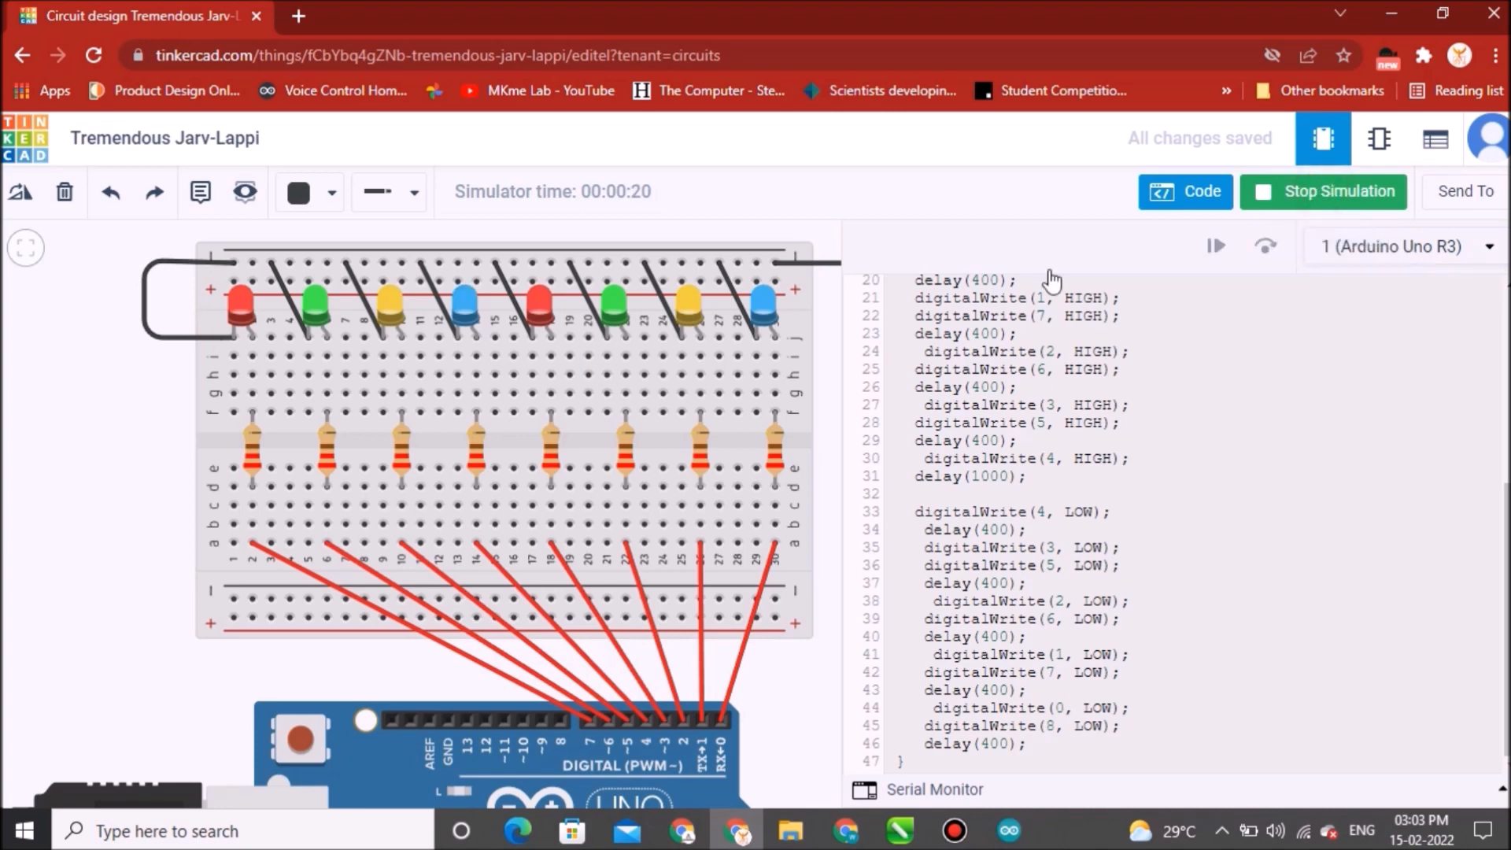
scroll(627, 330, "down", 5)
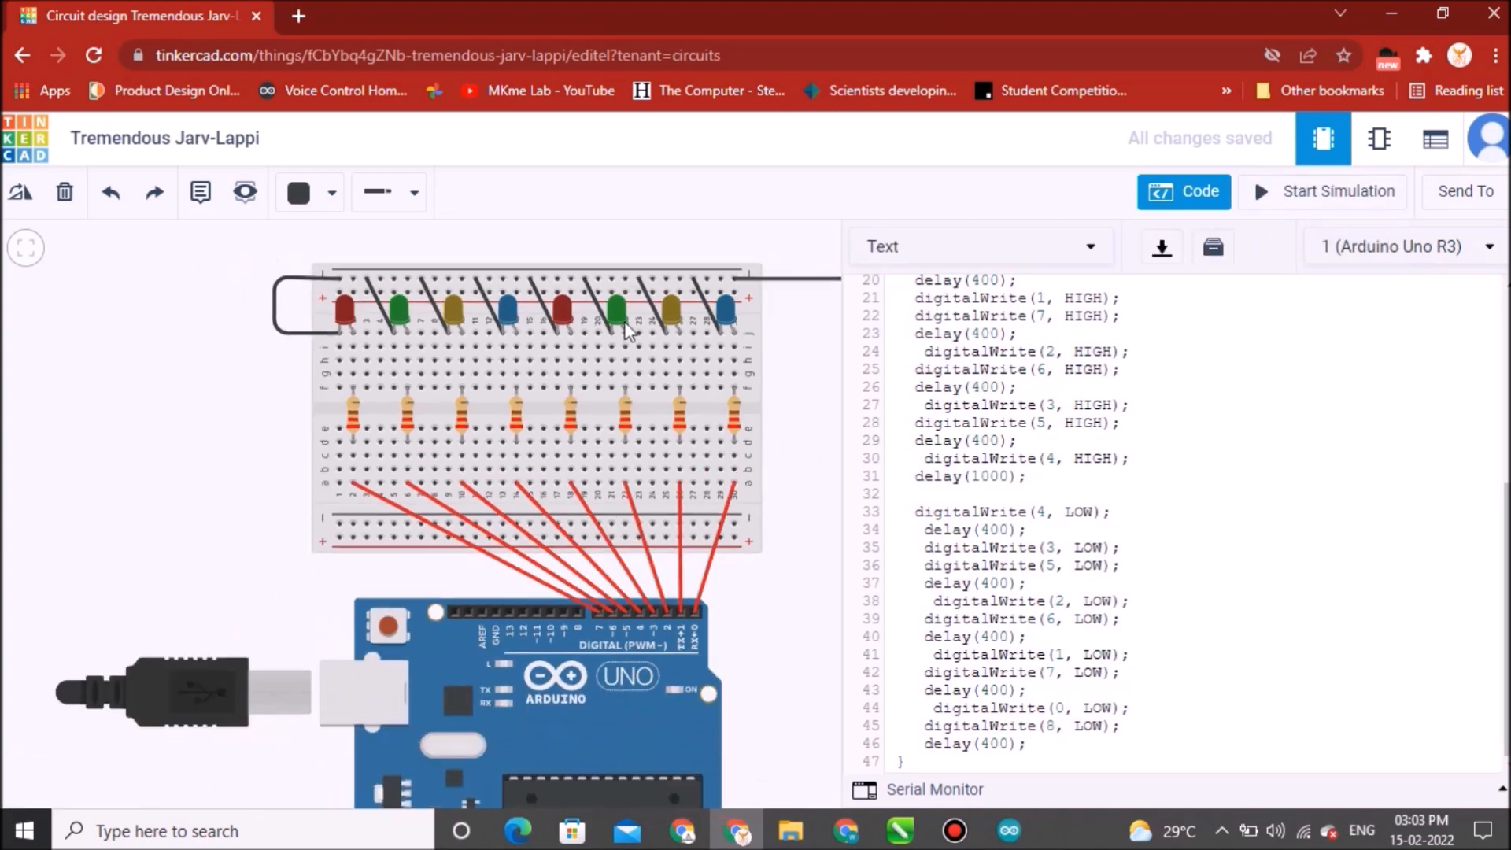
scroll(628, 331, "down", 2)
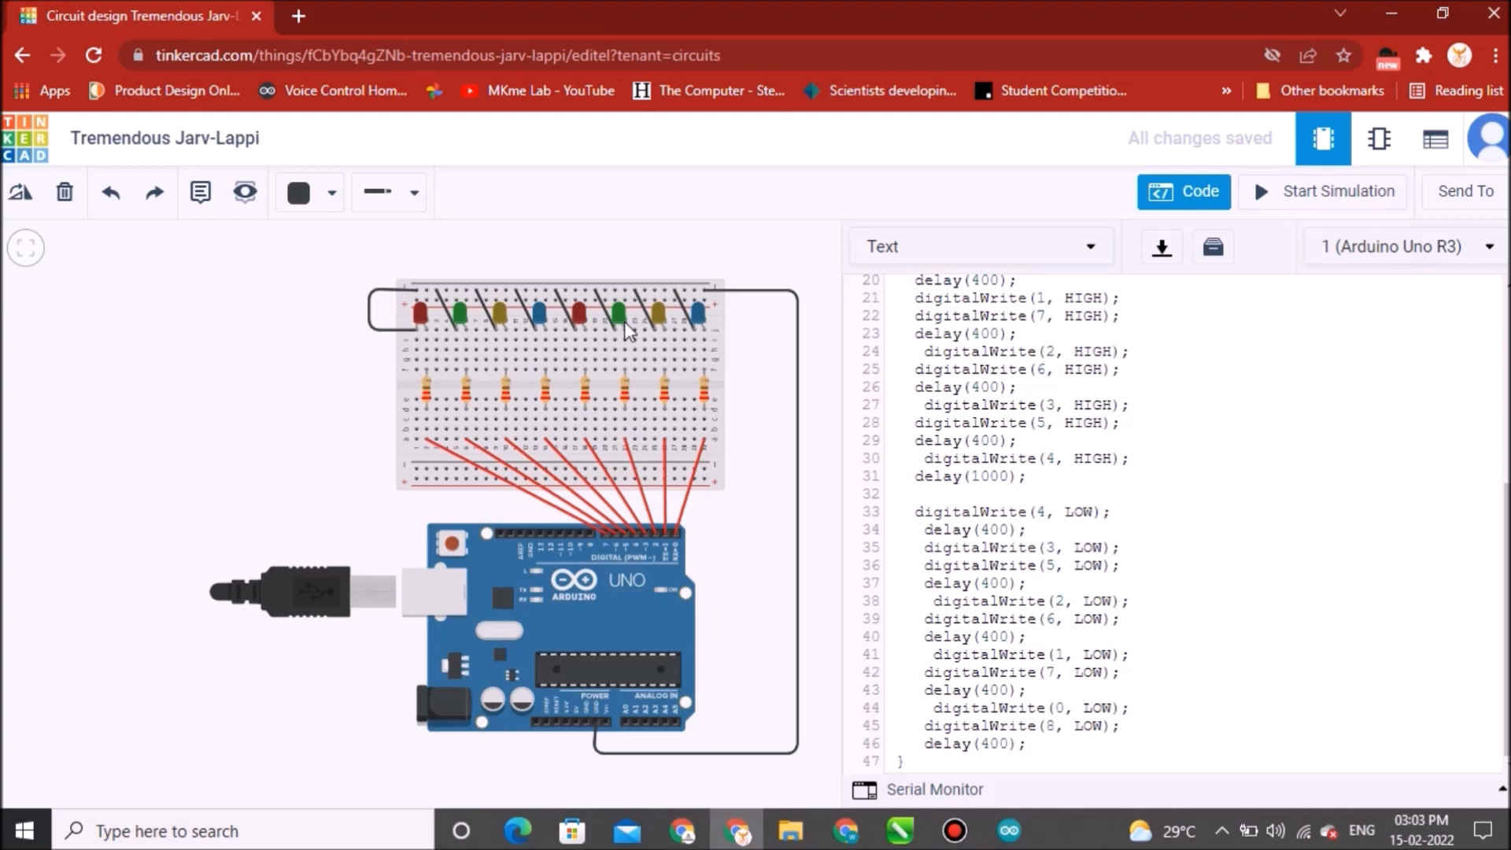
scroll(627, 331, "down", 2)
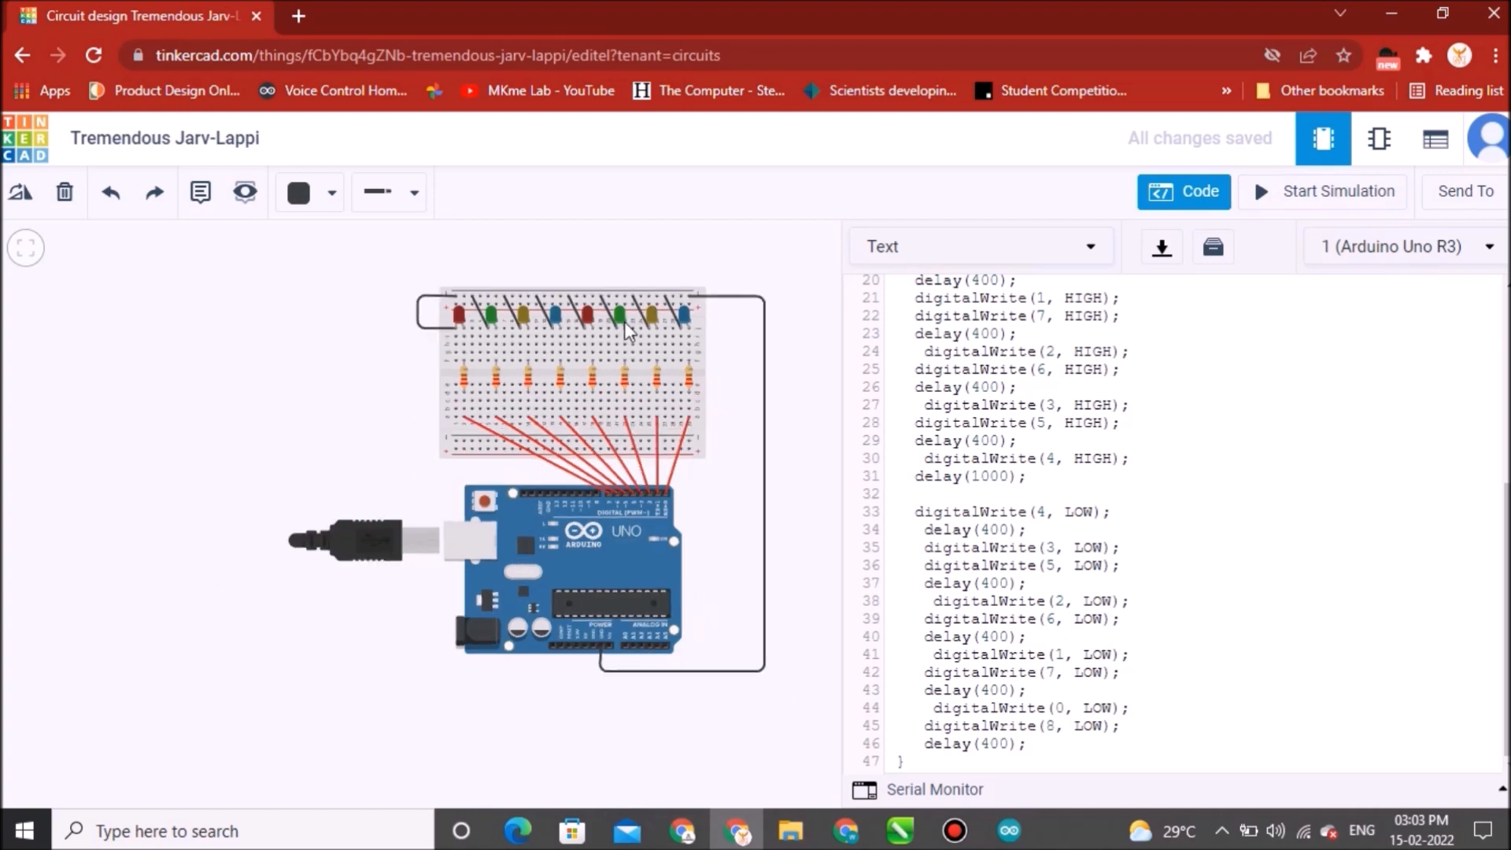
scroll(674, 404, "up", 2)
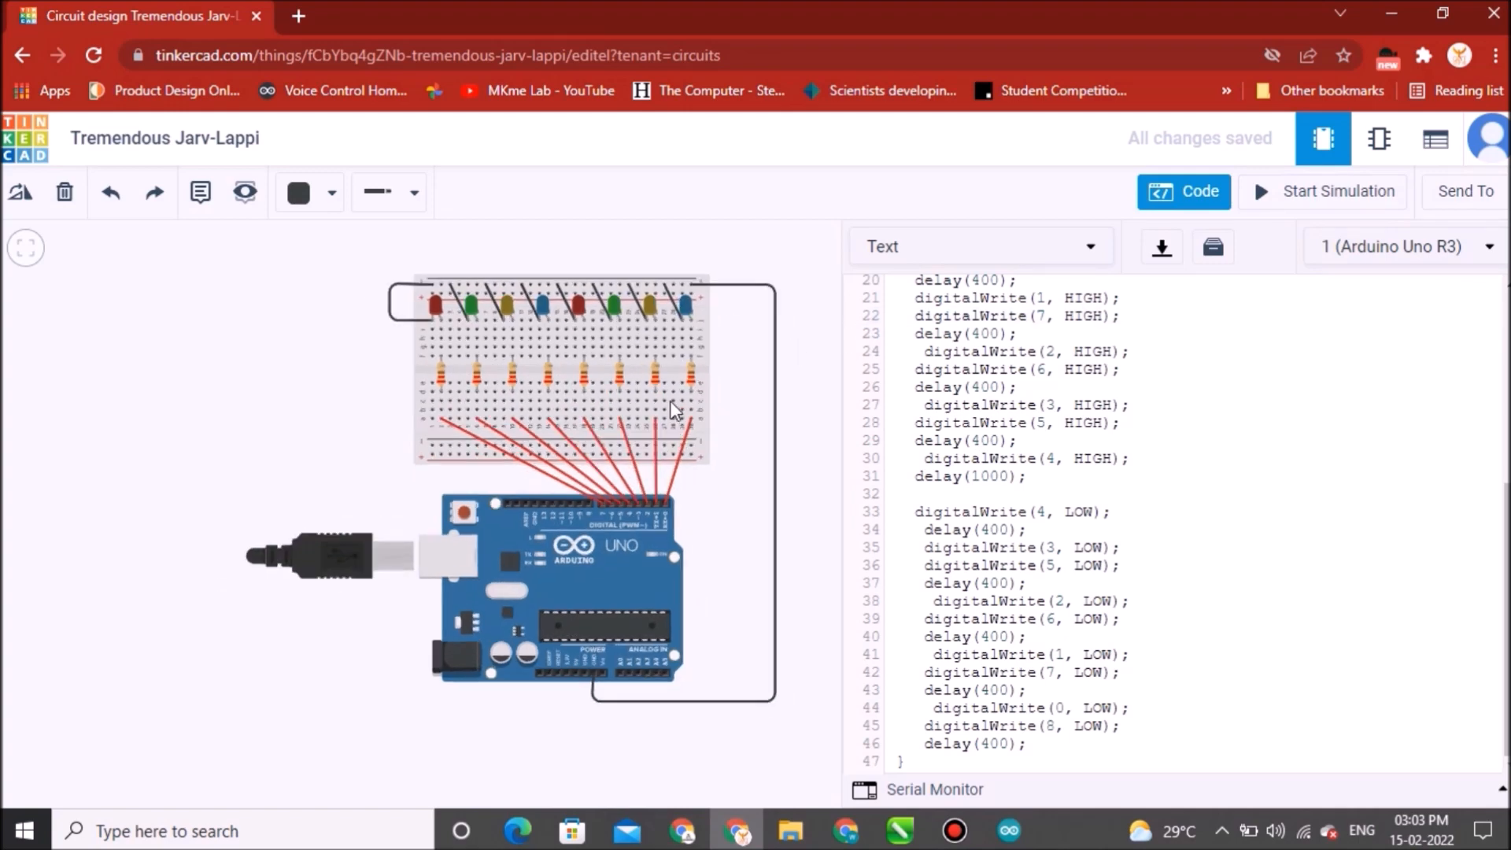